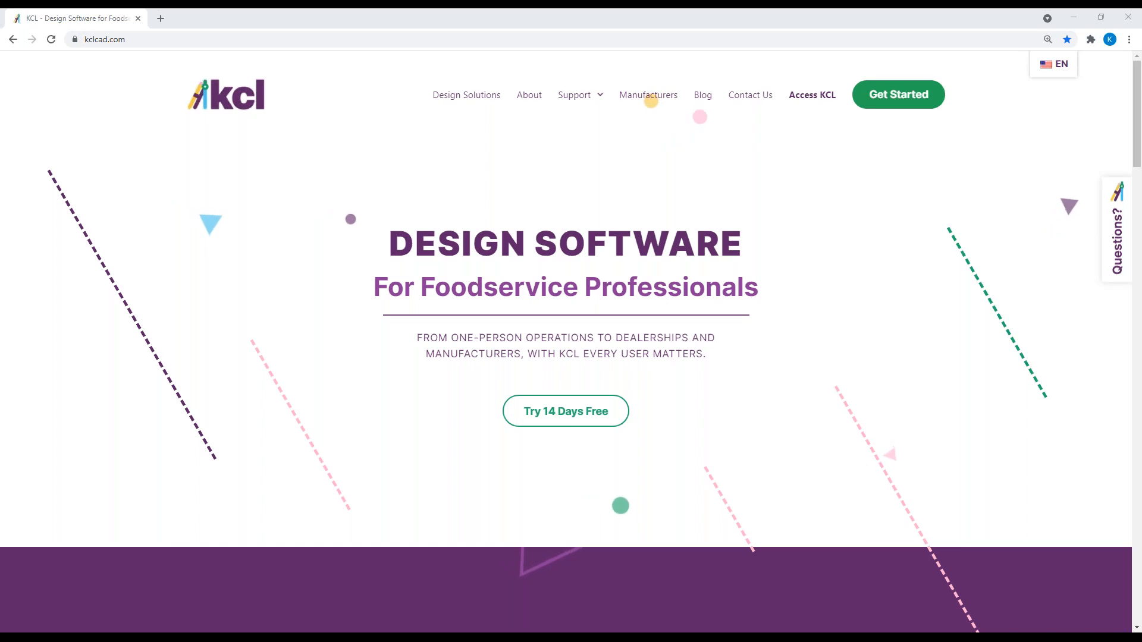
Step: Download the KCL BIM/CAD Designer installer from the Access KCL page of kclcad.com
drag(141, 42, 84, 39)
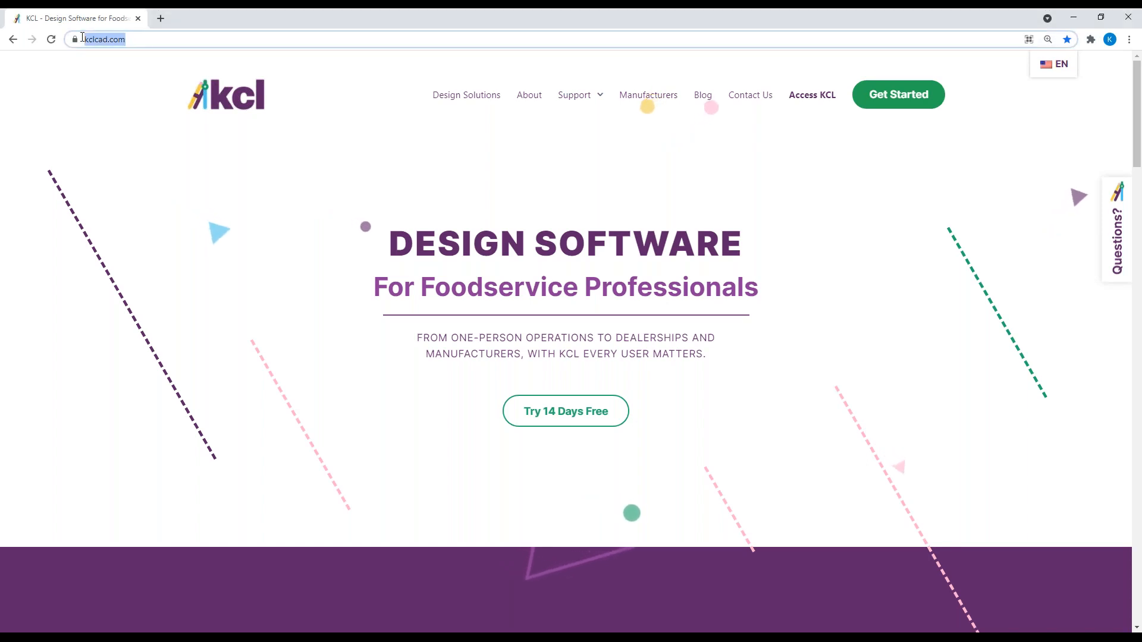
click(811, 97)
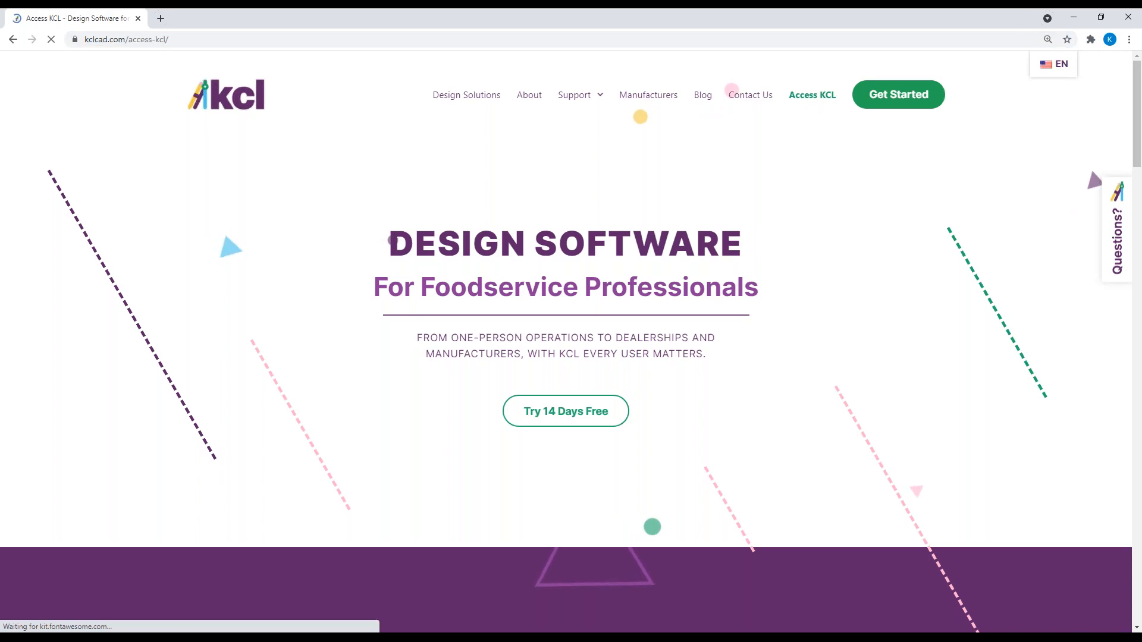
scroll(857, 270, down, 4)
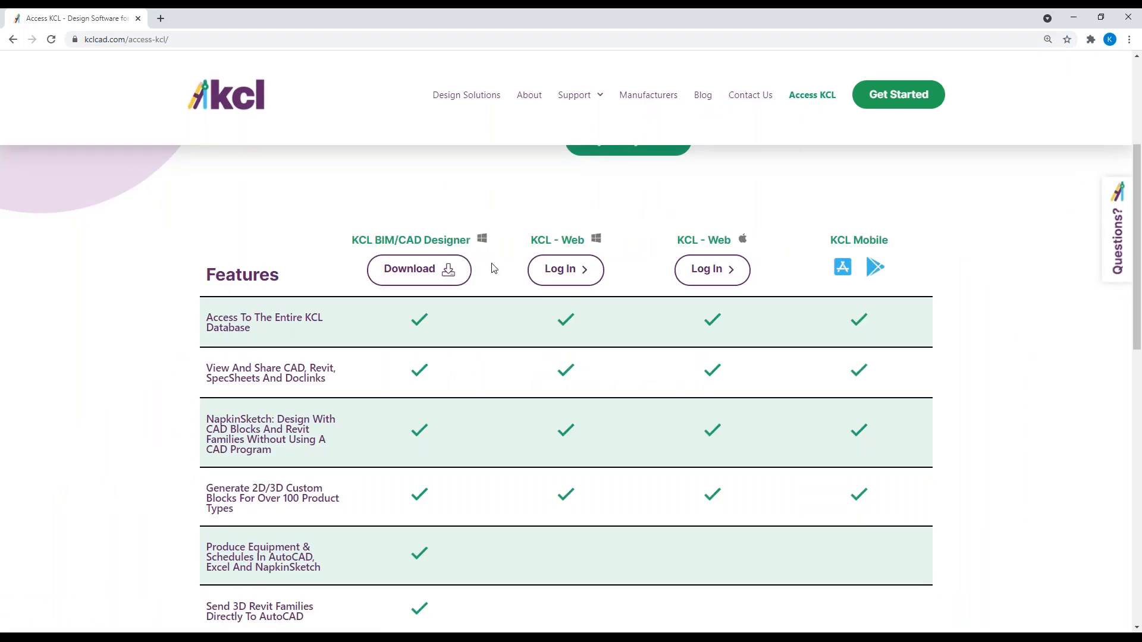
click(415, 269)
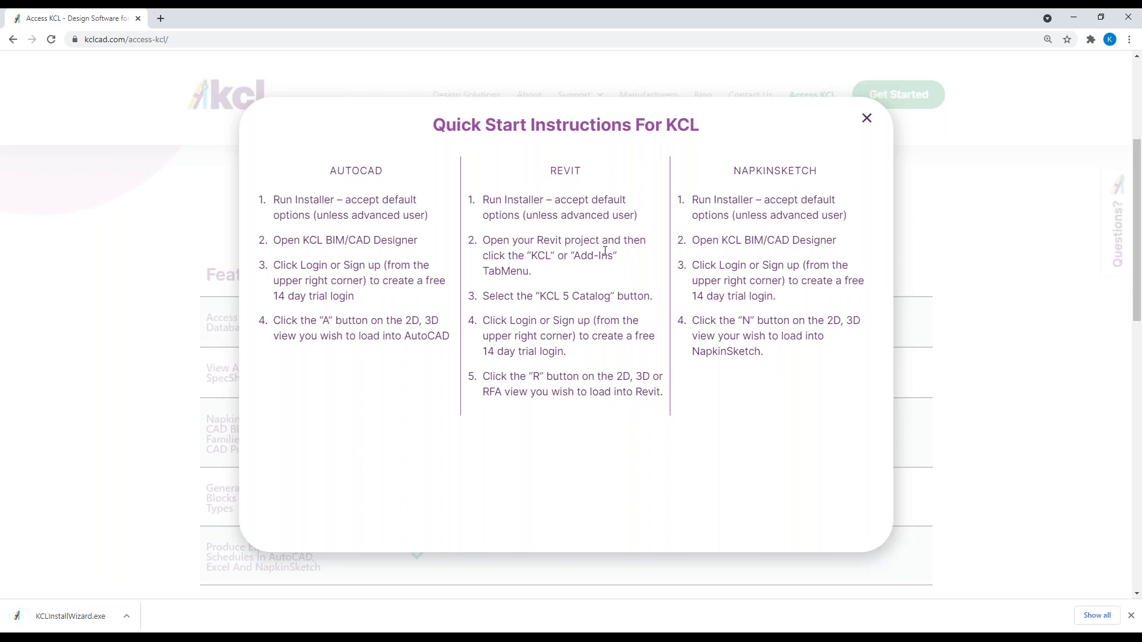
Step: Run KCLInstallWizard.exe to review the Modify options, install location and license terms, then close the installer and quick start instructions
click(127, 618)
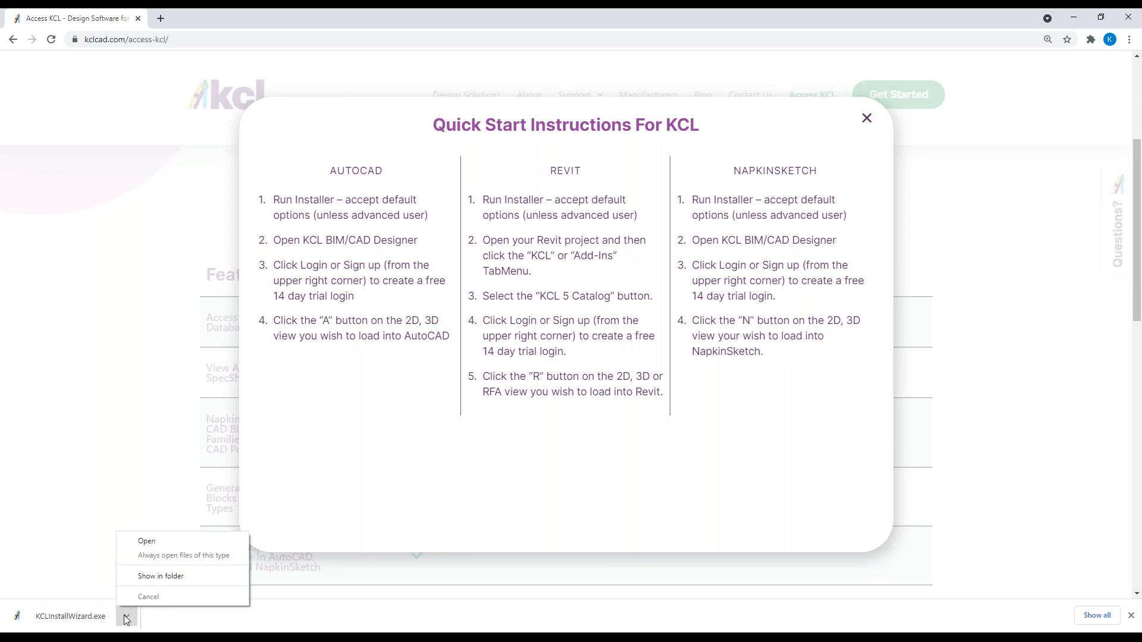
click(160, 542)
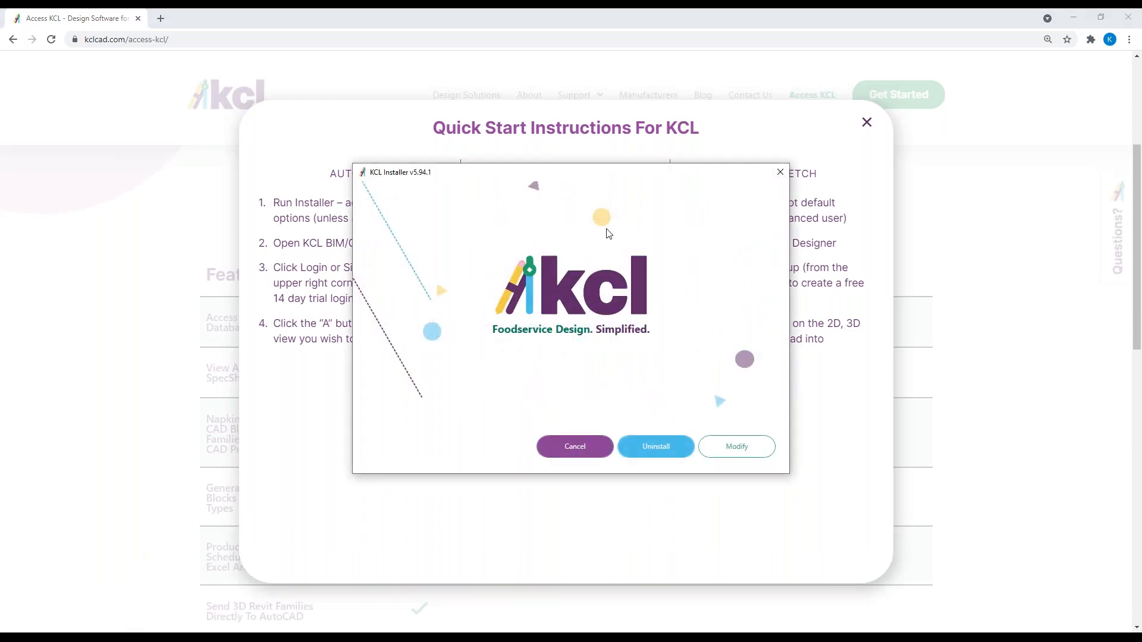
click(746, 451)
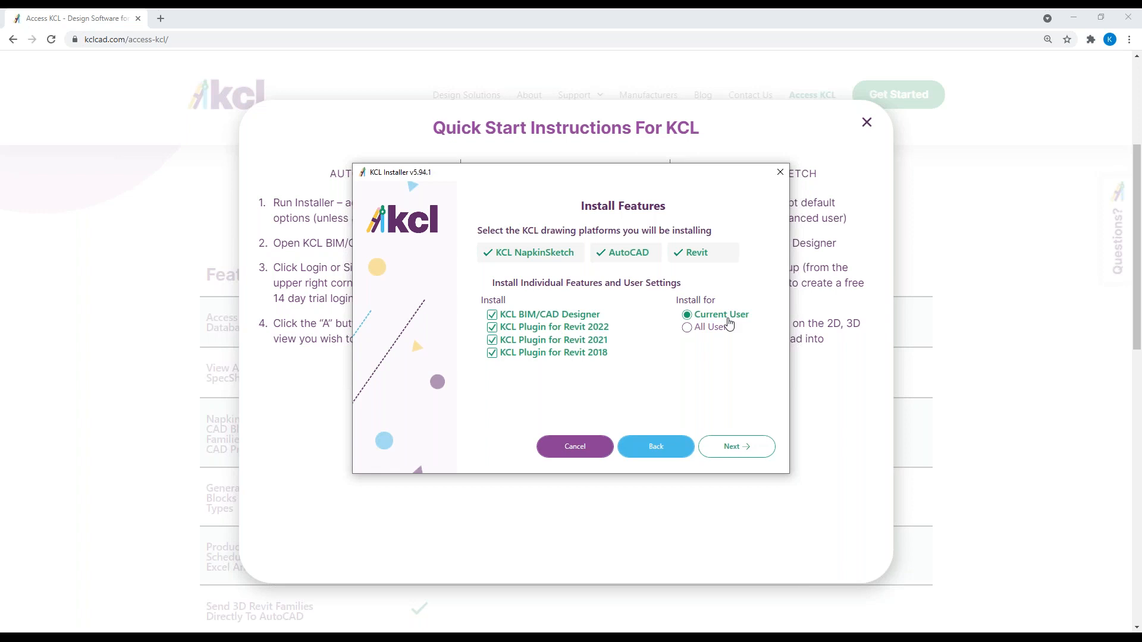
click(733, 448)
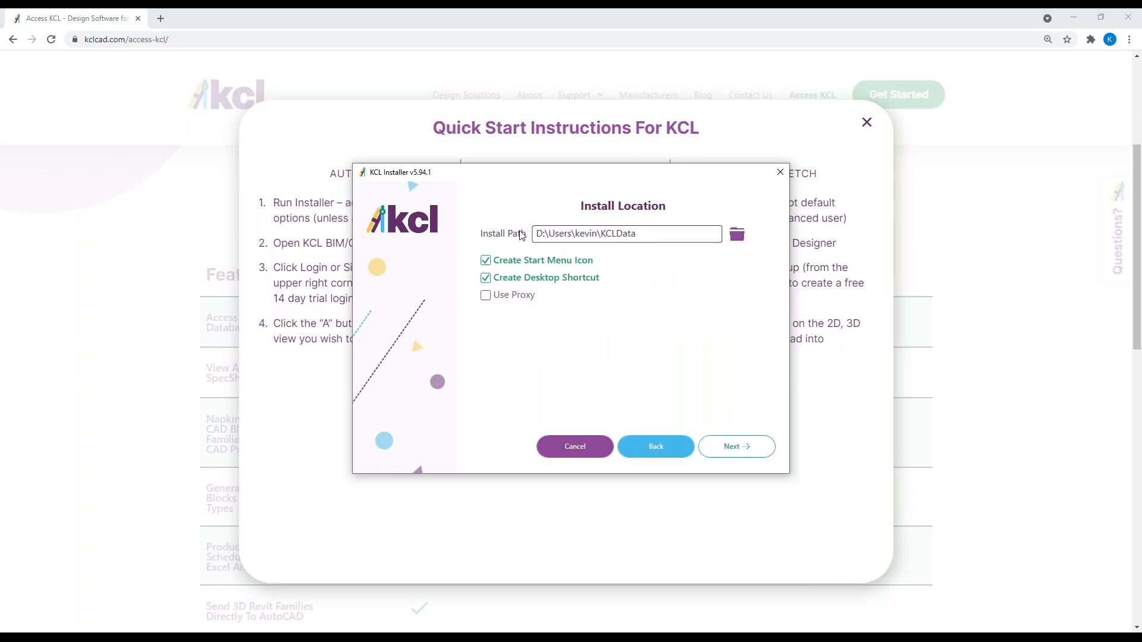
click(747, 454)
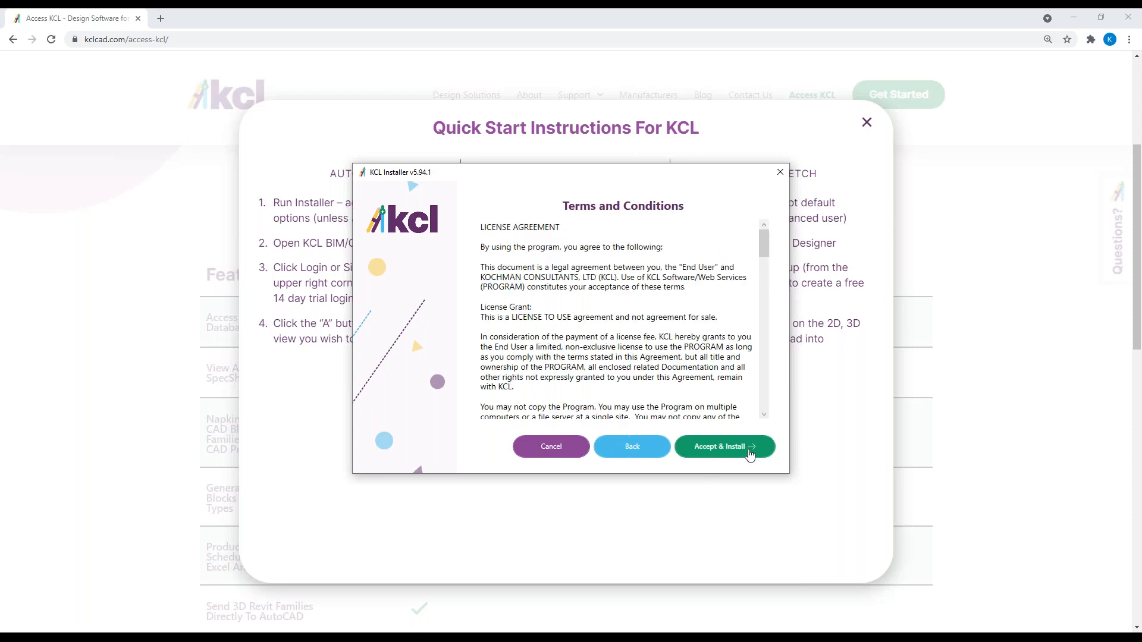
click(781, 174)
click(866, 122)
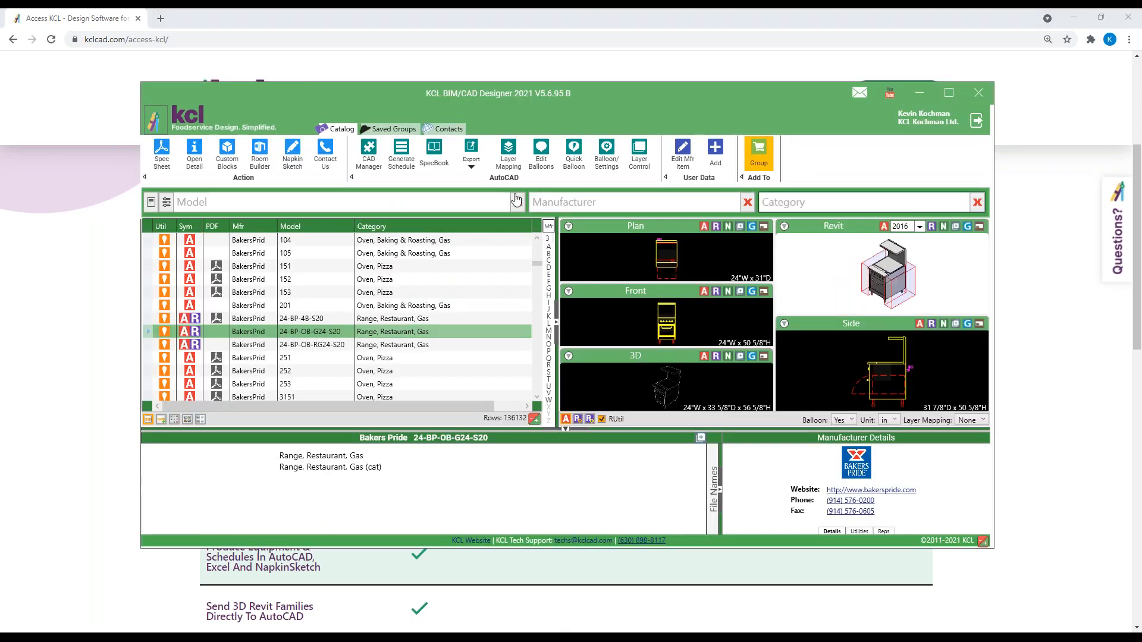
Step: Maximize KCL BIM/CAD Designer and search the catalog's models for "bart"
click(951, 93)
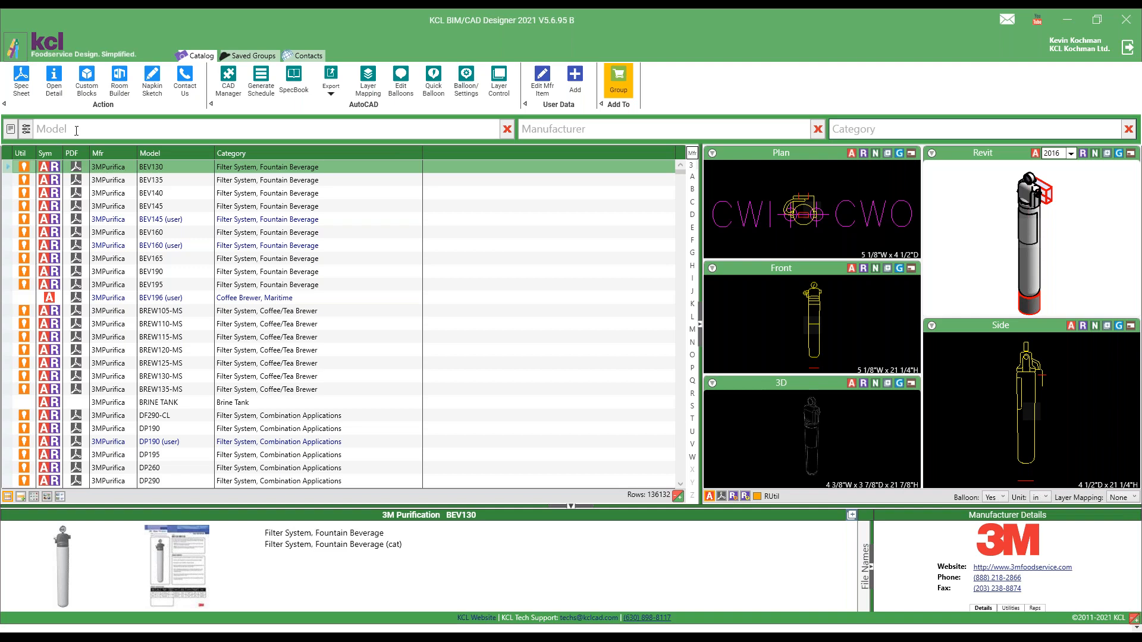
click(603, 129)
click(862, 130)
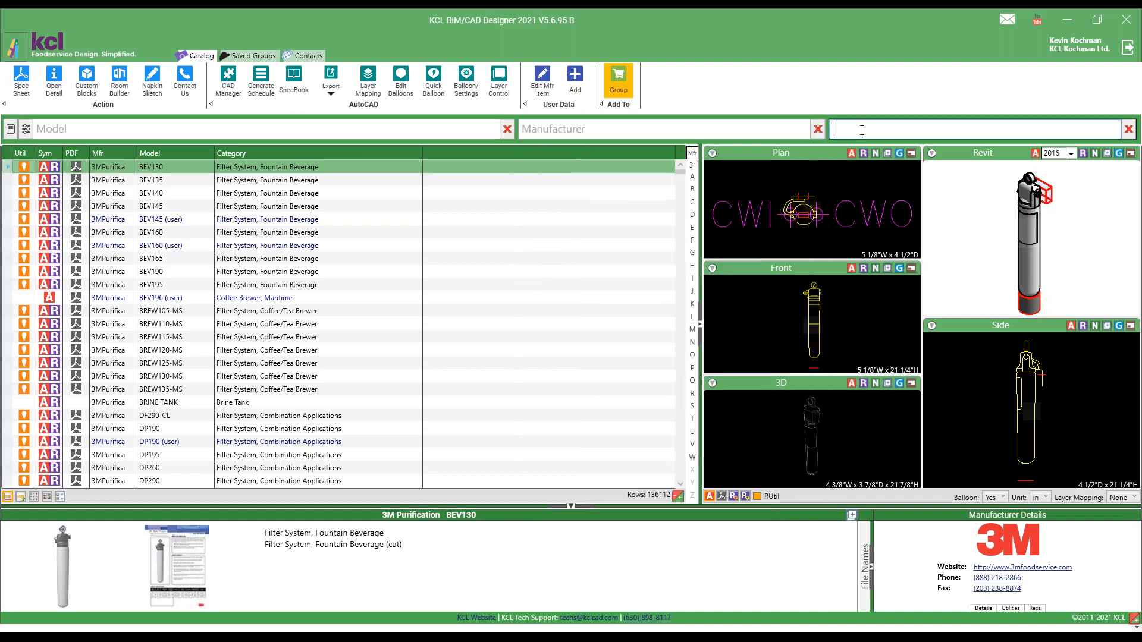
click(320, 131)
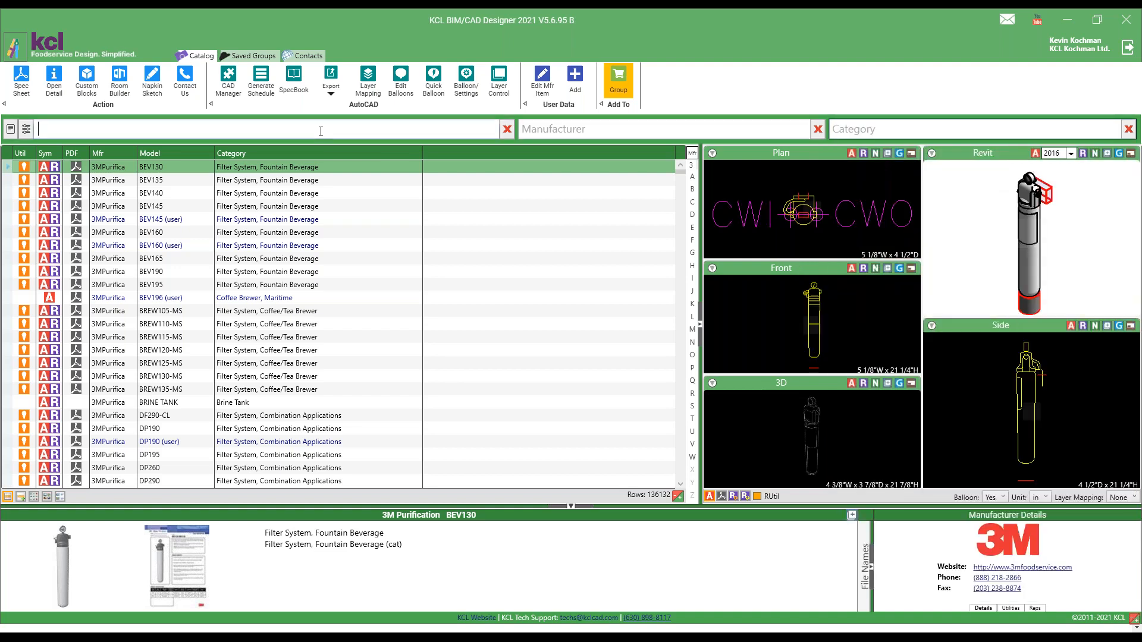
text(bart)
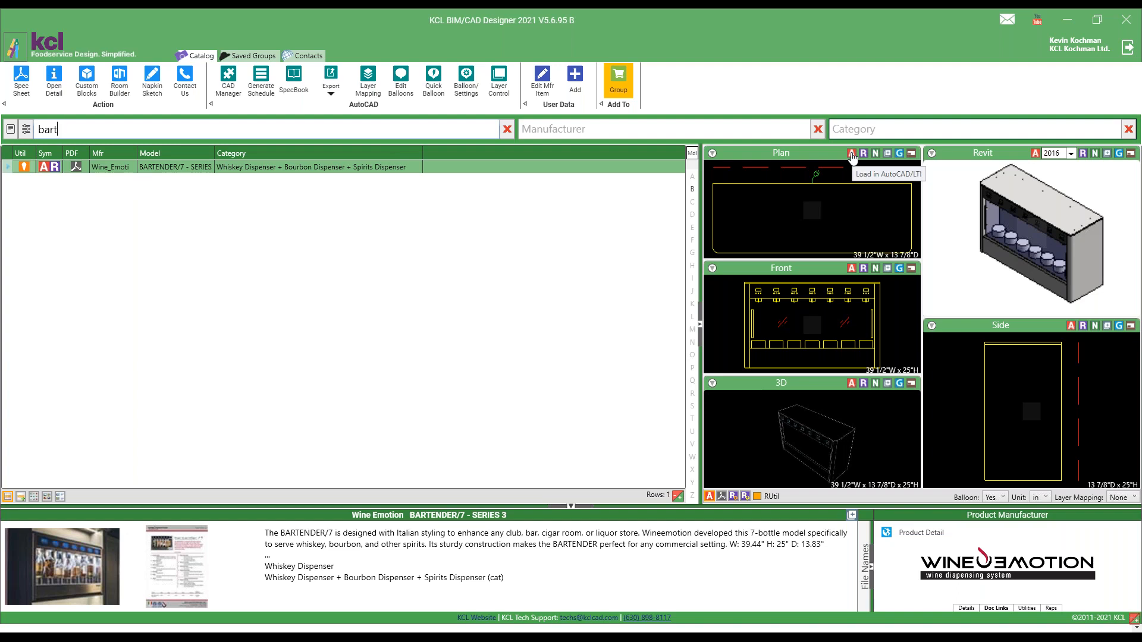
Step: Load the BARTENDER/7 - SERIES 3 plan view into the AutoCAD drawing at rotation 0 and place its item label beside the block
click(852, 155)
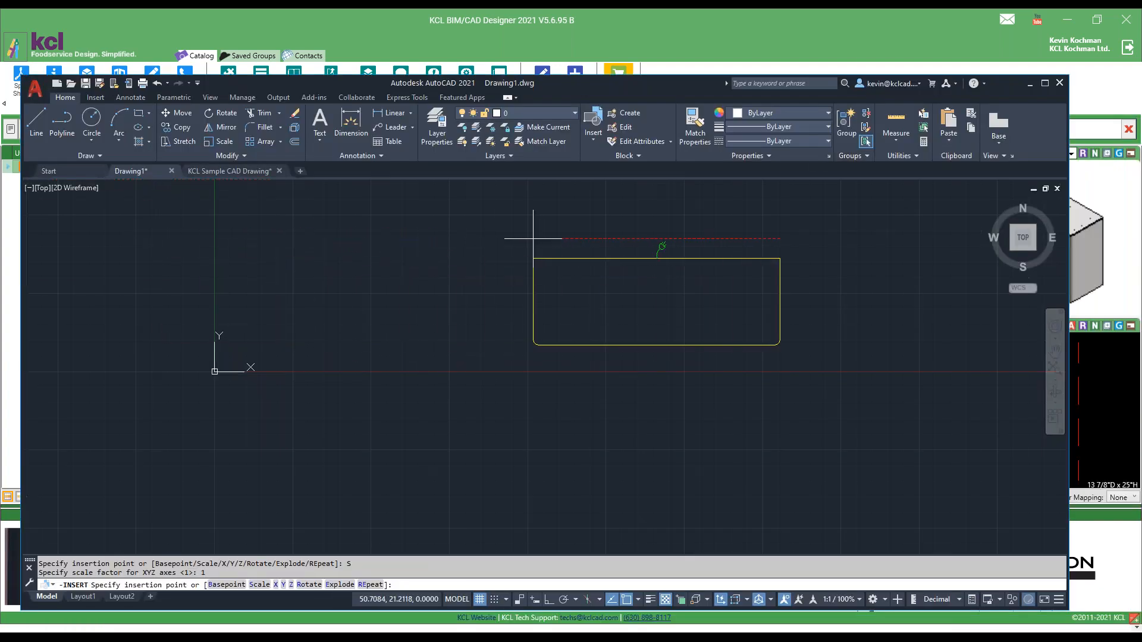
click(420, 237)
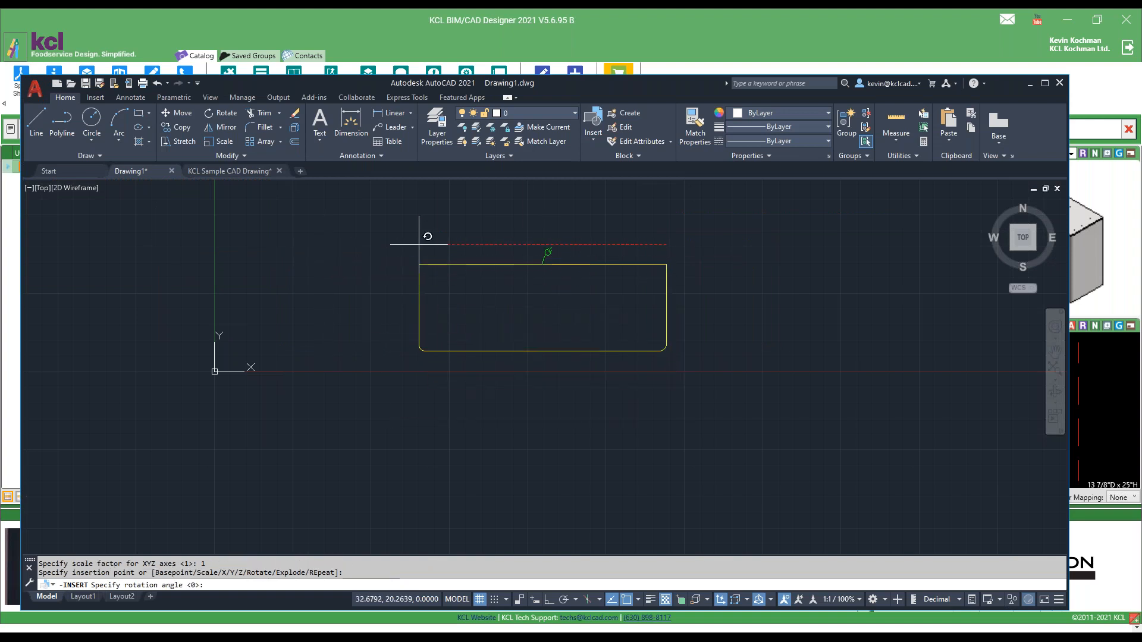
text(0)
key(Return)
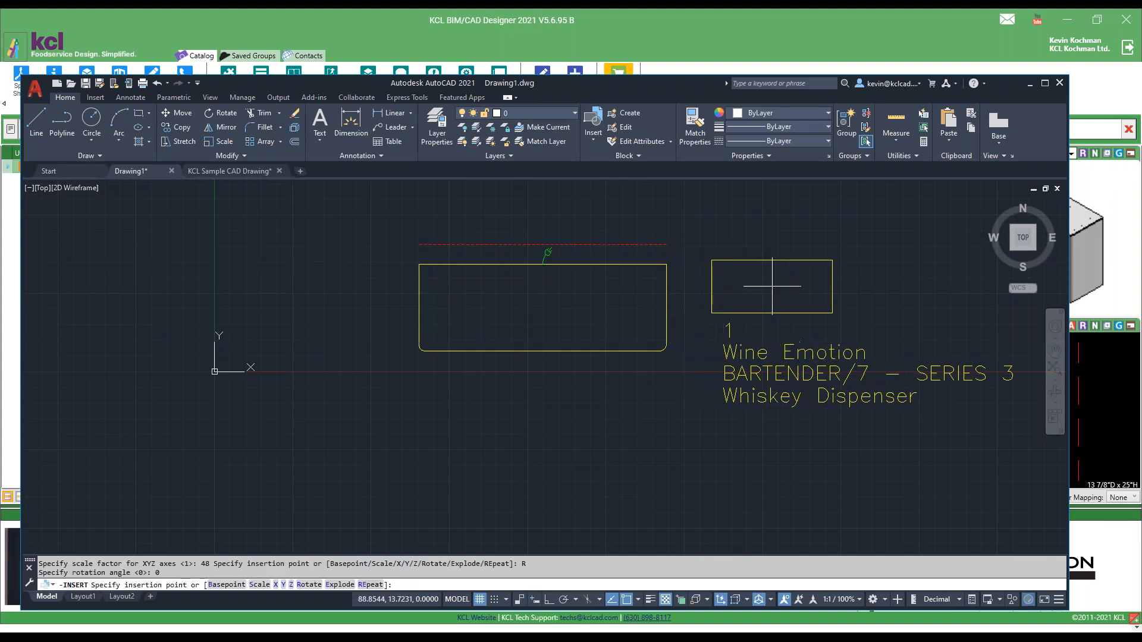
click(784, 297)
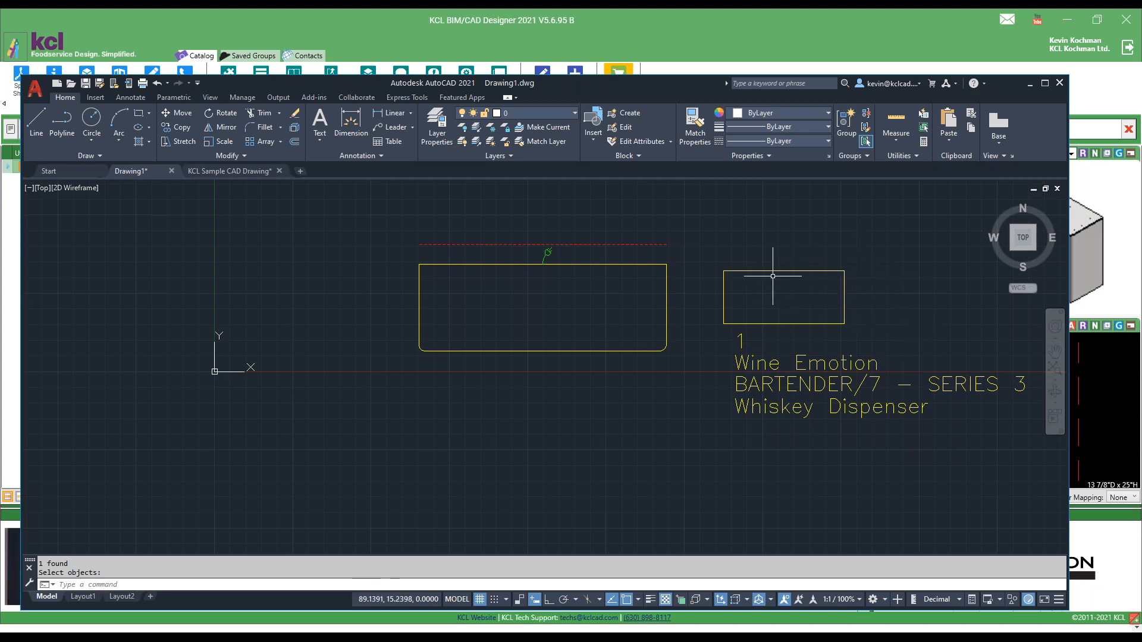
Step: Switch back to KCL BIM/CAD Designer and search the catalog's models for "ws1224"
click(620, 26)
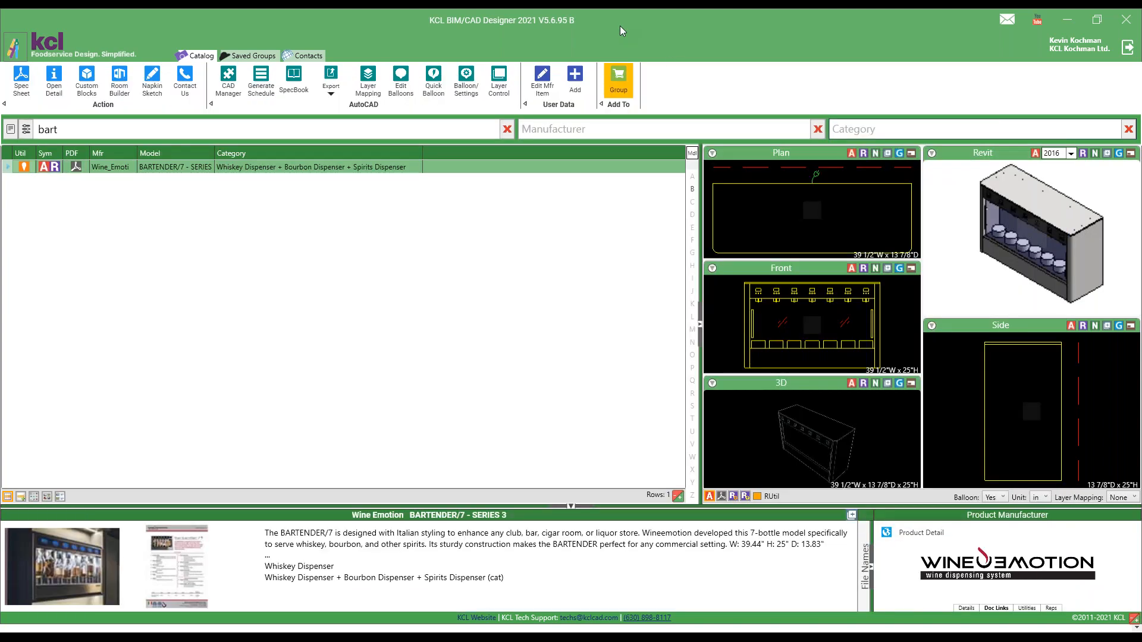
double_click(97, 132)
text(ws1224)
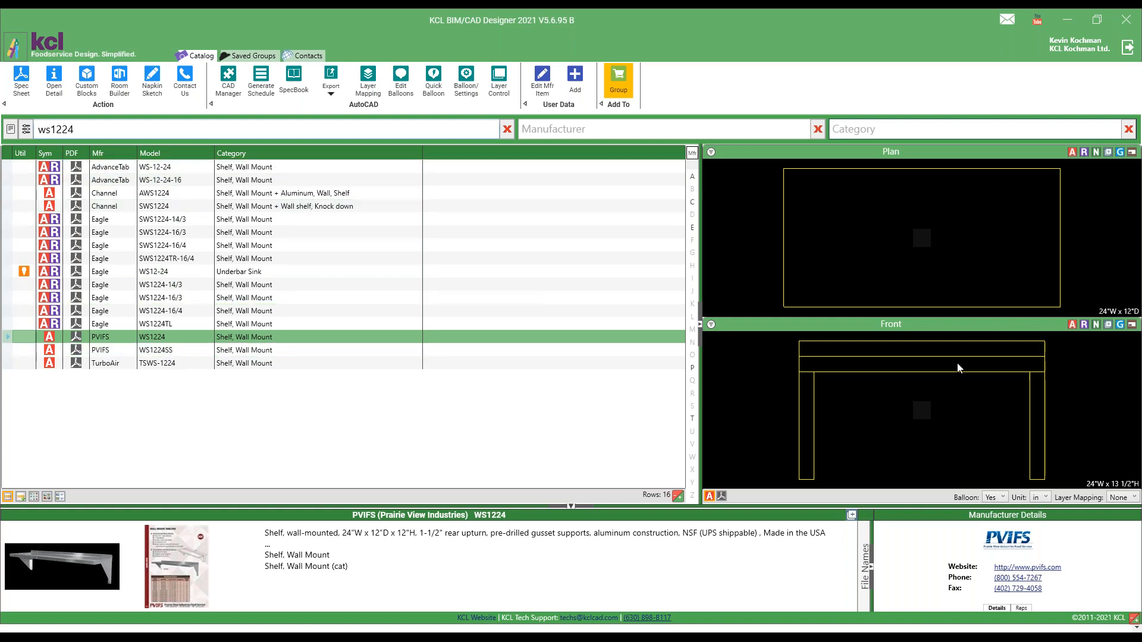
Step: Preview the Eagle WS12-24 underbar sink and the Channel AWS1224 and Advance Tabco WS-12-24 wall shelves
click(171, 274)
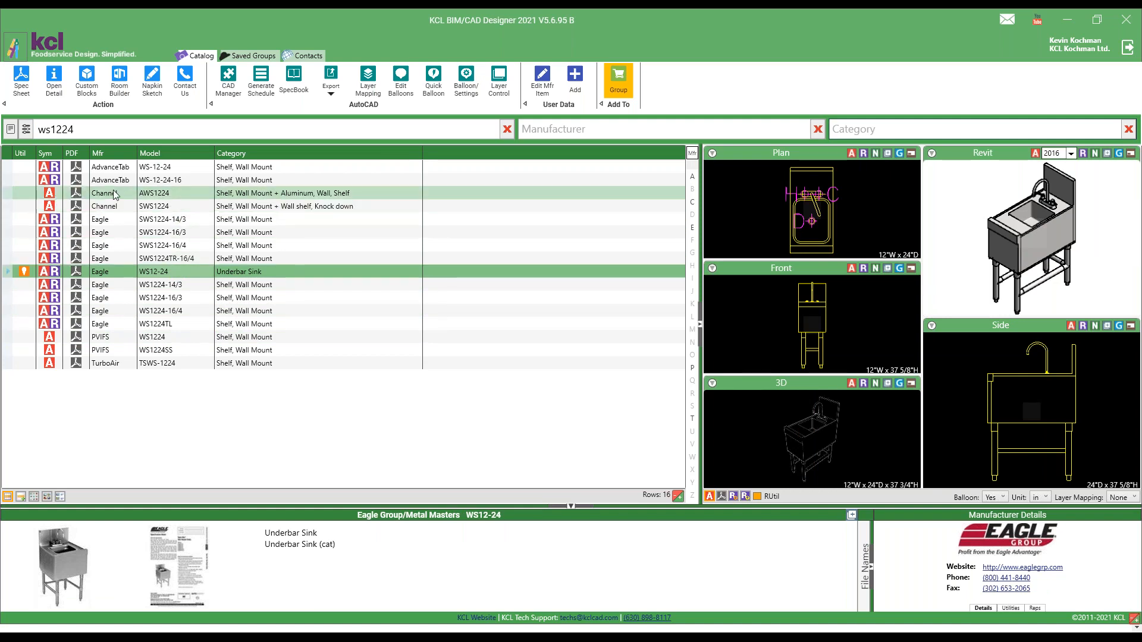
click(51, 196)
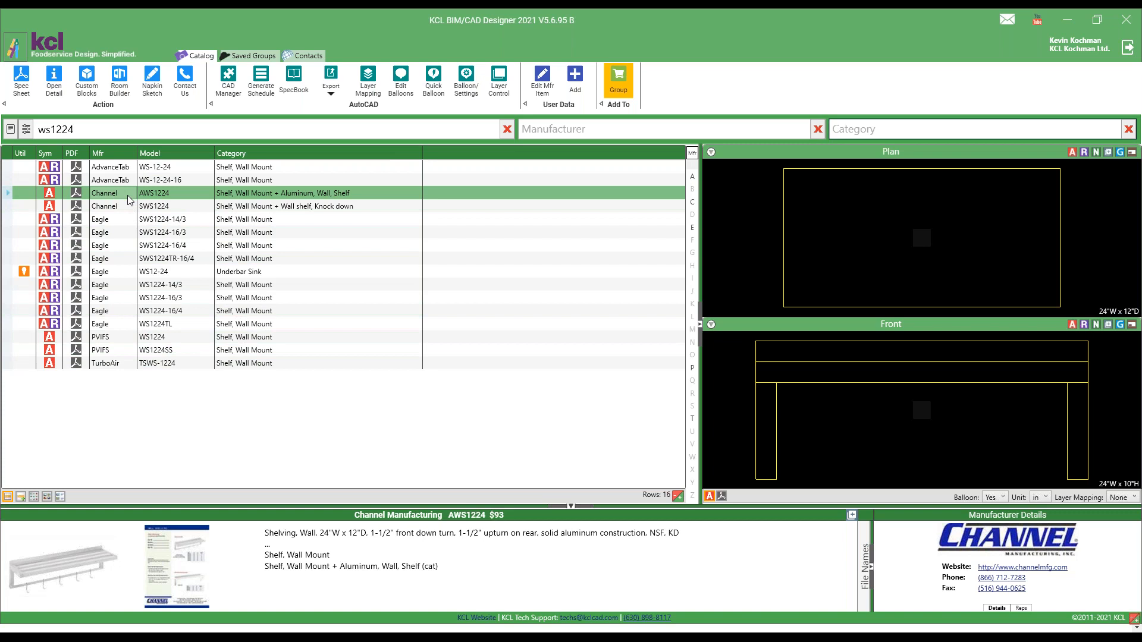
click(119, 168)
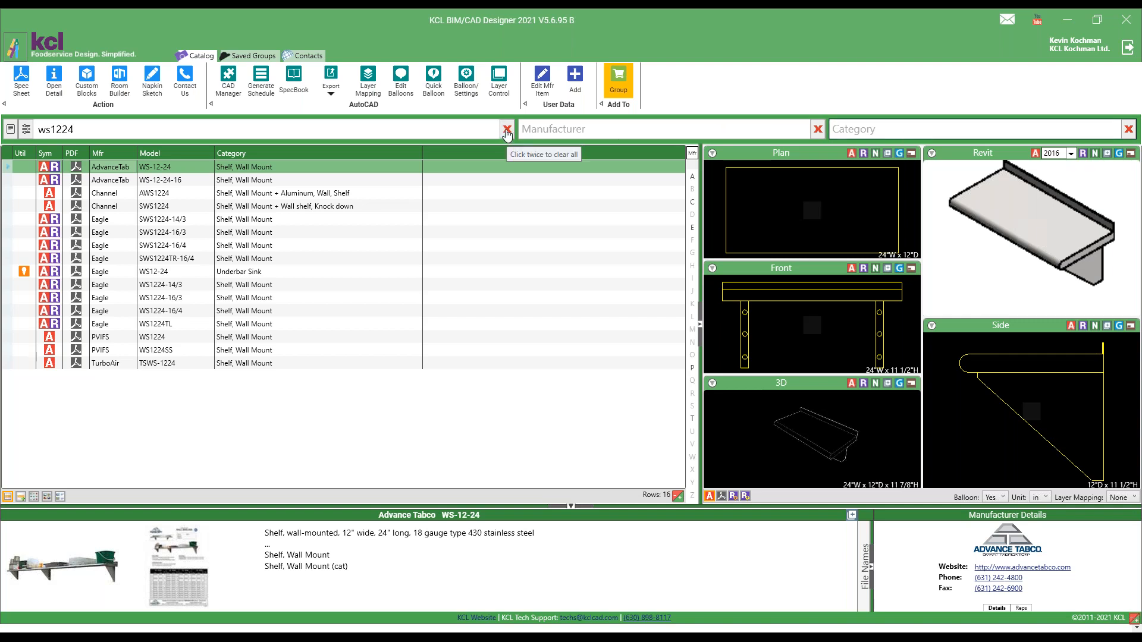
Step: Clear the model search and browse the manufacturer list at the letters F and L
click(507, 129)
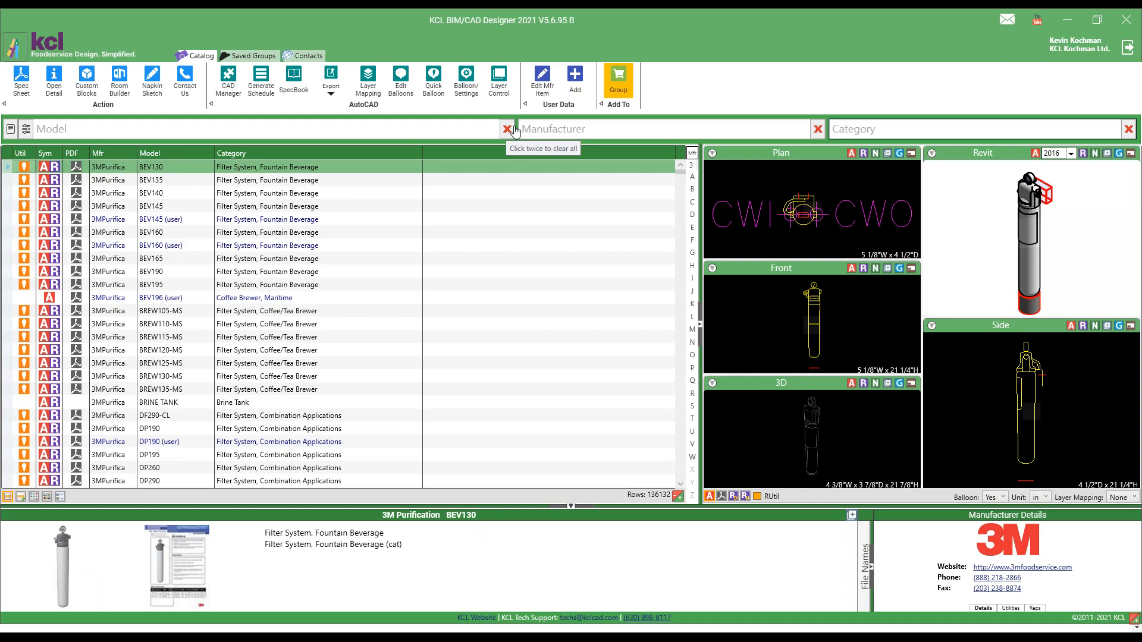
click(564, 129)
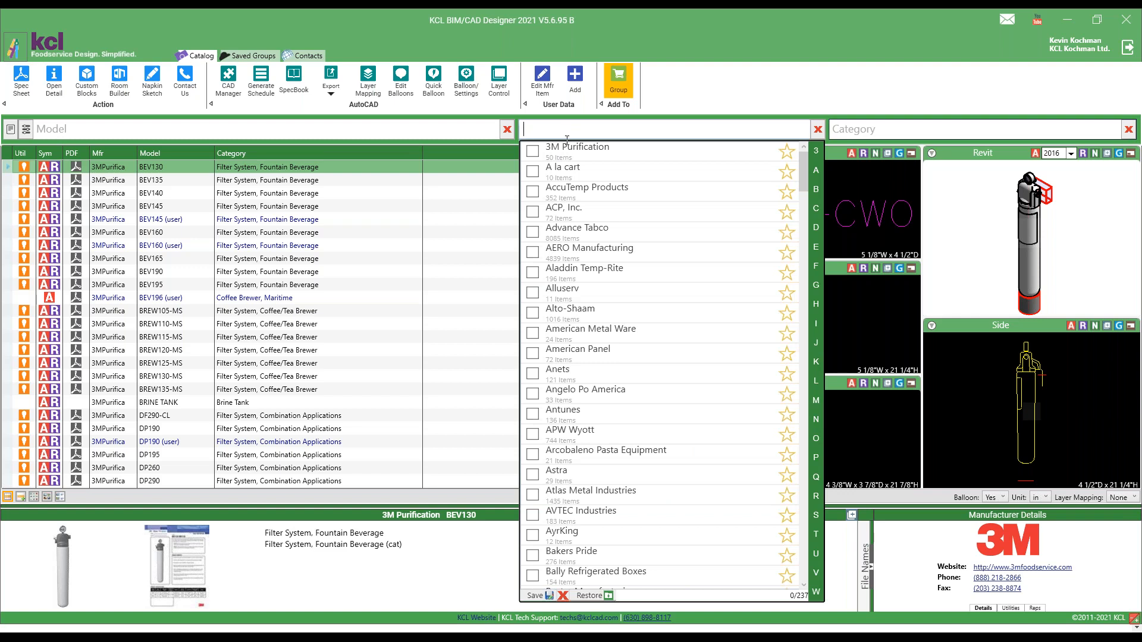
drag(802, 164, 820, 202)
click(816, 267)
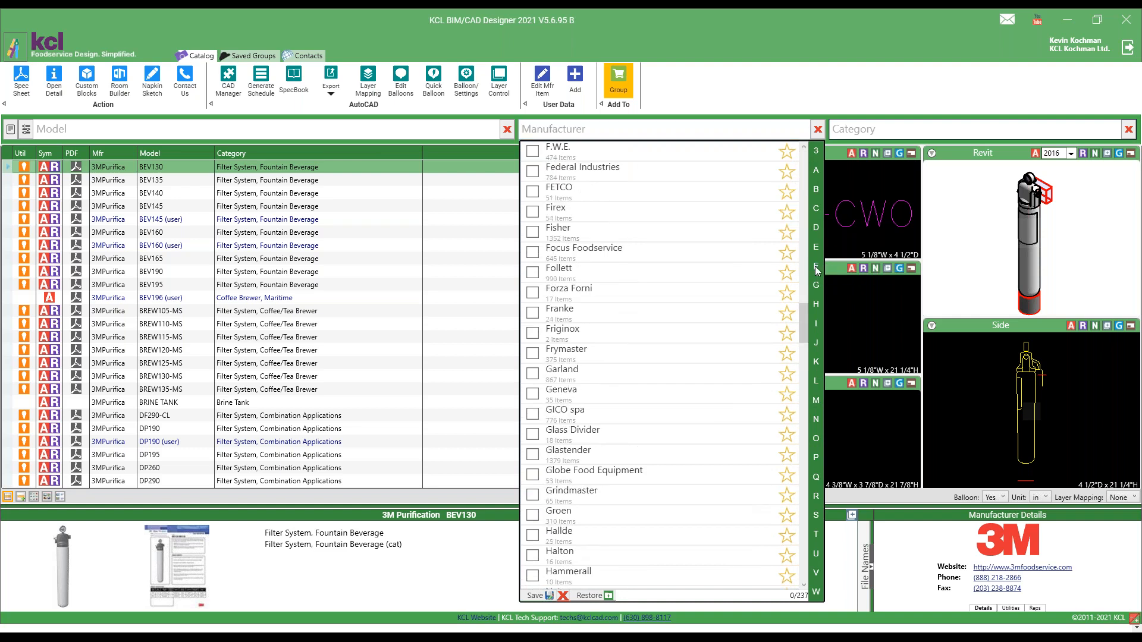
click(816, 381)
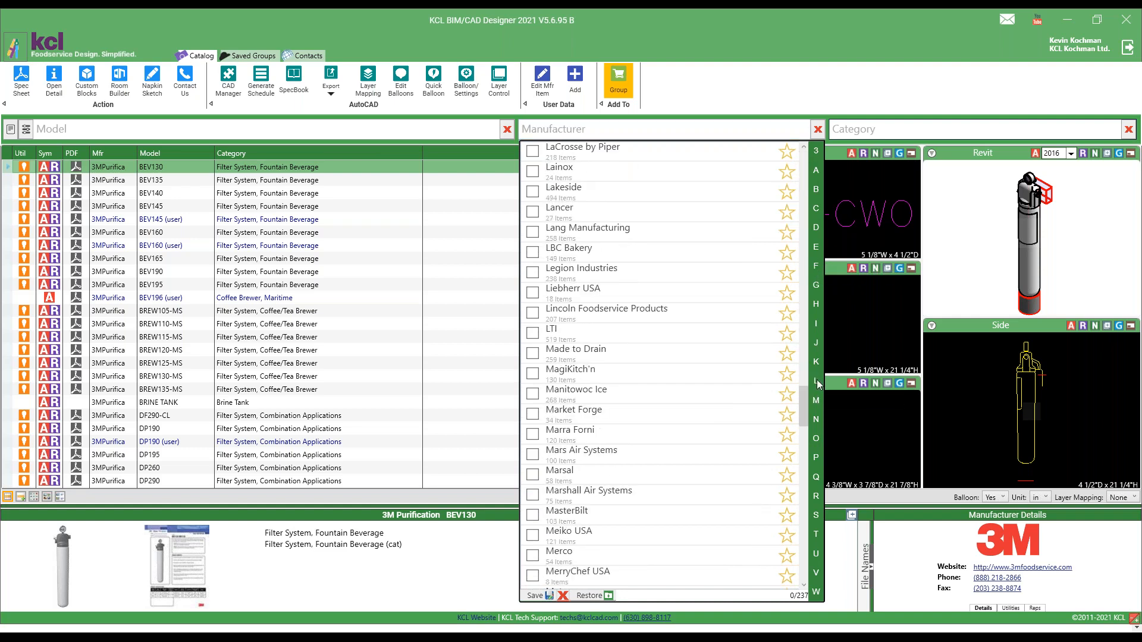
Step: Filter the catalog by manufacturer with "uni", narrowed to "unic"
click(560, 129)
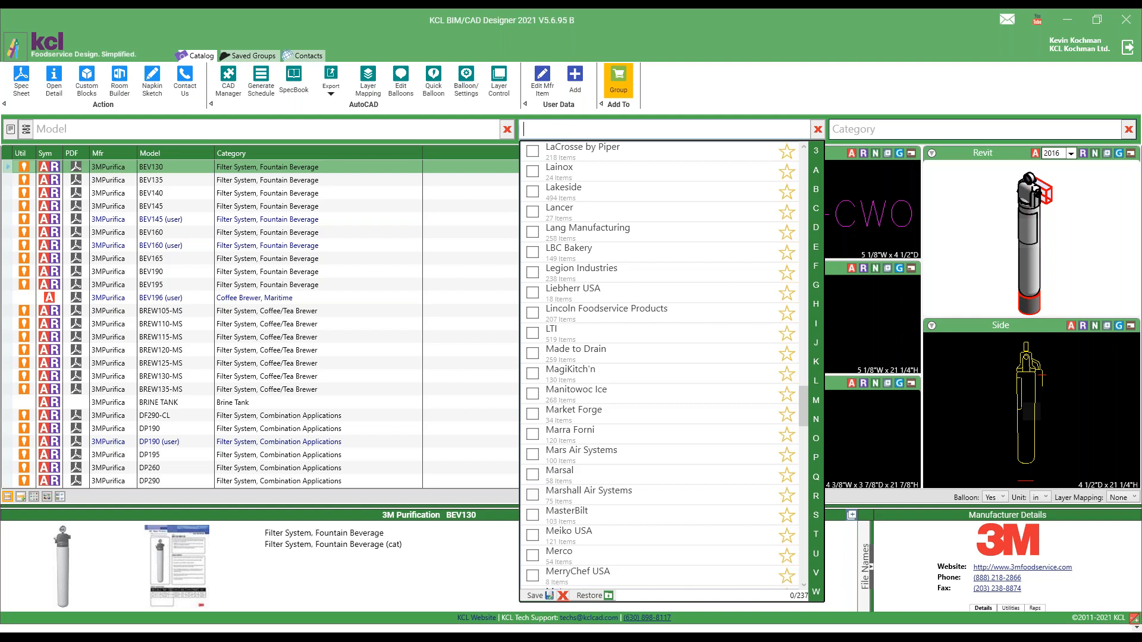
text(uni)
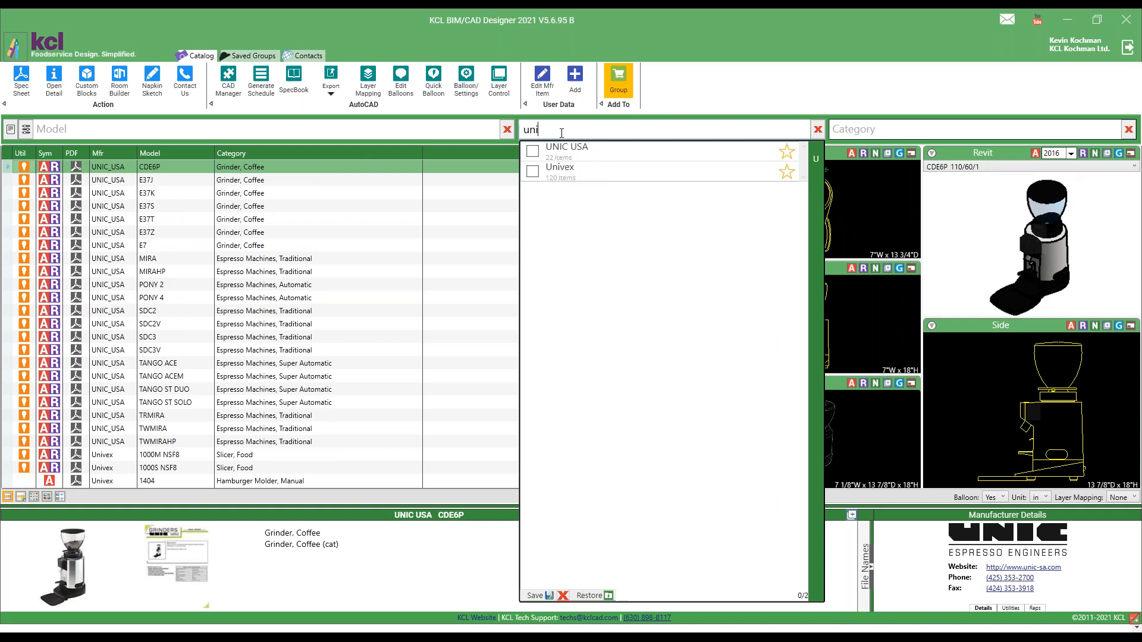
text(c)
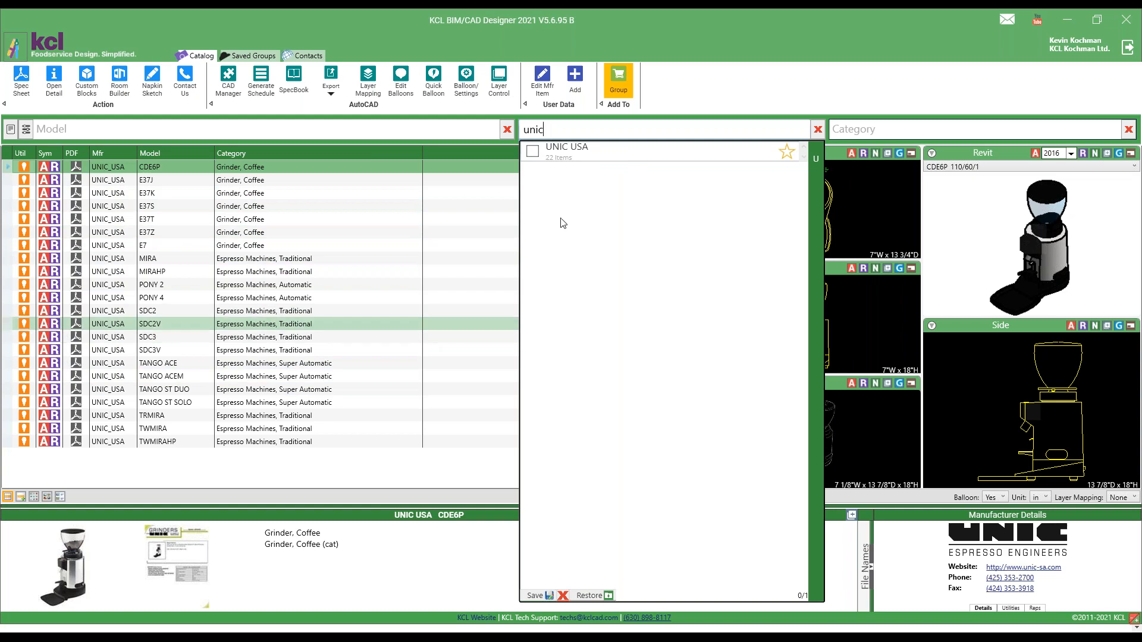
Step: Filter the catalog by manufacturer "vul" and select the Vulcan 2TR45AF fryer battery
text(vul)
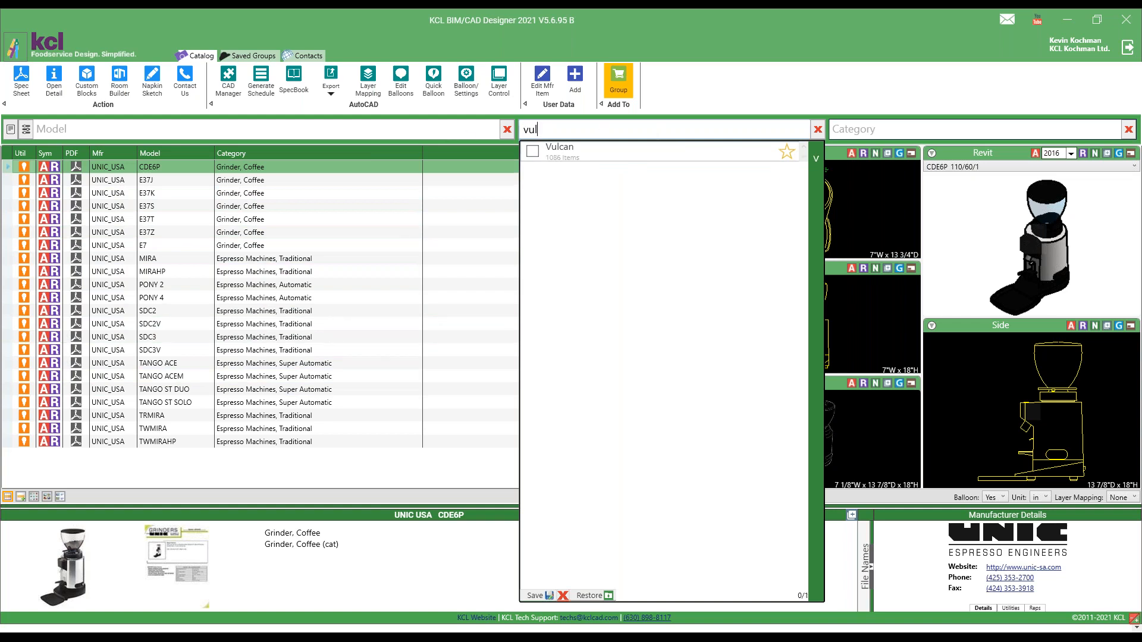
scroll(273, 286, down, 6)
scroll(273, 288, down, 20)
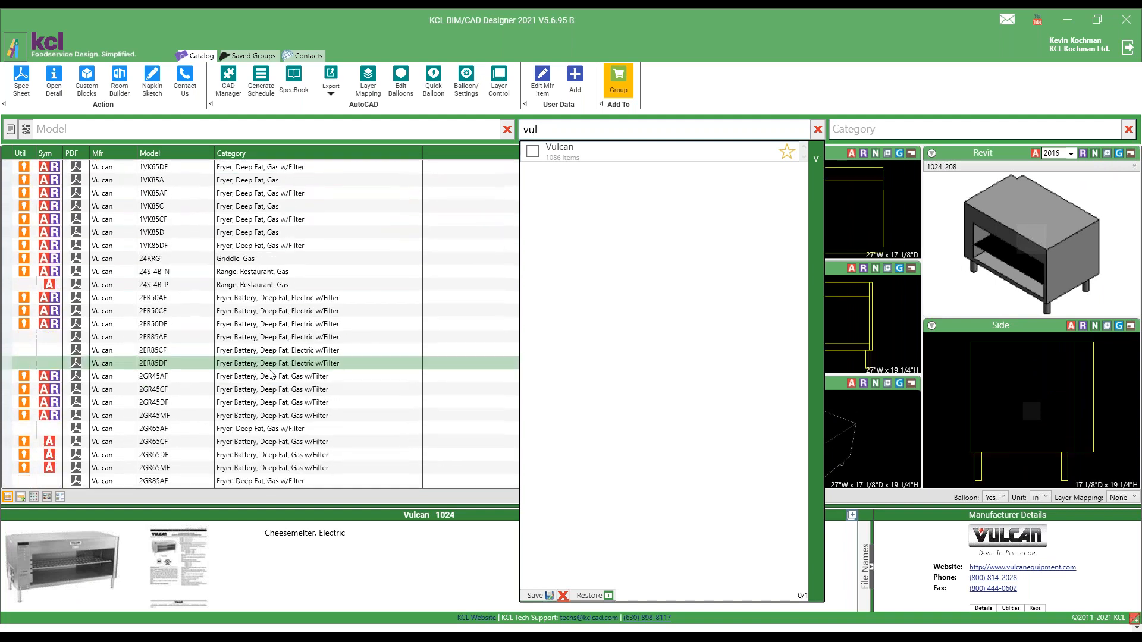
click(271, 390)
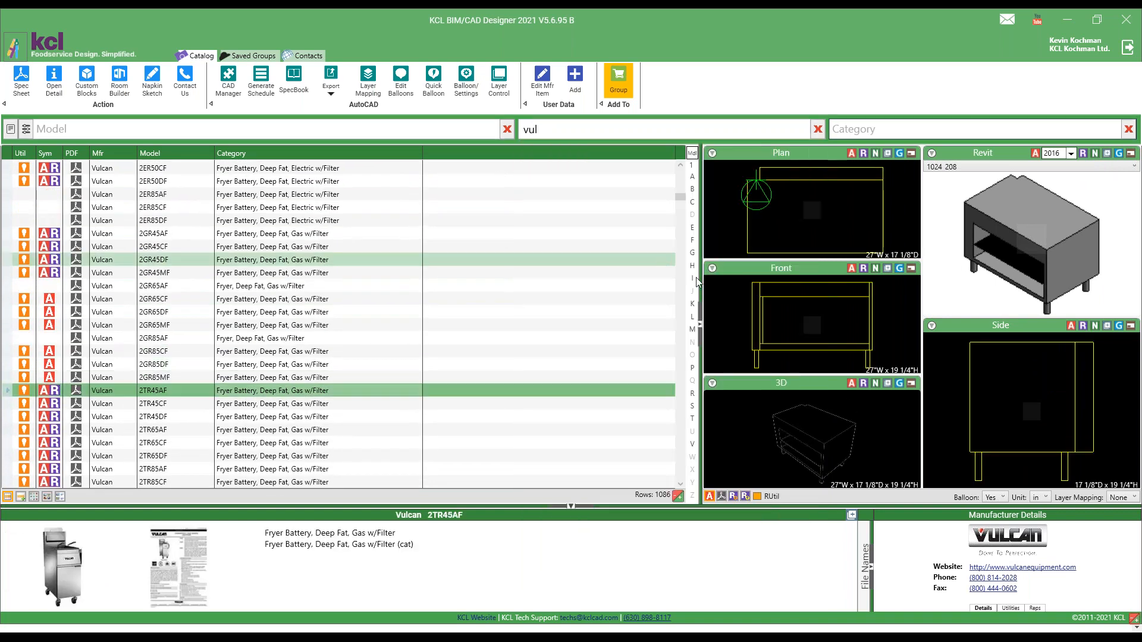
Step: Jump to the Vulcan models starting with L and narrow them with the model search "lg"
mouse_move(691, 318)
click(691, 318)
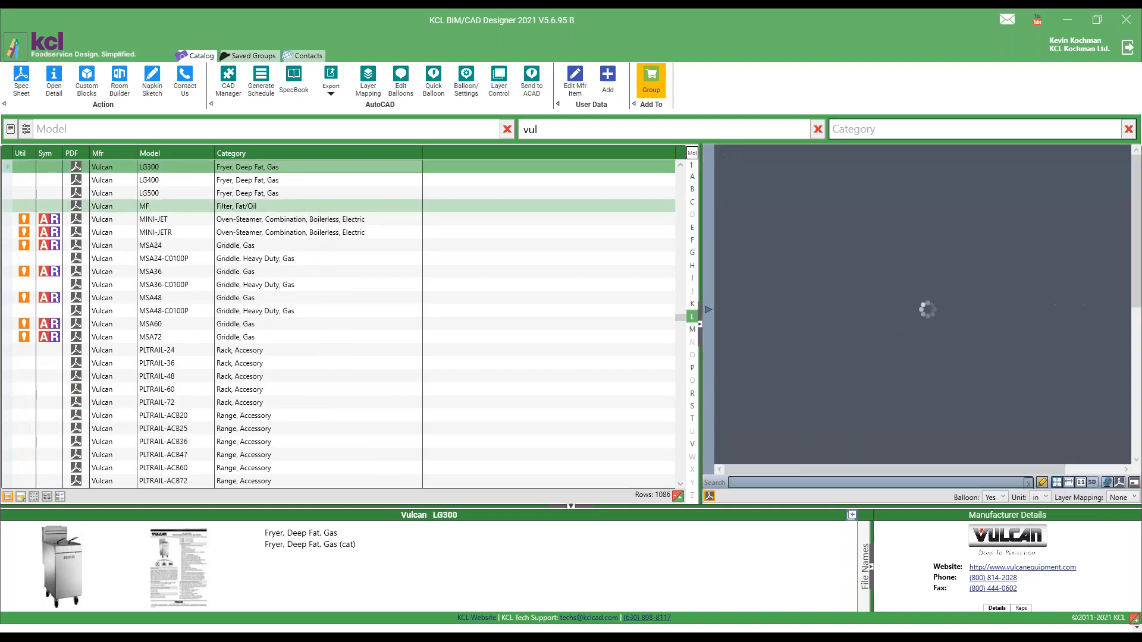
click(144, 125)
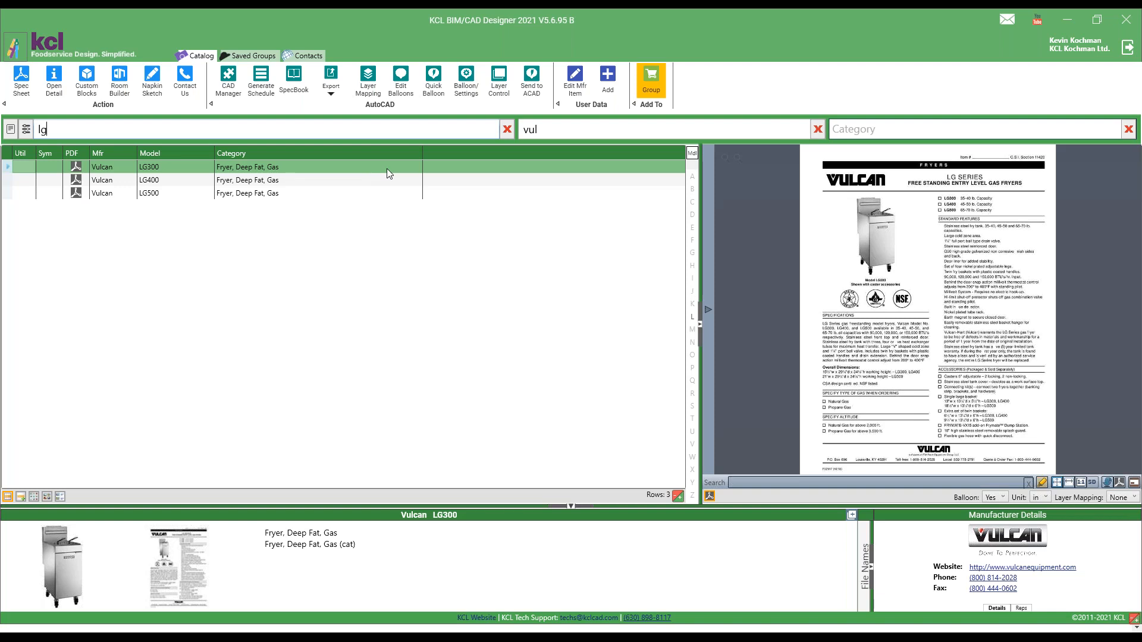
Step: Clear the search filters, filter manufacturers by "stru", and mark Structural Concepts as a preferred manufacturer
double_click(509, 132)
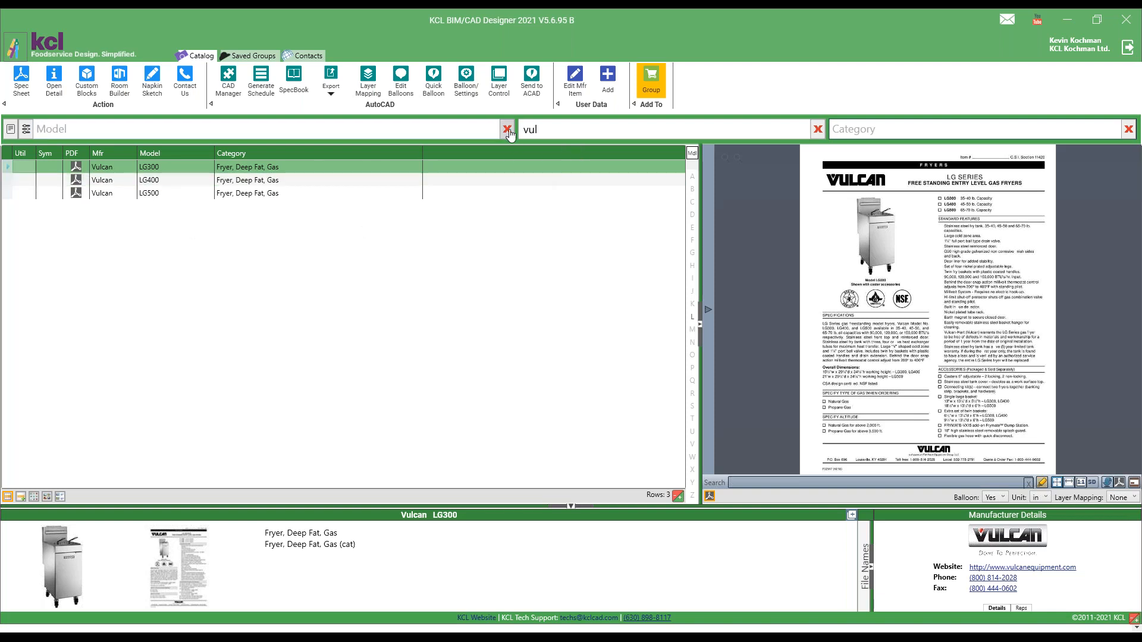
click(551, 129)
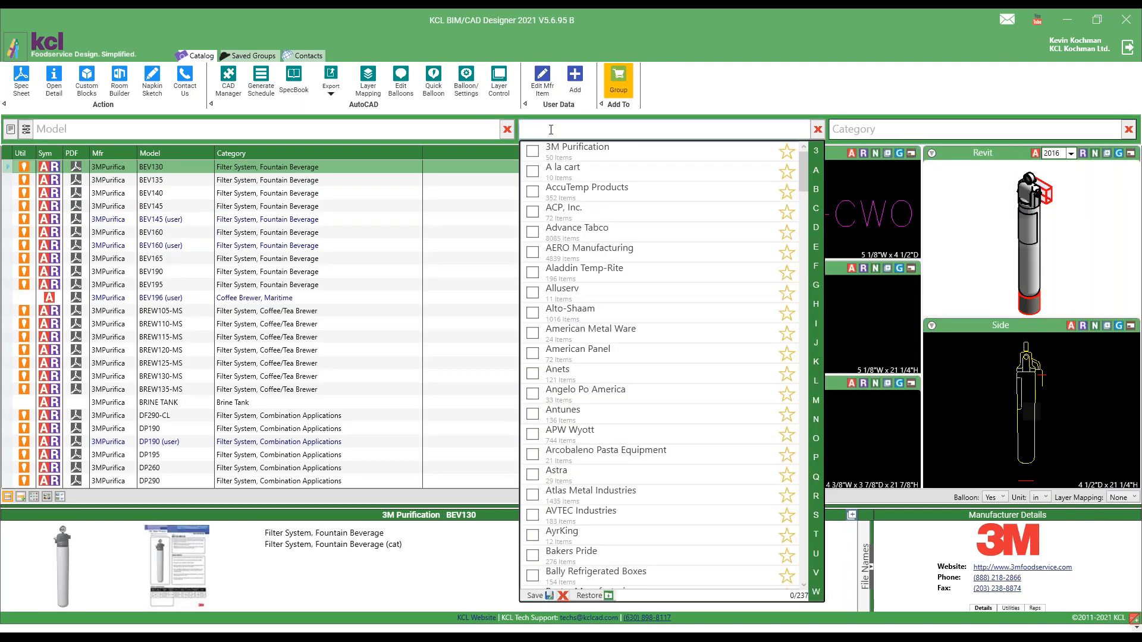
text(stru)
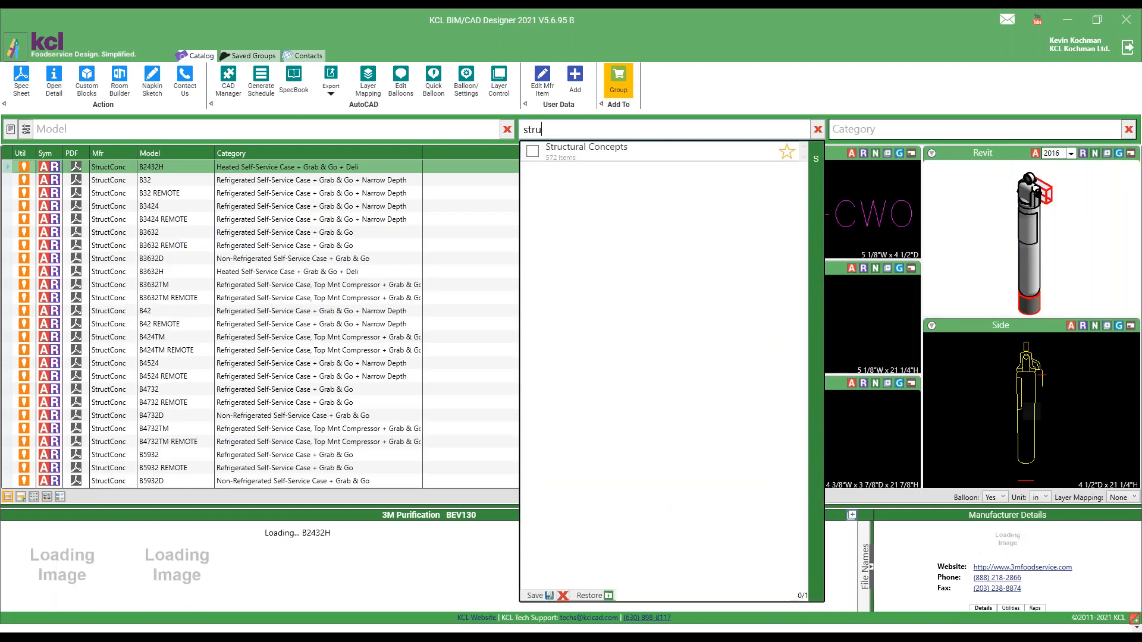
click(786, 152)
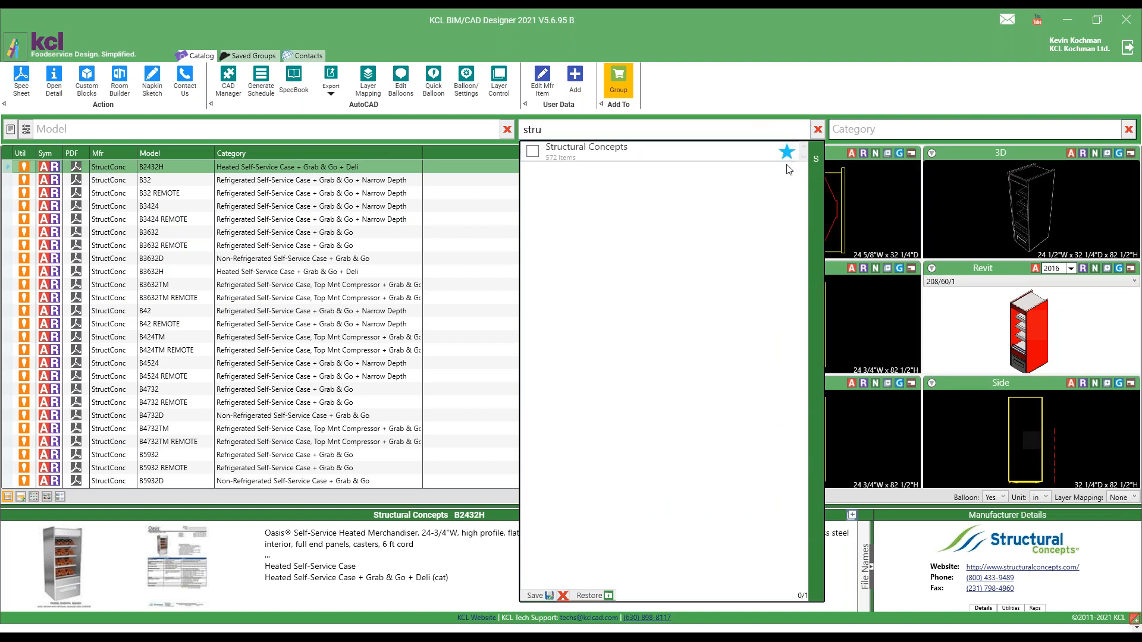
click(507, 130)
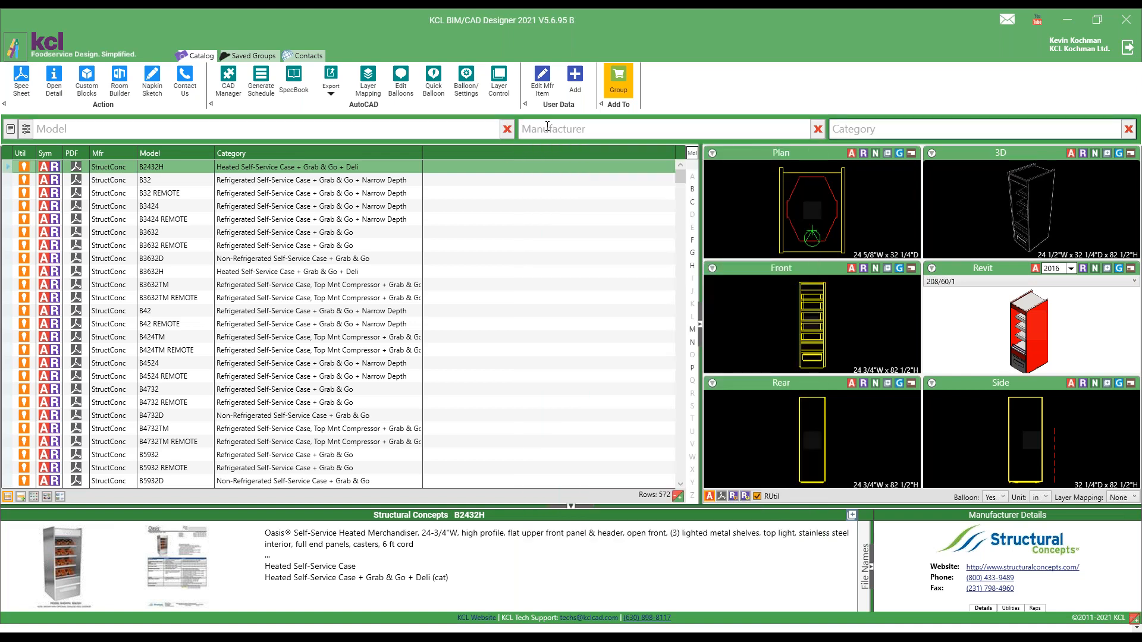
Step: Browse the full manufacturer list to the K entries and mark Krowne as a preferred manufacturer
click(547, 128)
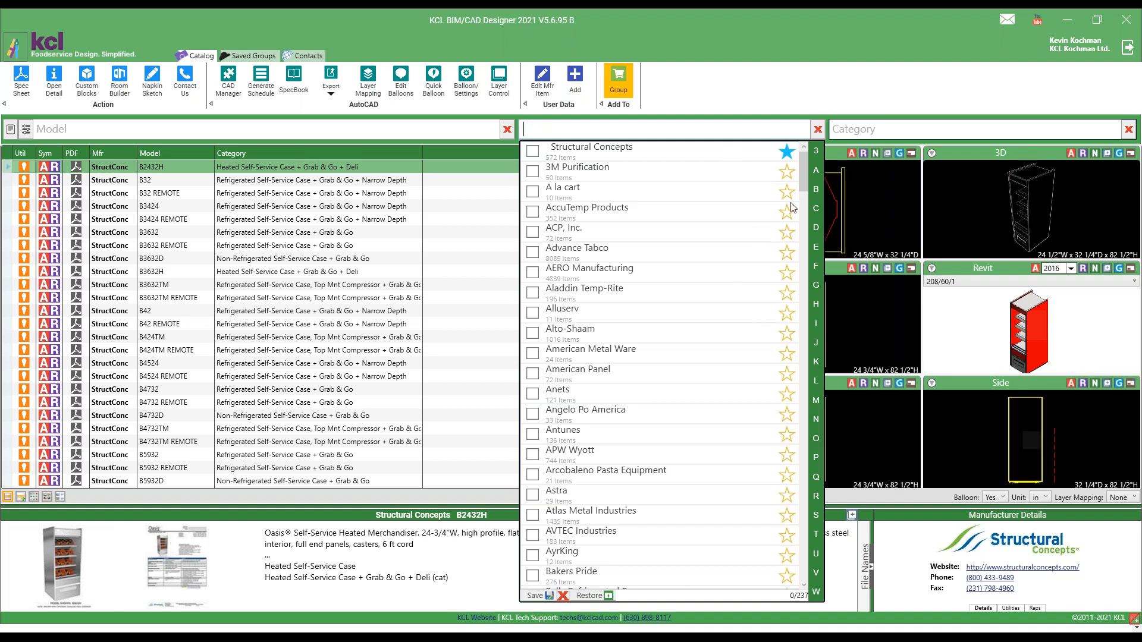
drag(802, 179, 825, 399)
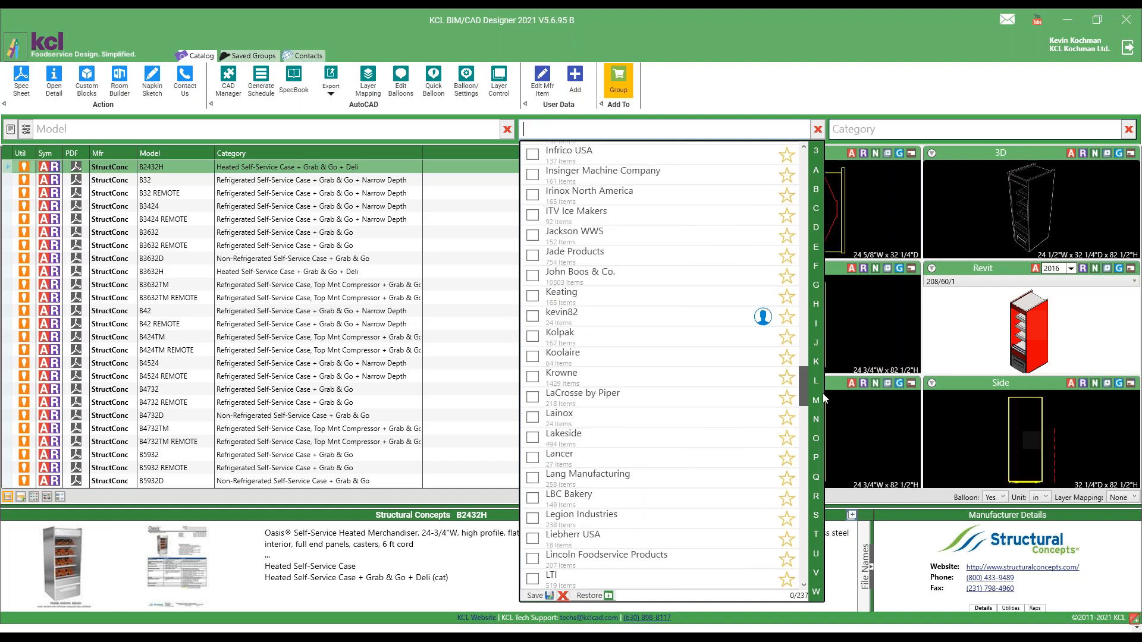
click(786, 377)
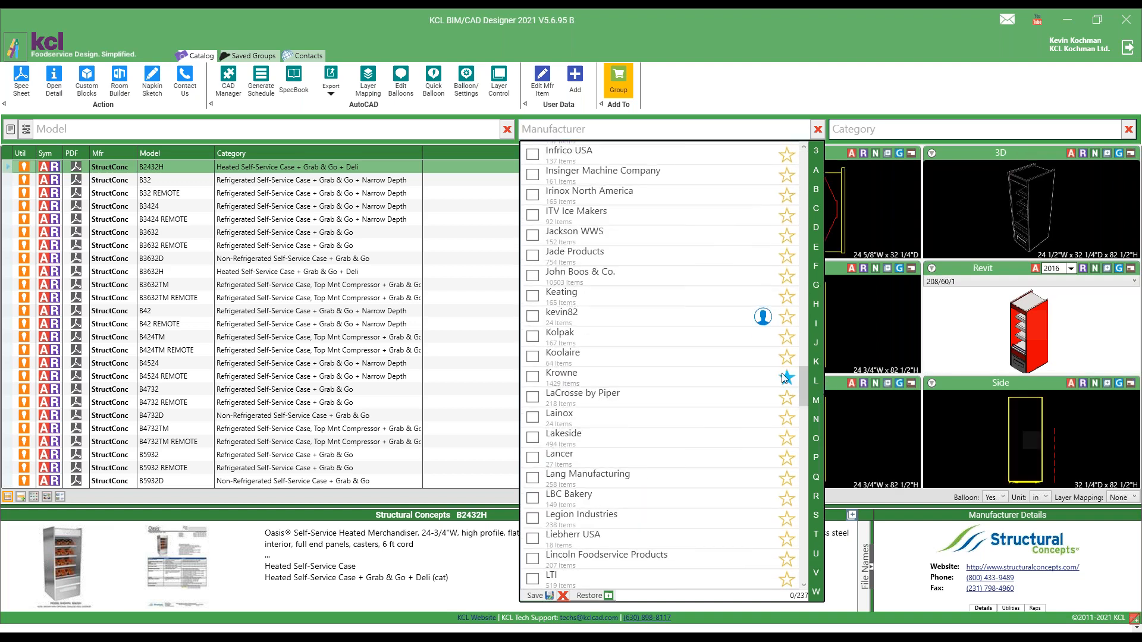
click(455, 133)
Step: Switch Structural Concepts to company preferred, and remove the preferred markings from Structural Concepts and Krowne
click(533, 129)
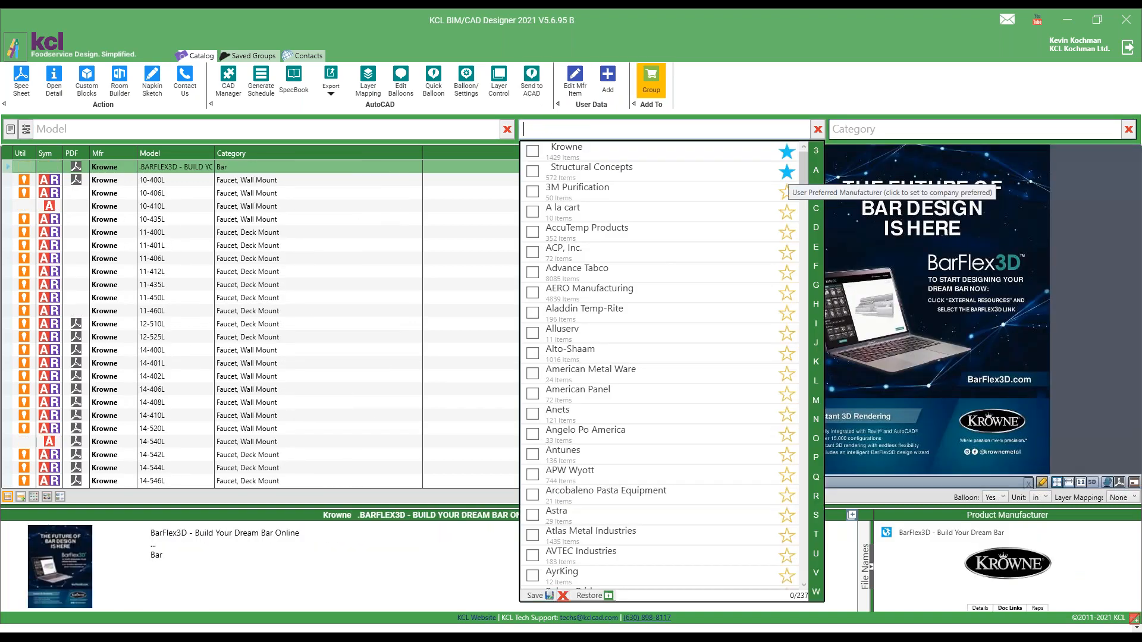
click(787, 172)
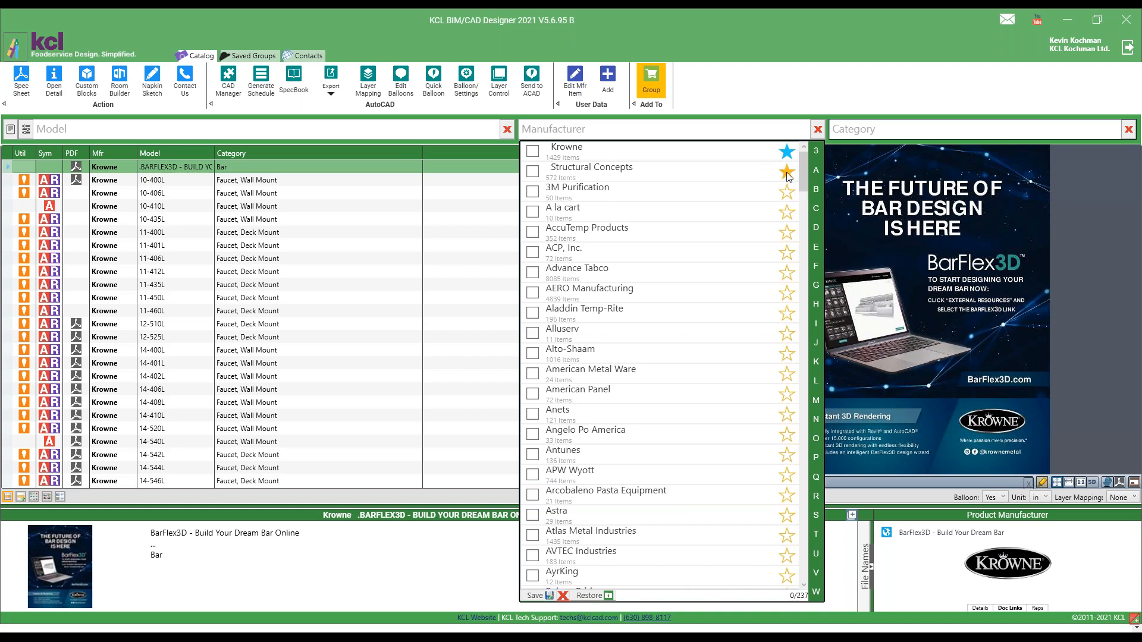
click(787, 152)
Step: Filter the catalog to ACP, Inc., Anets and Astra together, select ACP model AMSO22, and look through the combined models
click(533, 253)
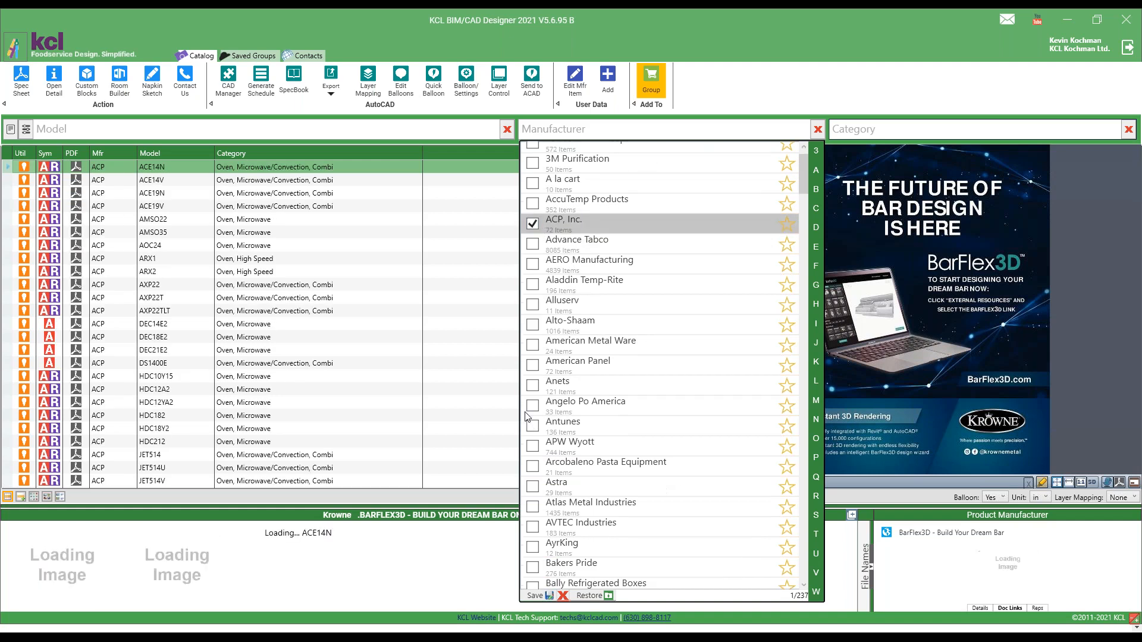
click(533, 387)
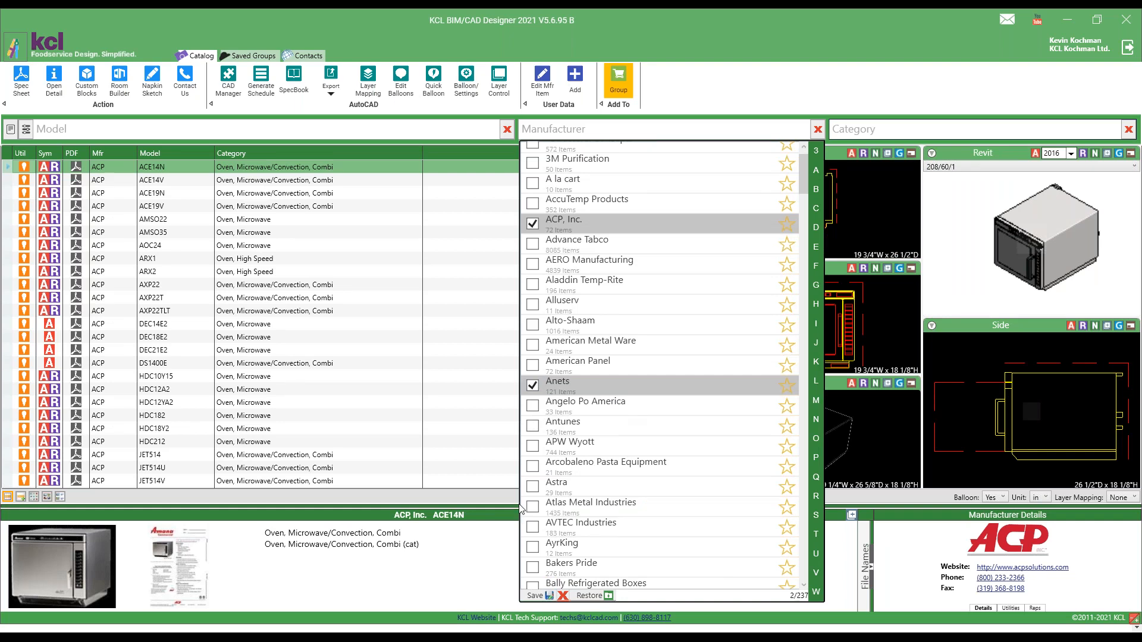
click(533, 488)
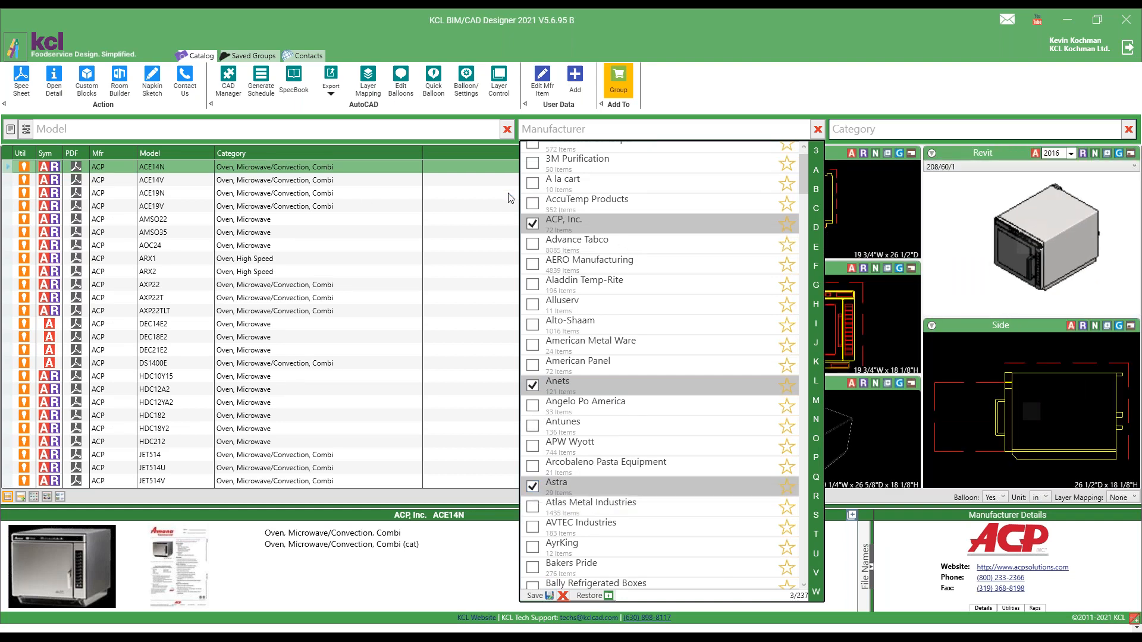
click(170, 219)
scroll(183, 268, down, 4)
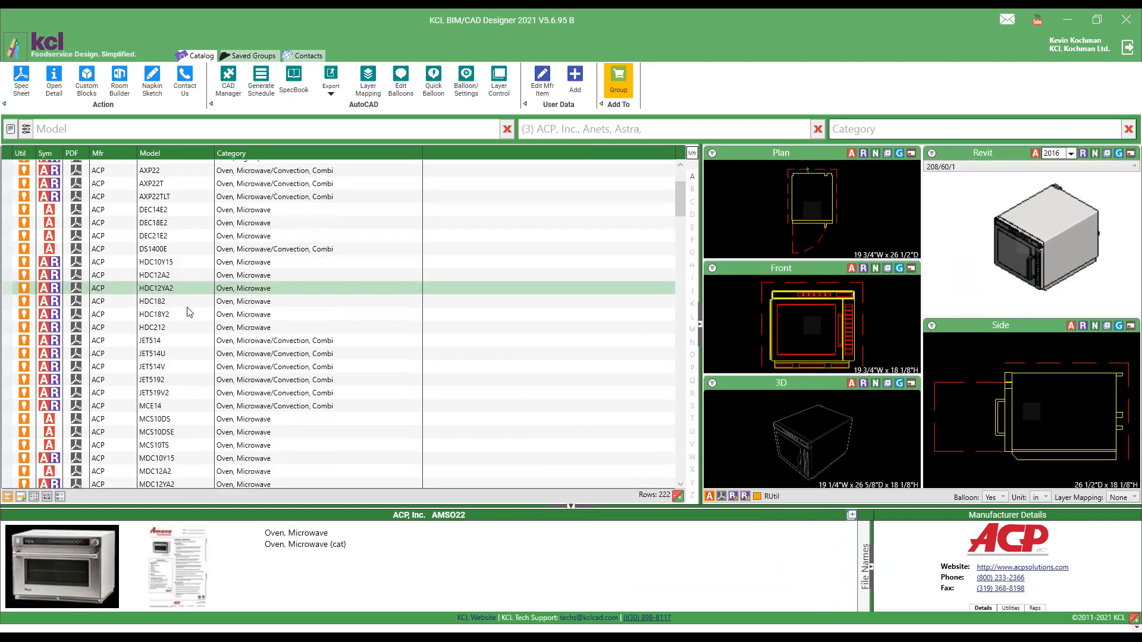
scroll(187, 317, down, 15)
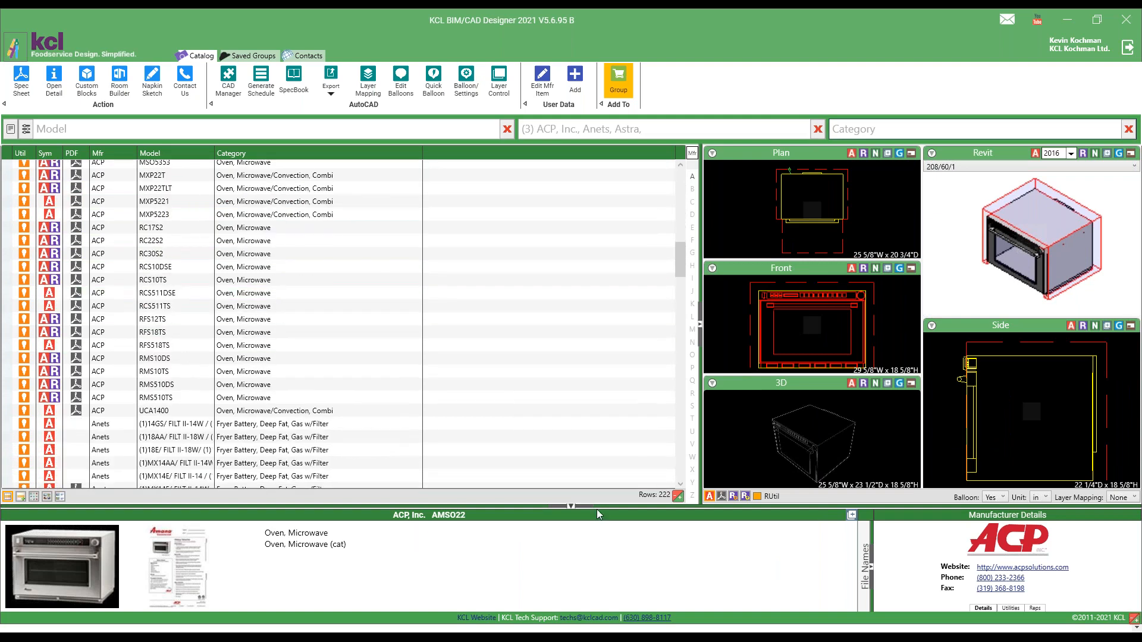
scroll(285, 333, down, 12)
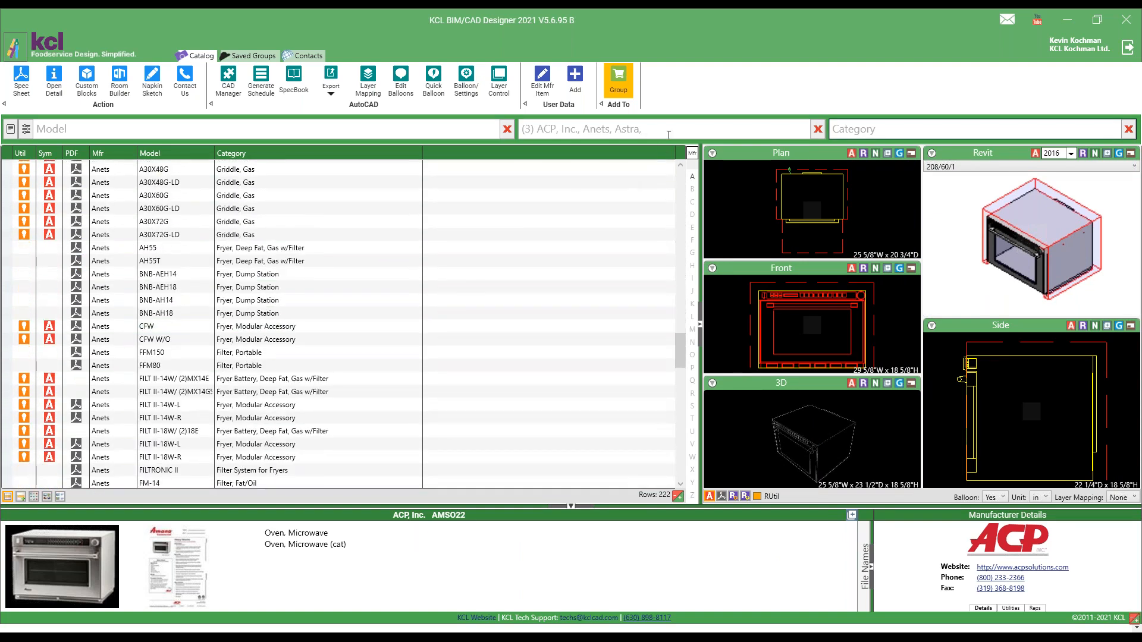
Step: Deselect ACP, Inc., Anets and Astra in the manufacturer filter, and clear the catalog filters
click(651, 129)
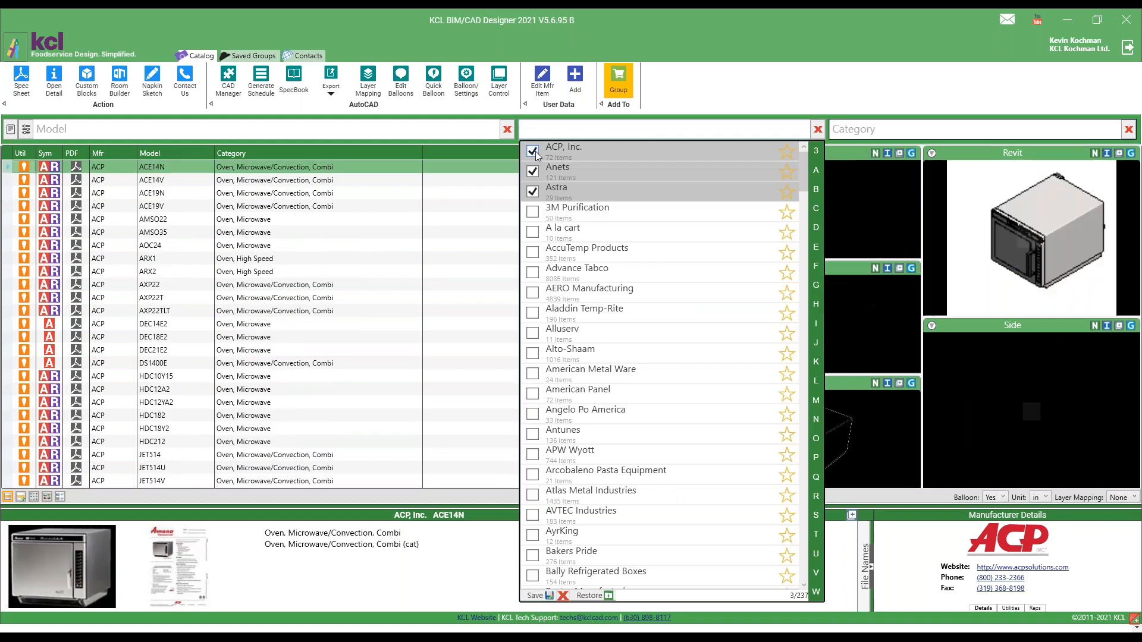
click(533, 151)
click(533, 171)
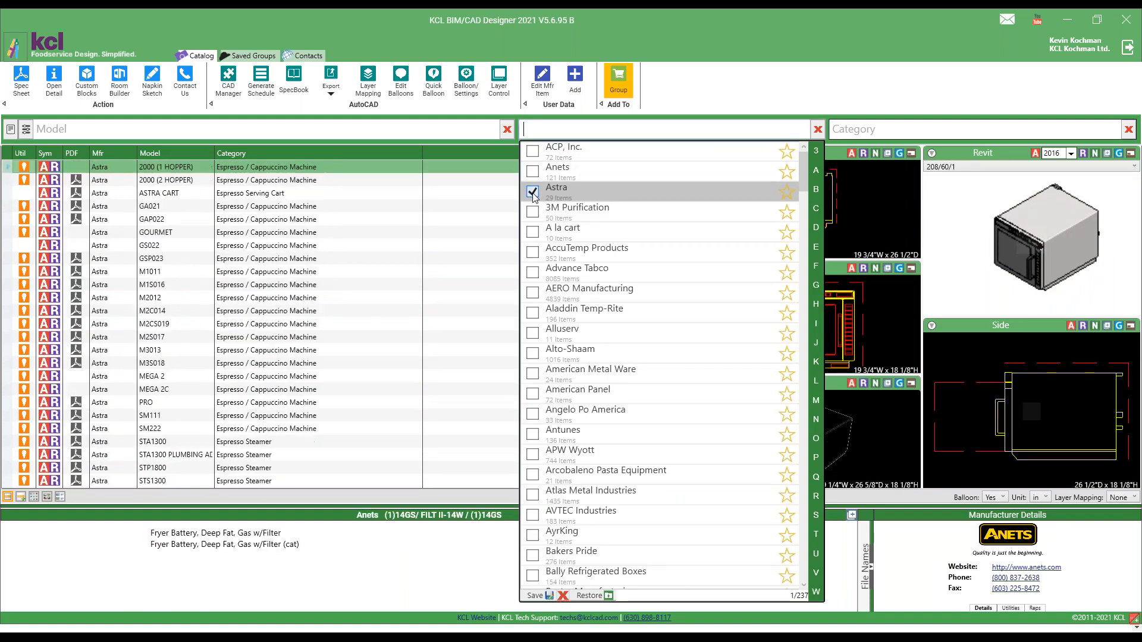
click(533, 192)
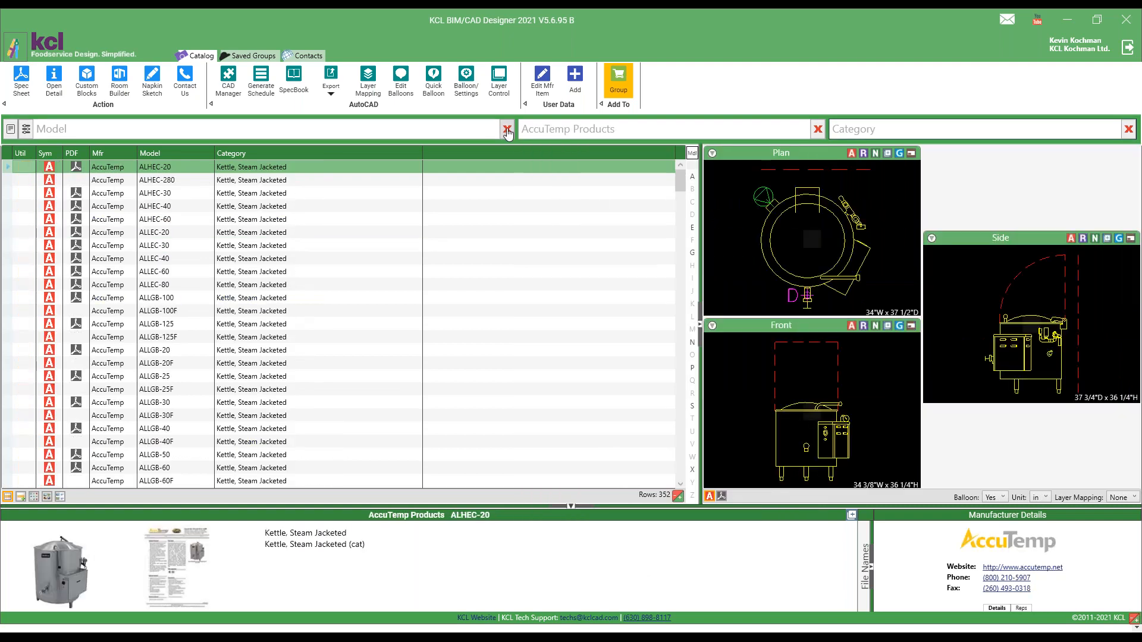
click(507, 130)
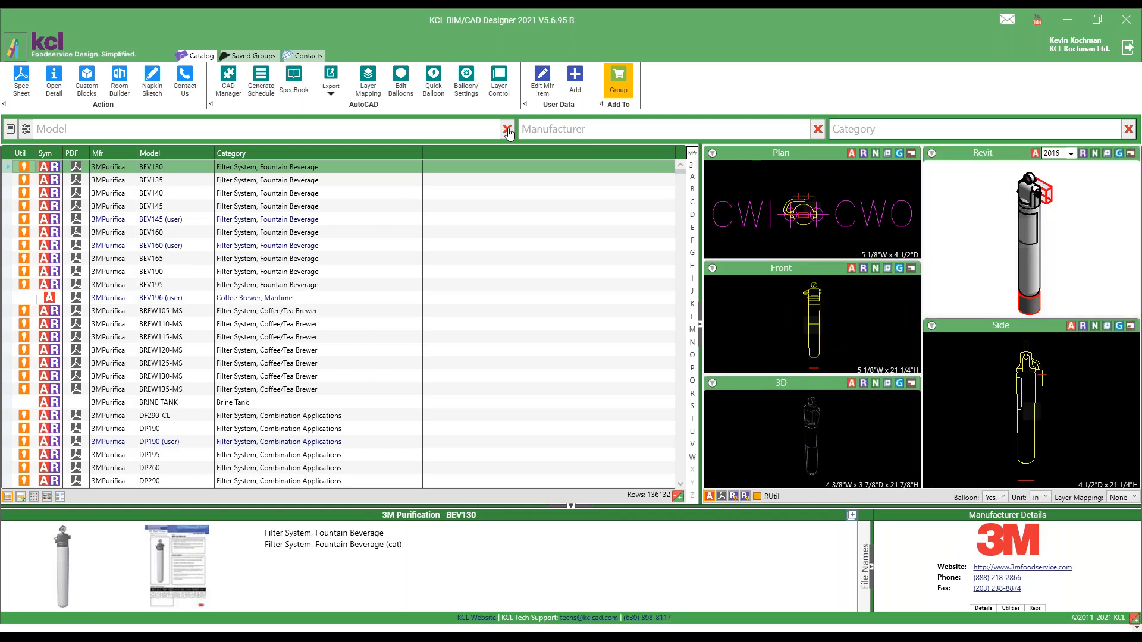
Step: Filter the catalog by category "sink", narrowed with "hand" and "fl"
click(870, 125)
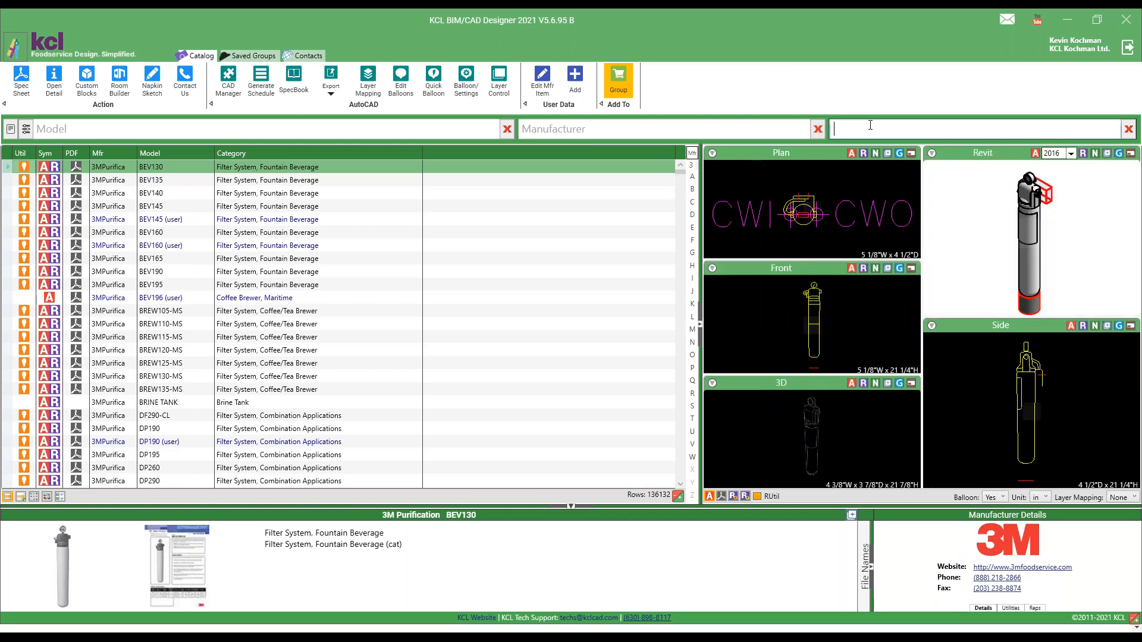
text(sini)
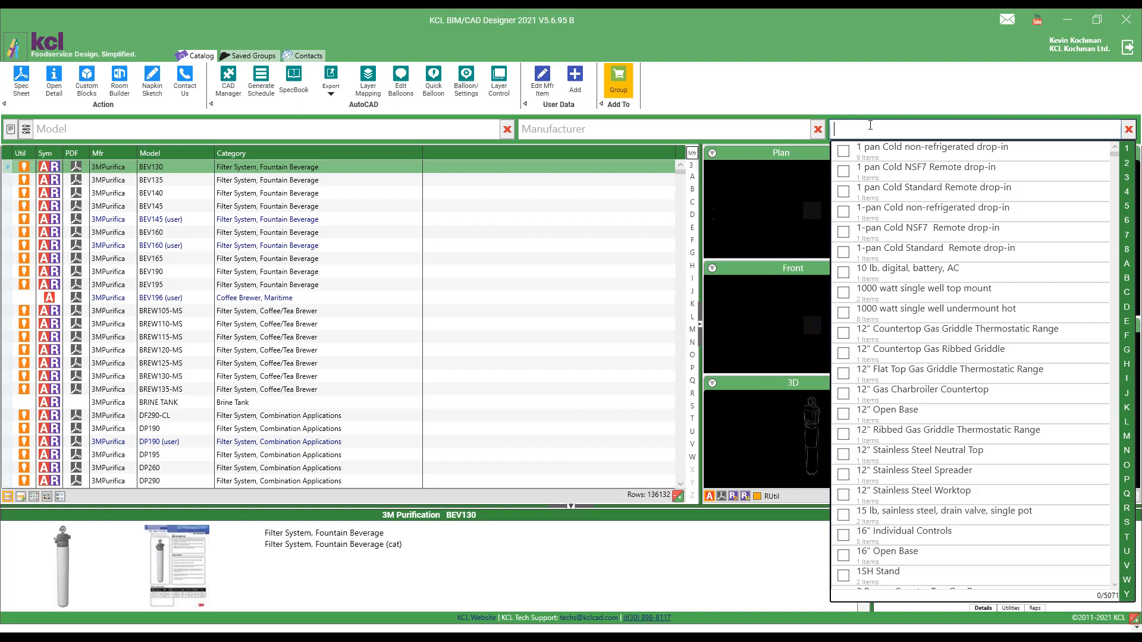
key(BackSpace)
text(k)
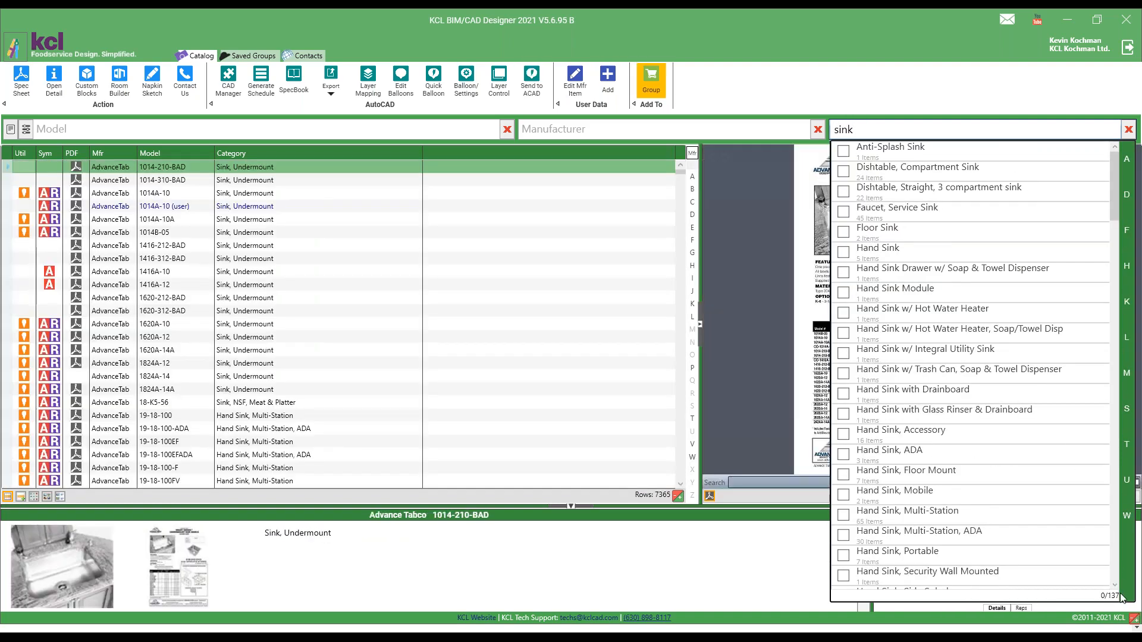
text( hand)
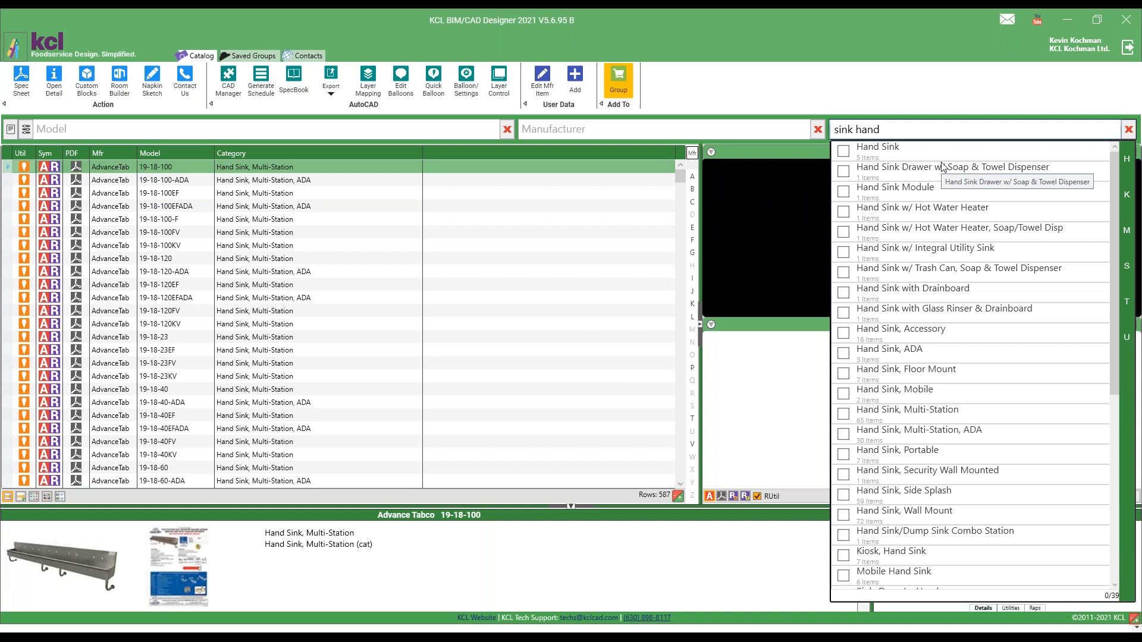
text(fl)
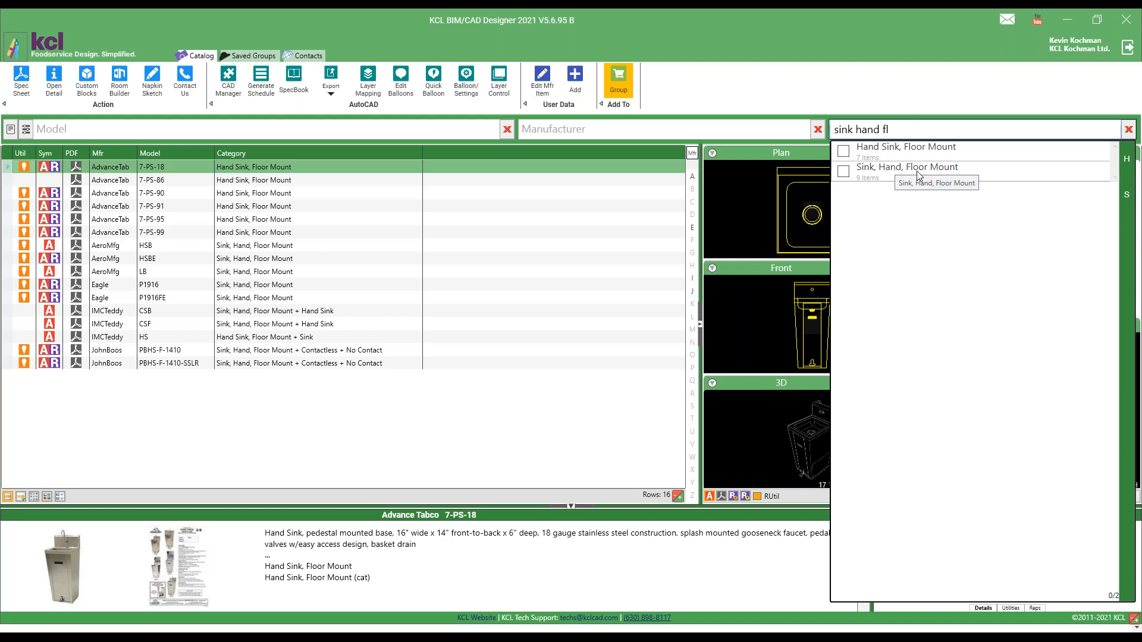
Step: Check which manufacturers offer equipment in the floor-mount hand sink categories
key(ctrl+shift+Left)
key(ctrl+shift+Left)
key(ctrl+shift+Left)
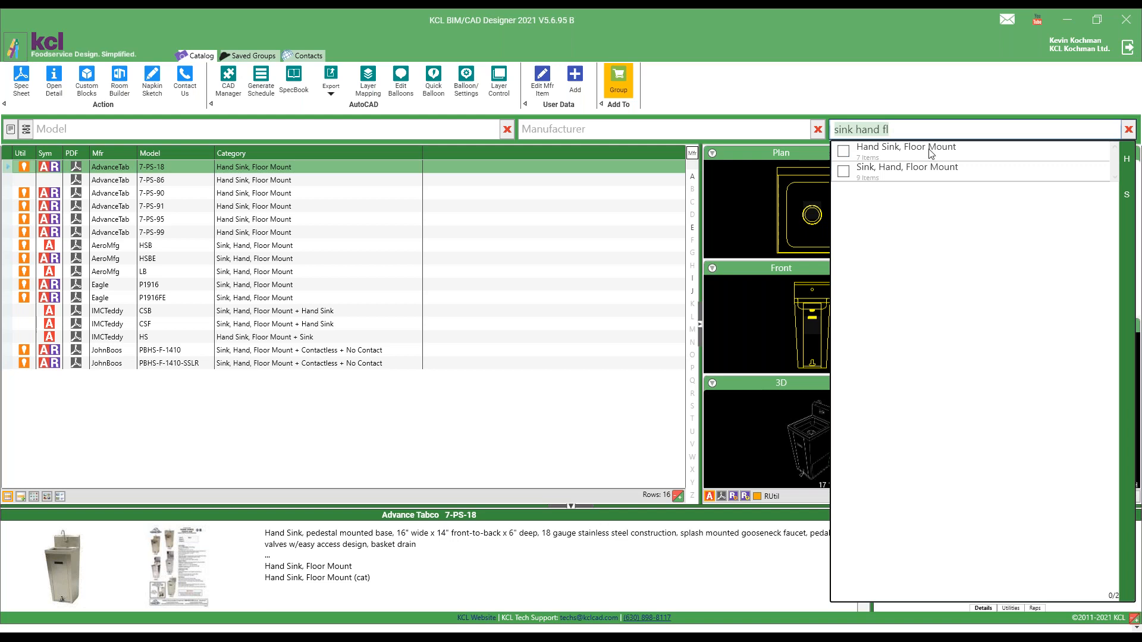
click(606, 130)
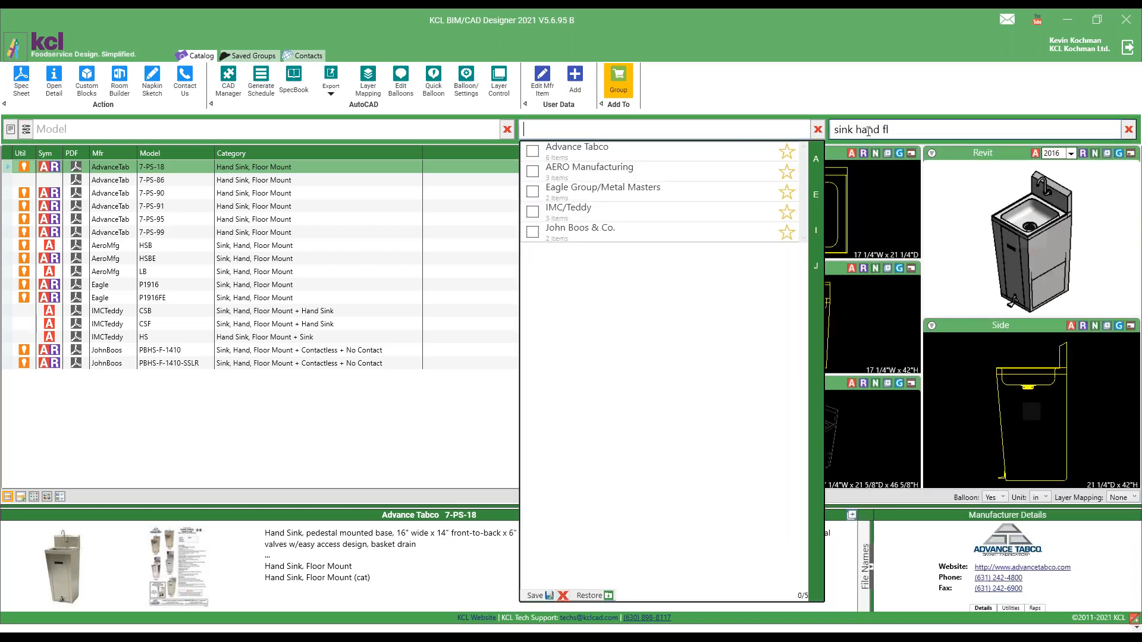
Step: Replace the category search with "refrigerator"
click(918, 130)
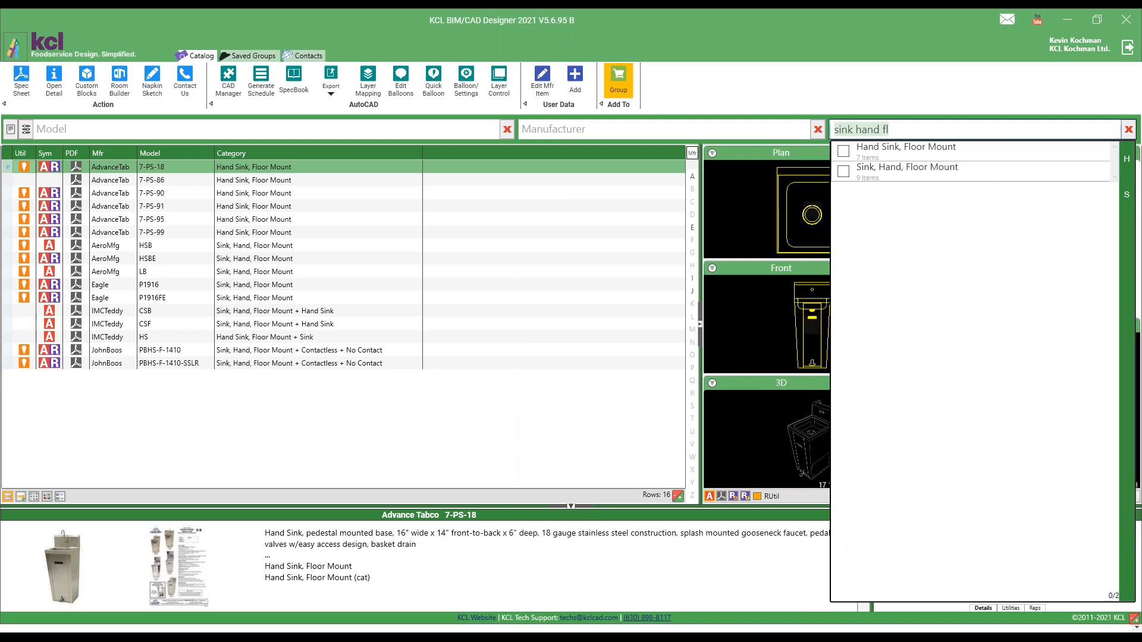
key(ctrl+a)
text(refriger)
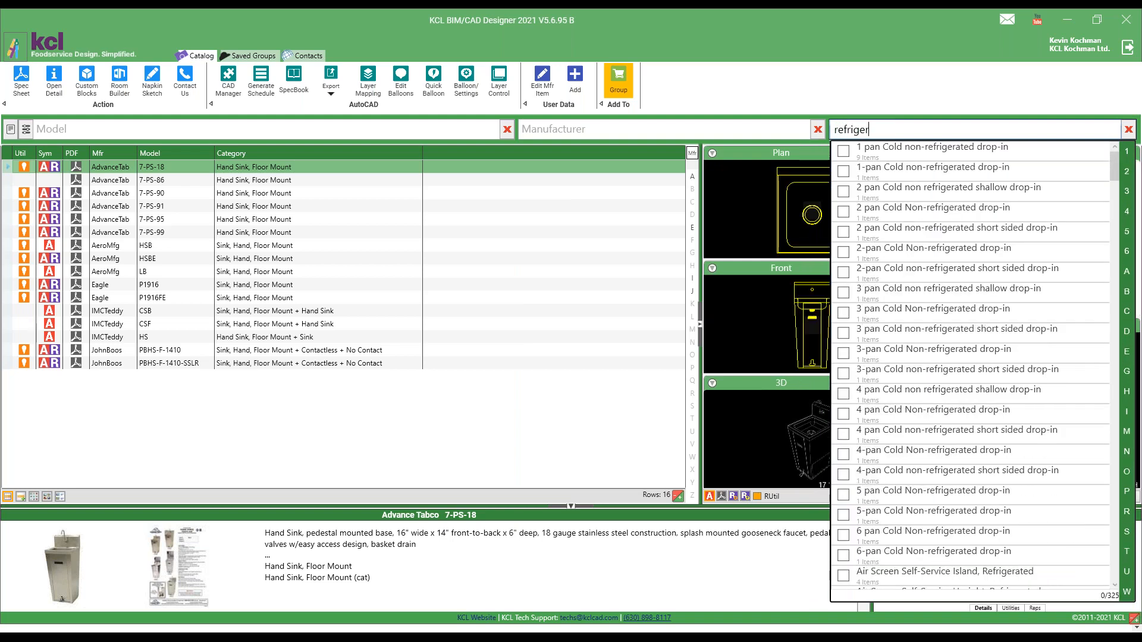
text(ator)
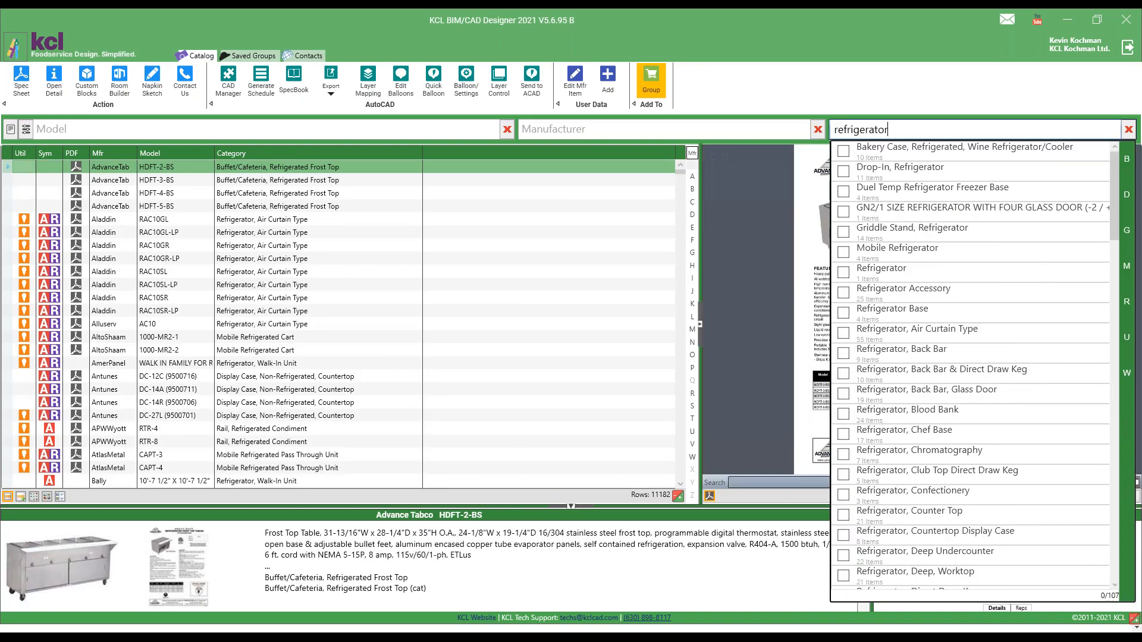
Step: Browse the manufacturers that offer refrigerators, and narrow the category search to "refrigerator reach"
click(551, 129)
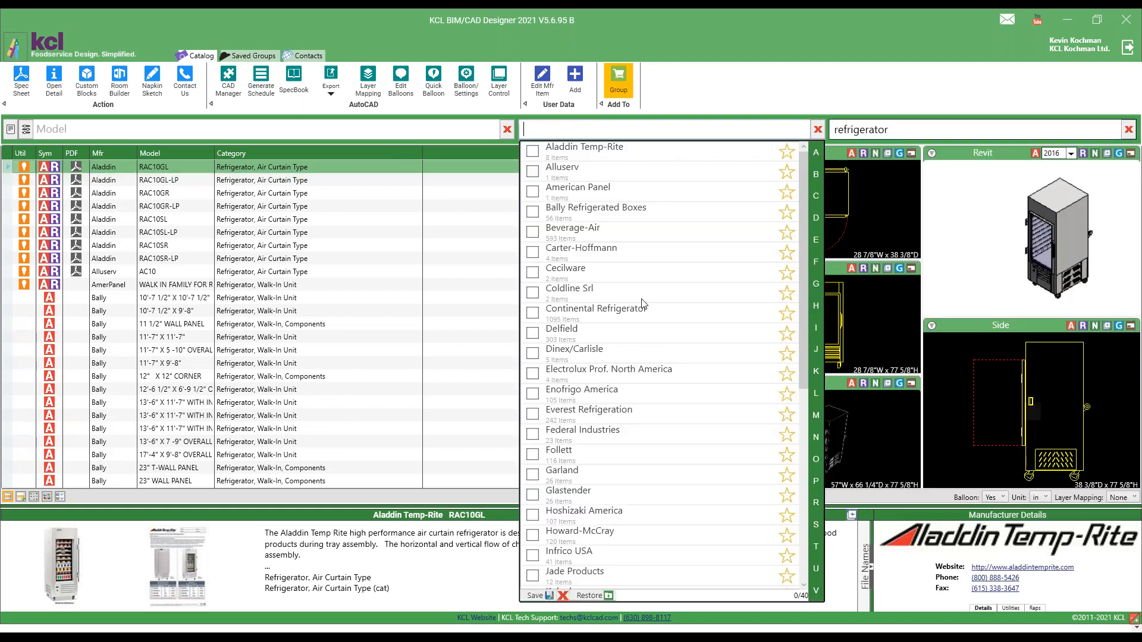
scroll(643, 303, down, 6)
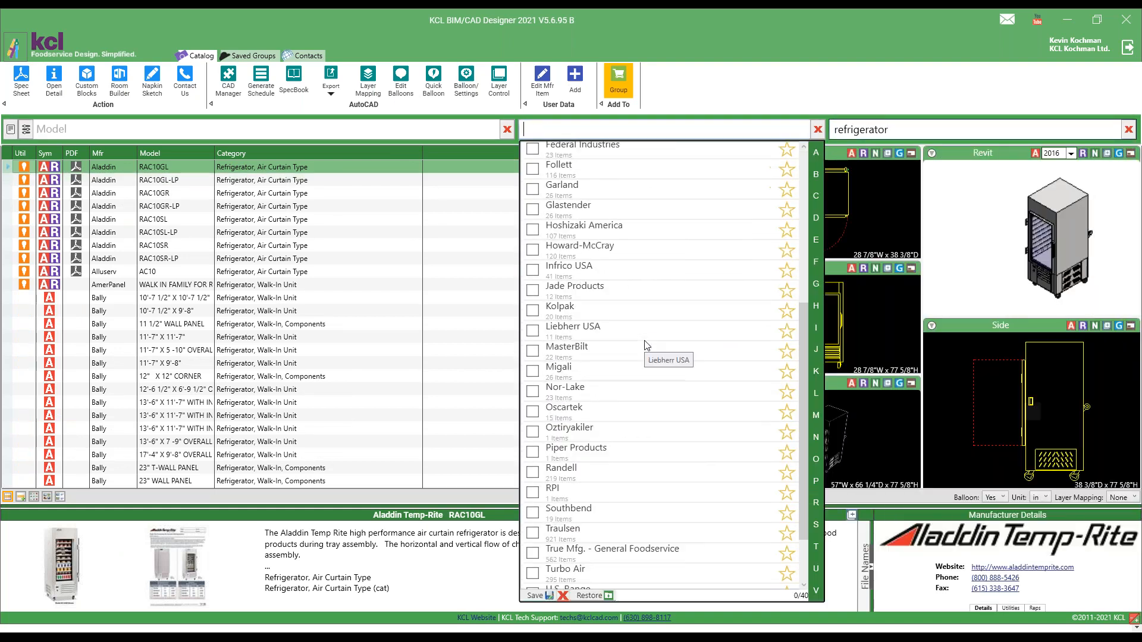
scroll(647, 351, up, 6)
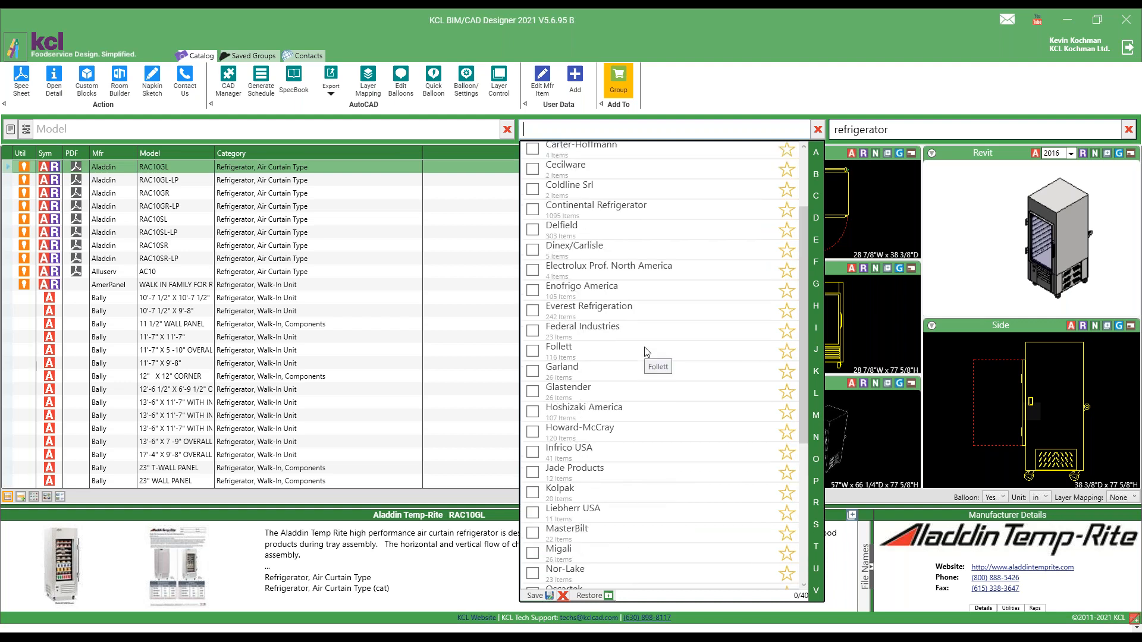
click(919, 129)
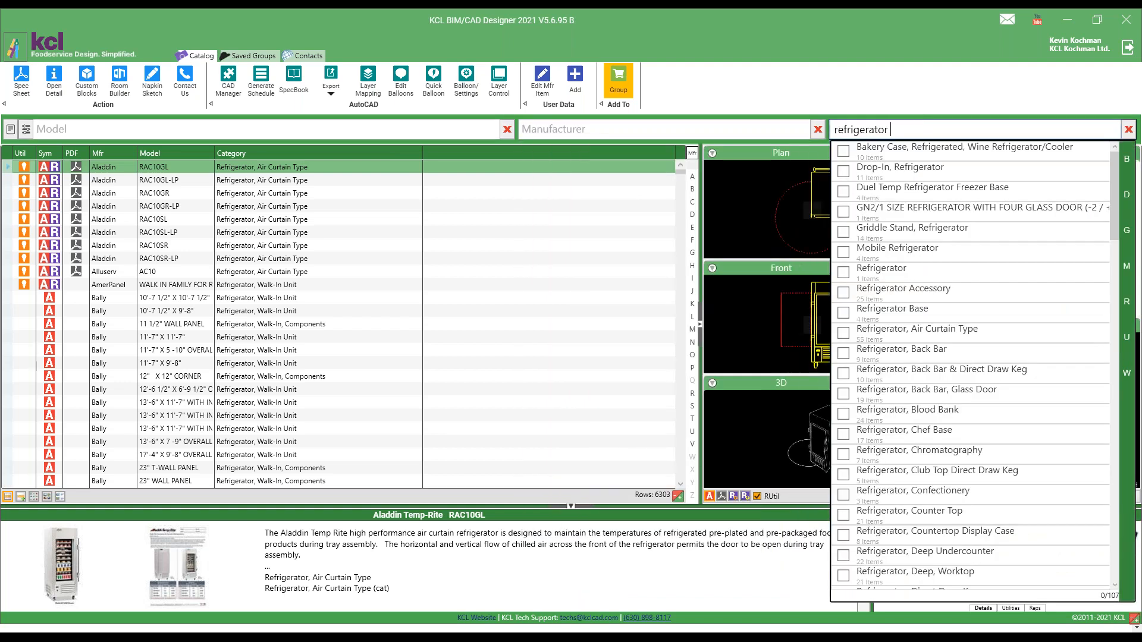
text(reach)
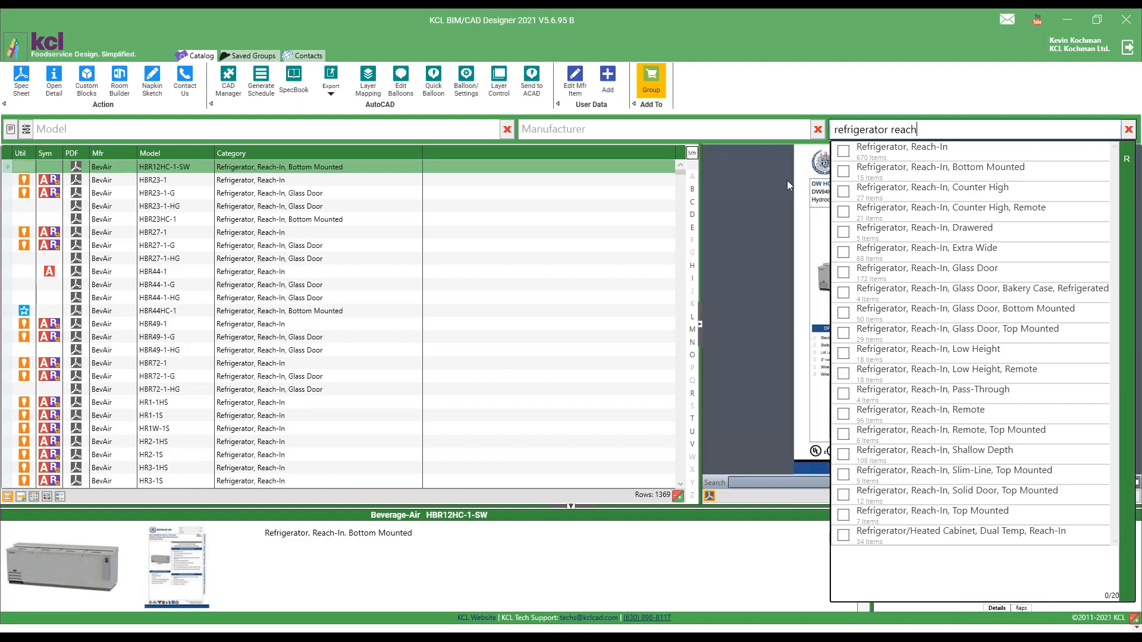
Step: Narrow the reach-in refrigerator search to the manufacturer Beverage-Air, and check its matching categories and its full category list
click(583, 132)
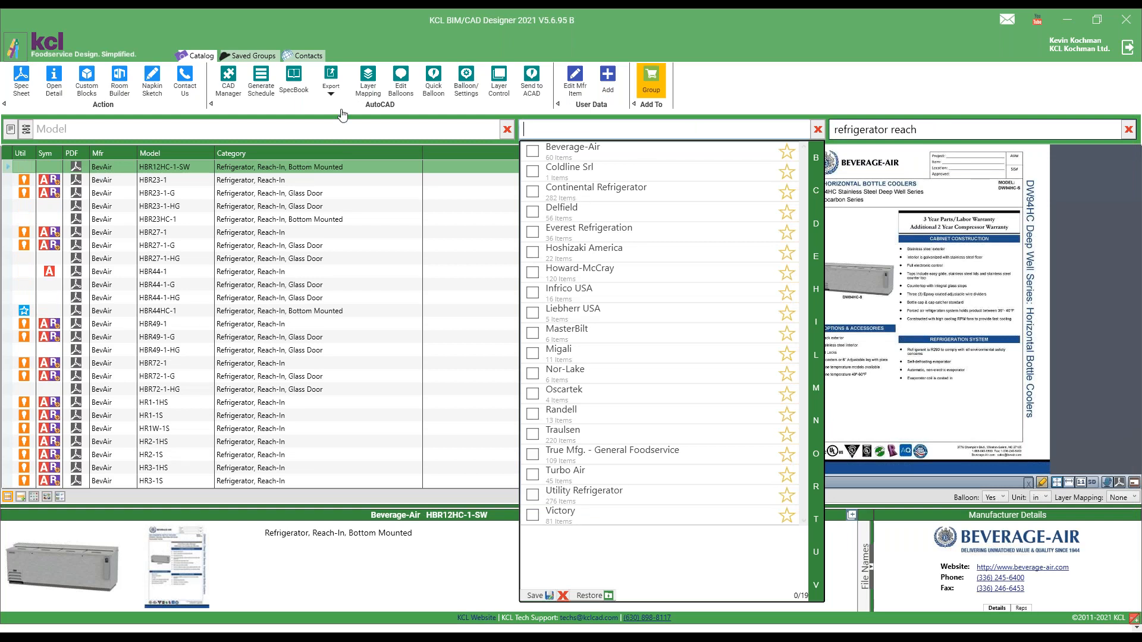
click(560, 153)
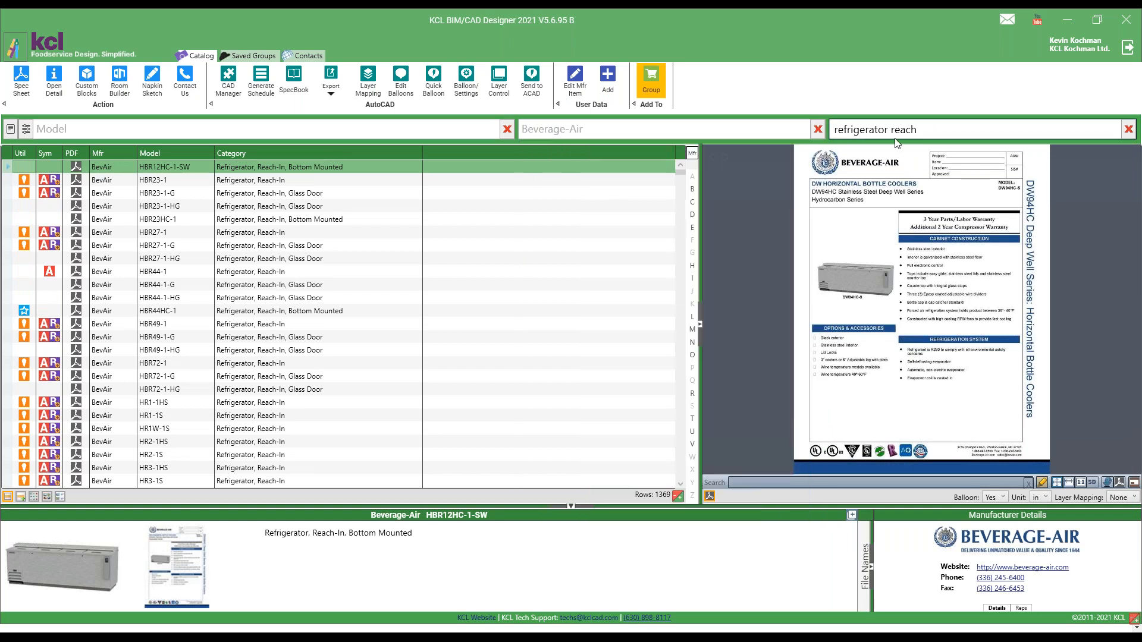
click(1053, 128)
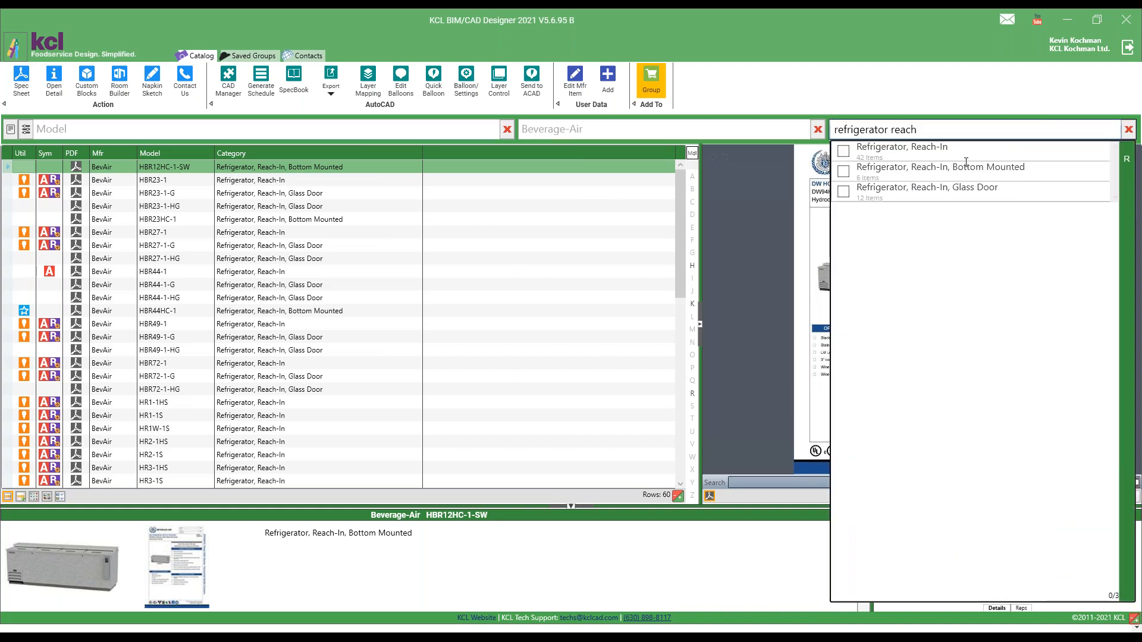
click(1129, 129)
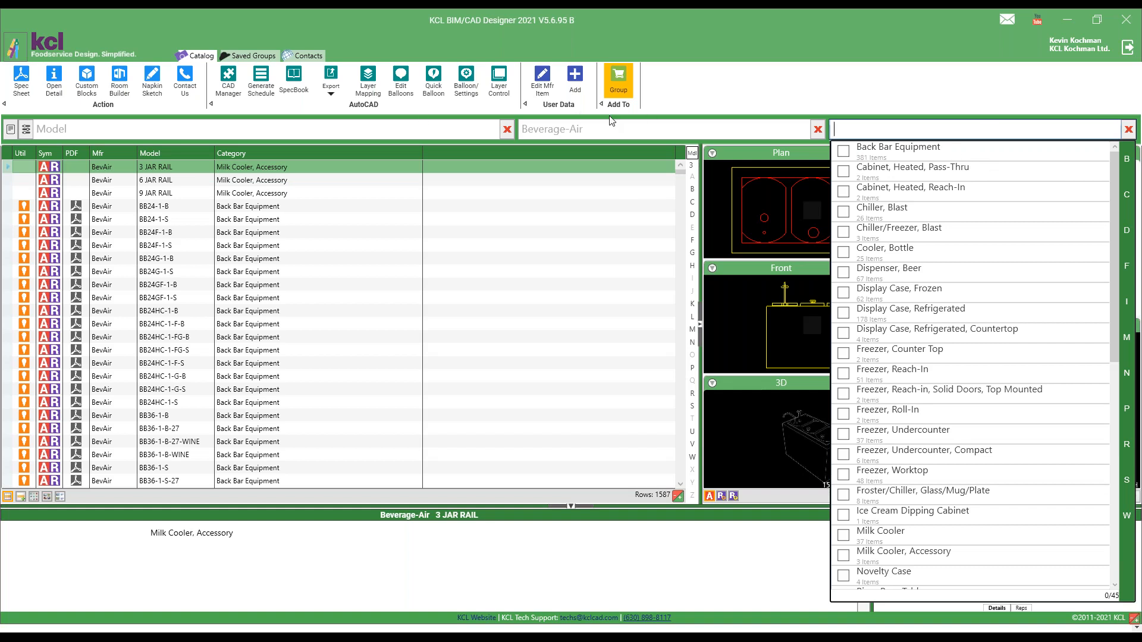
Step: Clear the filters, search the catalog for model "ws1224", and check which manufacturers offer it
click(507, 130)
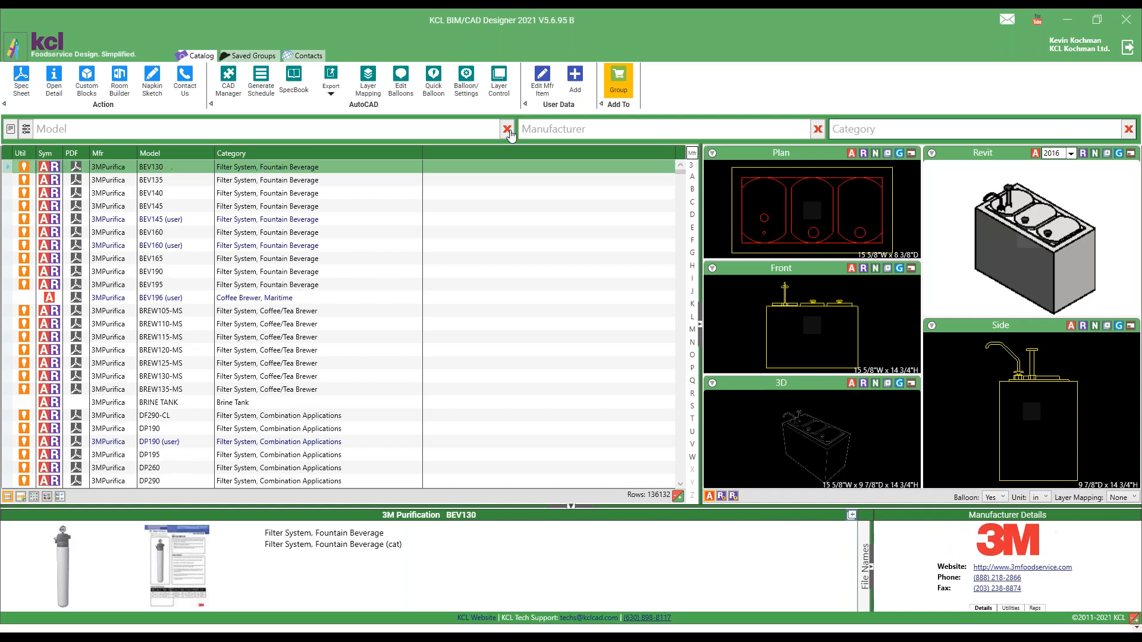
click(371, 126)
text(ws1224)
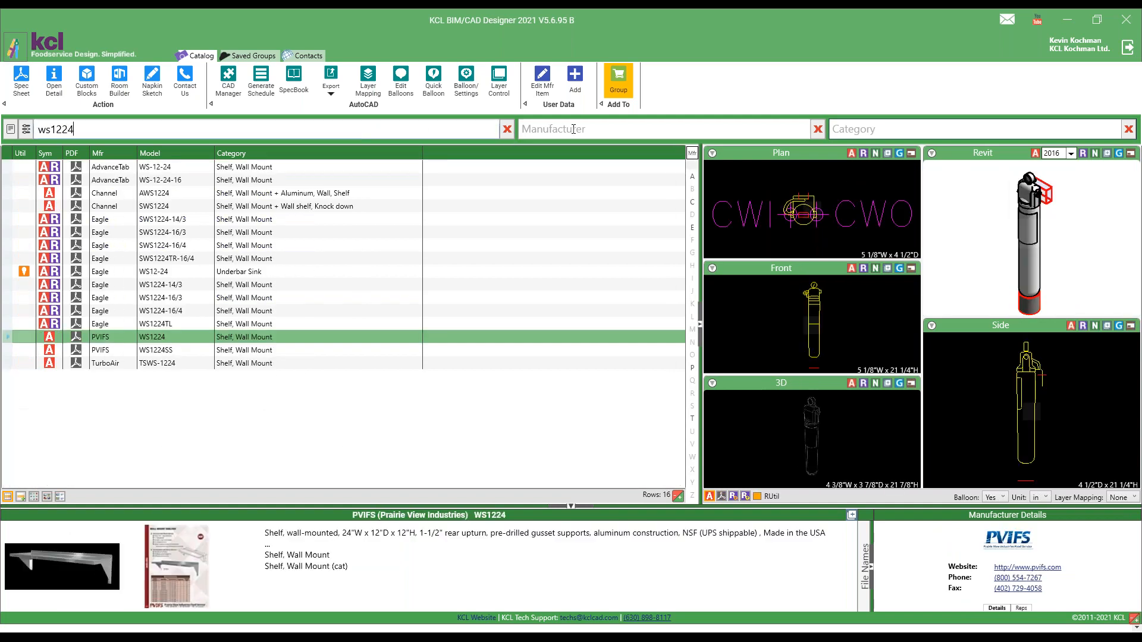
key(Tab)
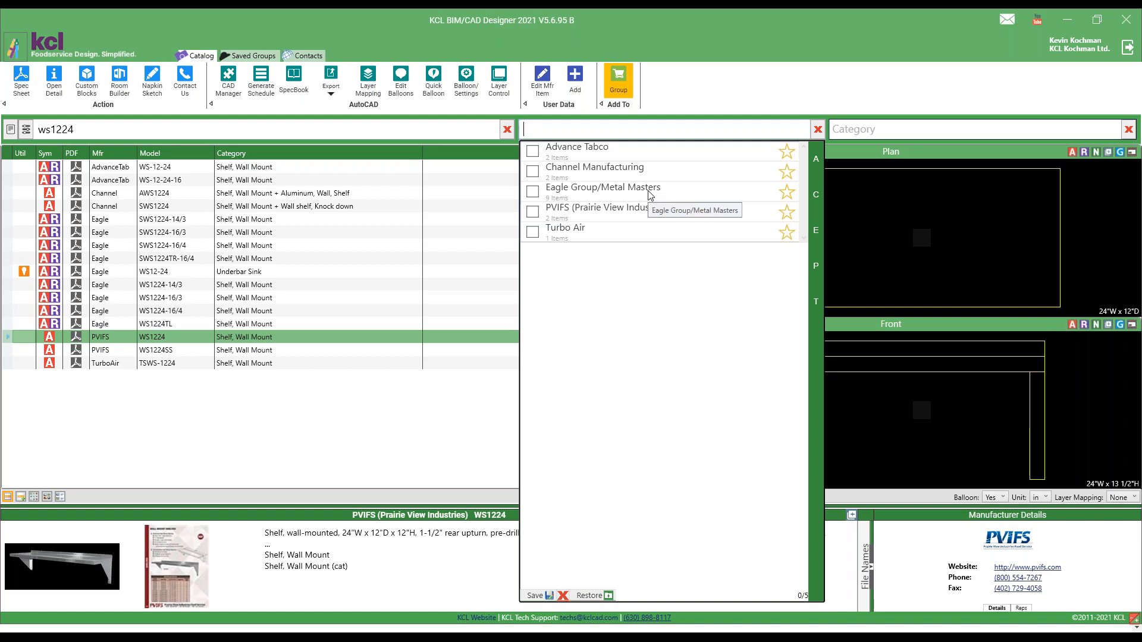
Step: Replace the model search with a category search for "tortil"
click(818, 130)
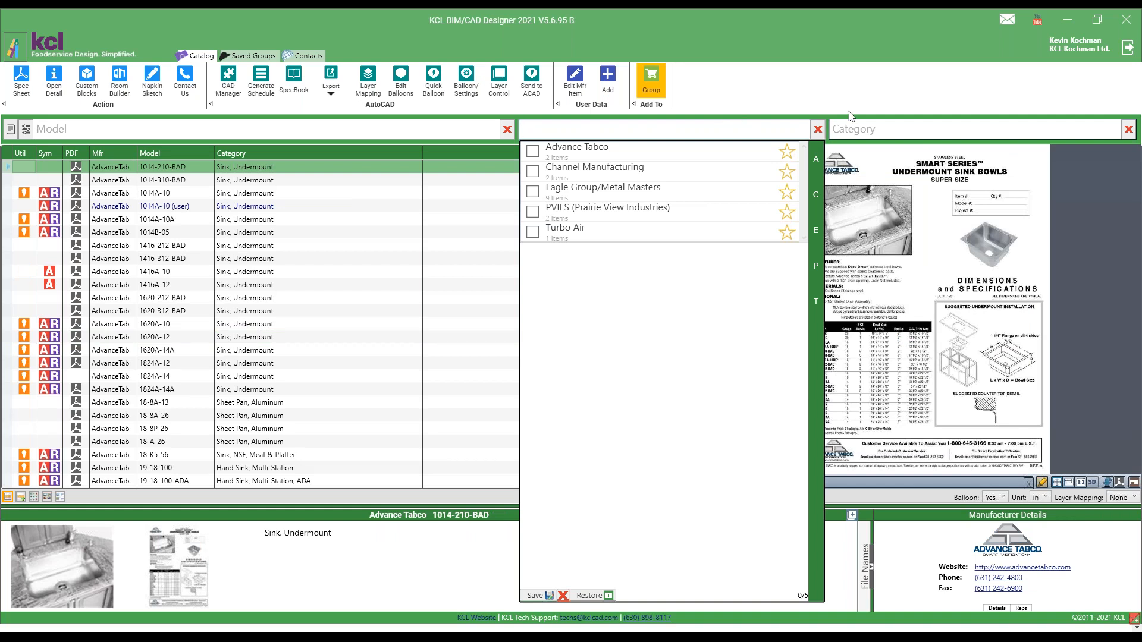
click(866, 131)
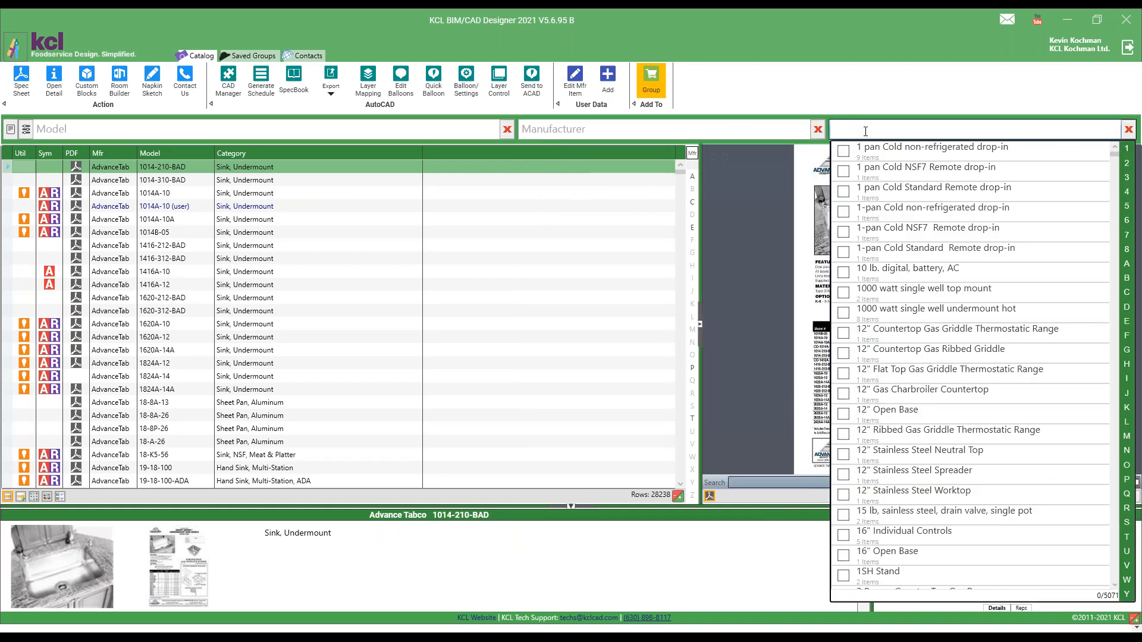
text(tori)
key(BackSpace)
text(t)
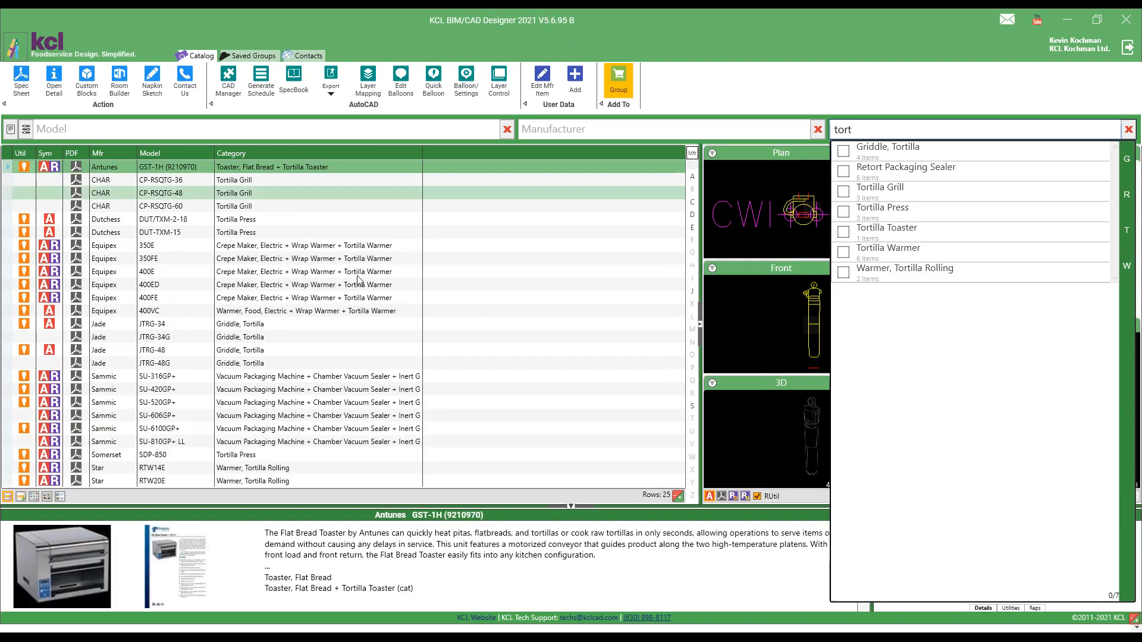
text(il)
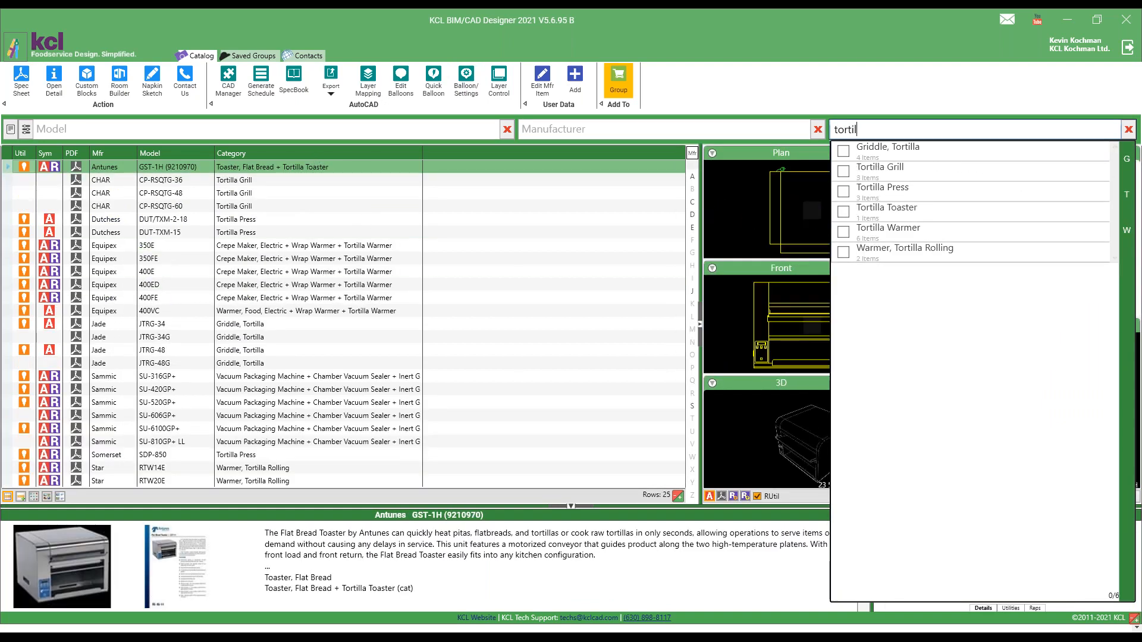
Step: Load the plan view of the Equipex 350E crepe maker into AutoCAD, placing it unrotated beside the existing equipment with its balloon below
click(250, 248)
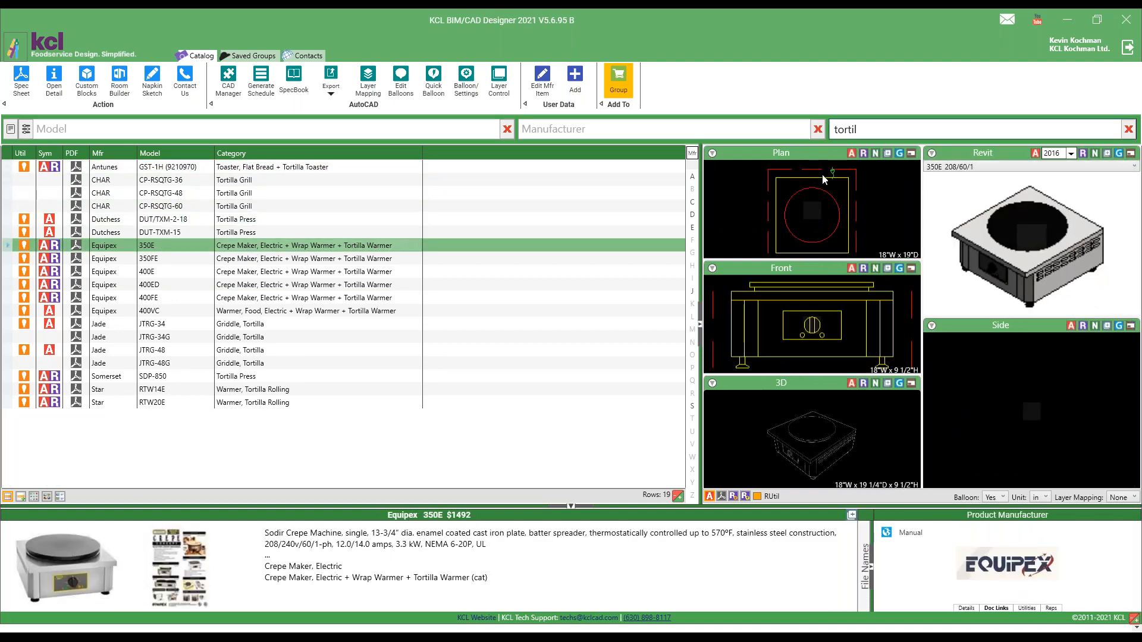
click(853, 156)
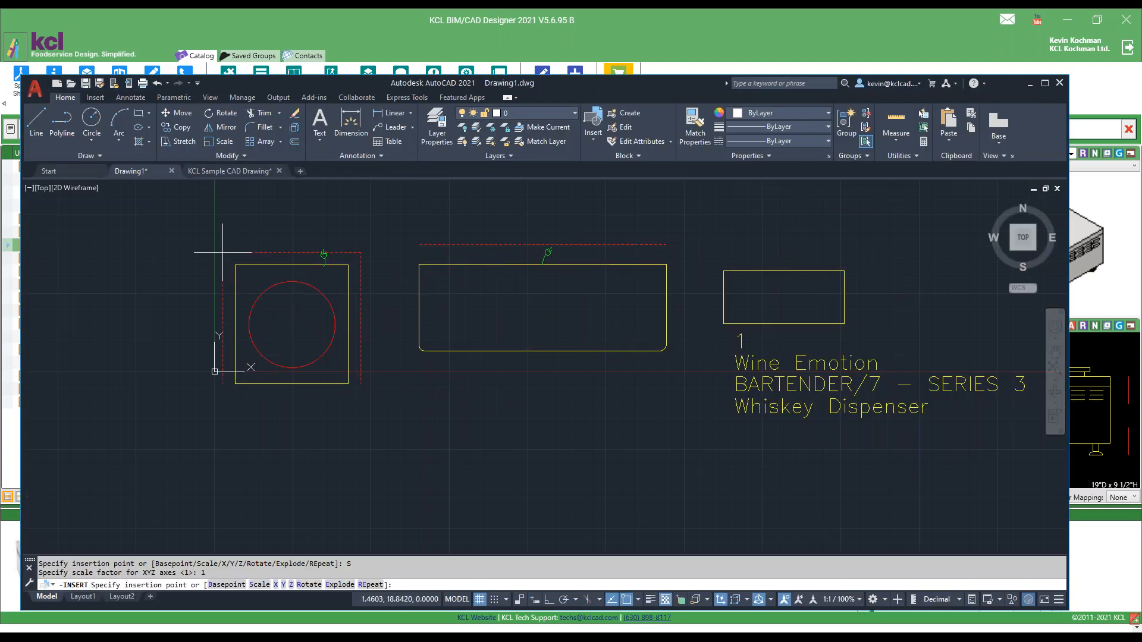
click(264, 374)
key(Return)
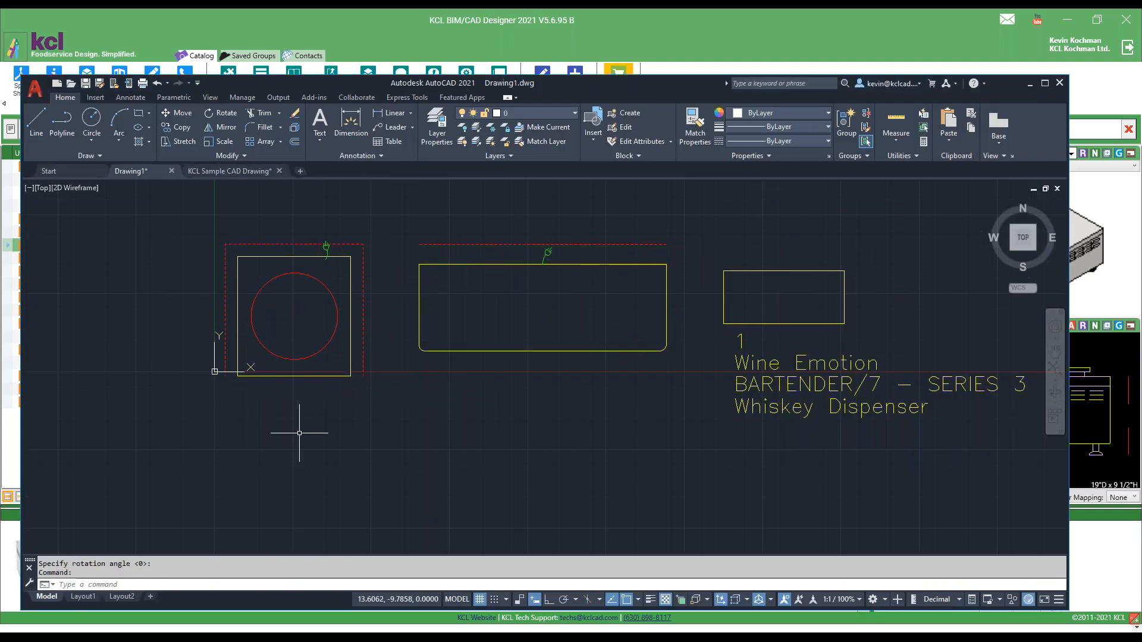
click(141, 423)
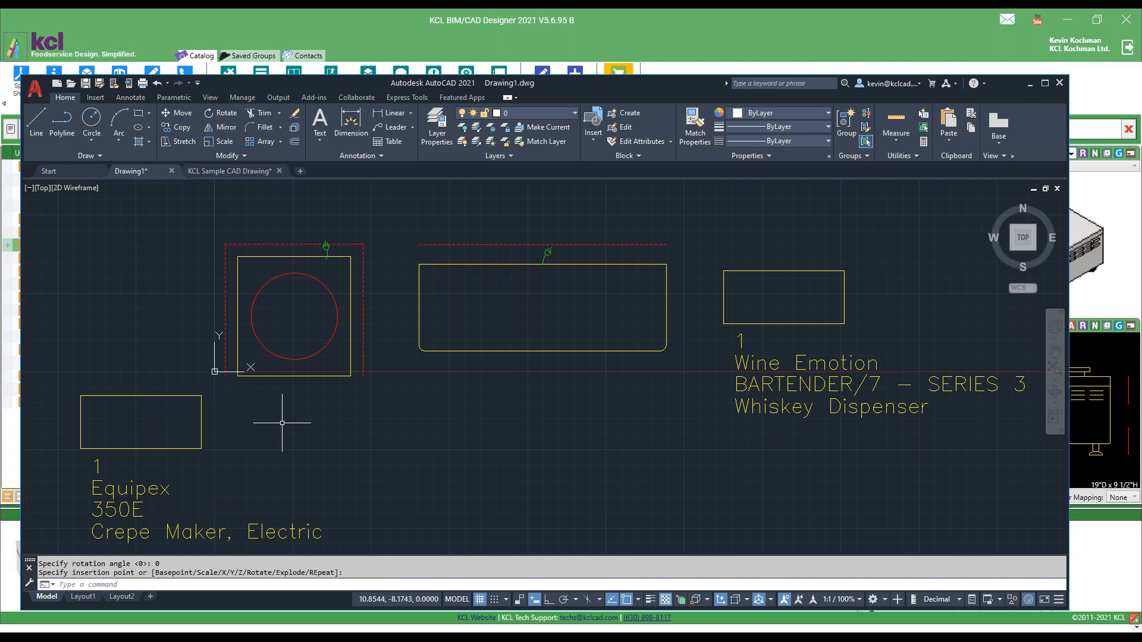
Step: Return to KCL, choose the 350E_240/60/1 type, and load and place it once in Revit's Level 1 floor plan
click(848, 31)
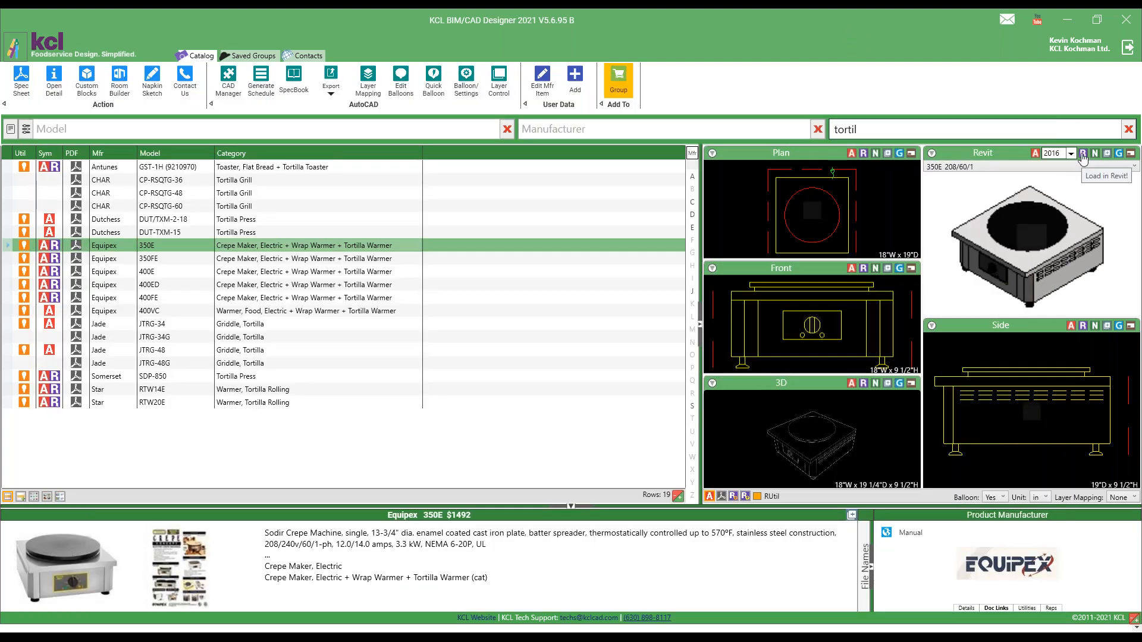
click(1078, 167)
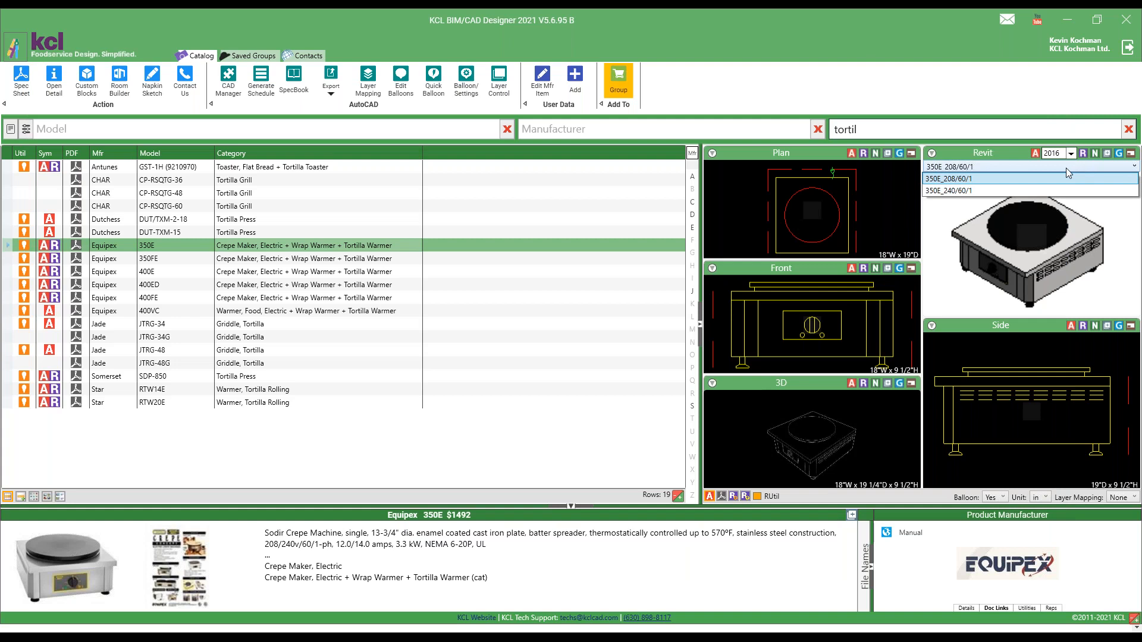
click(963, 191)
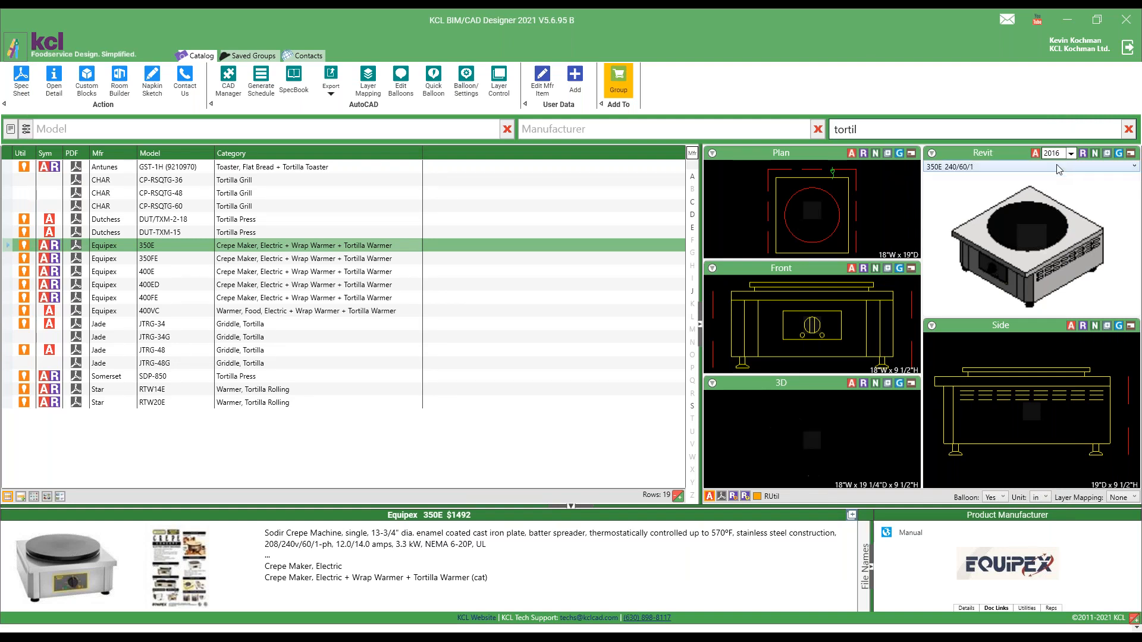
click(1083, 154)
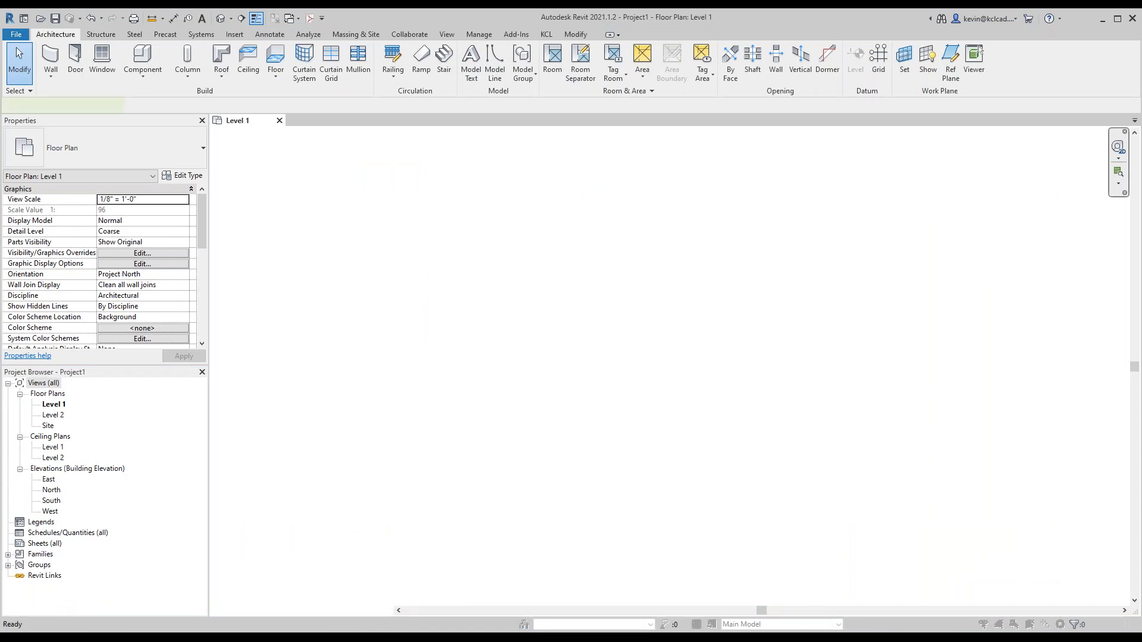
click(409, 235)
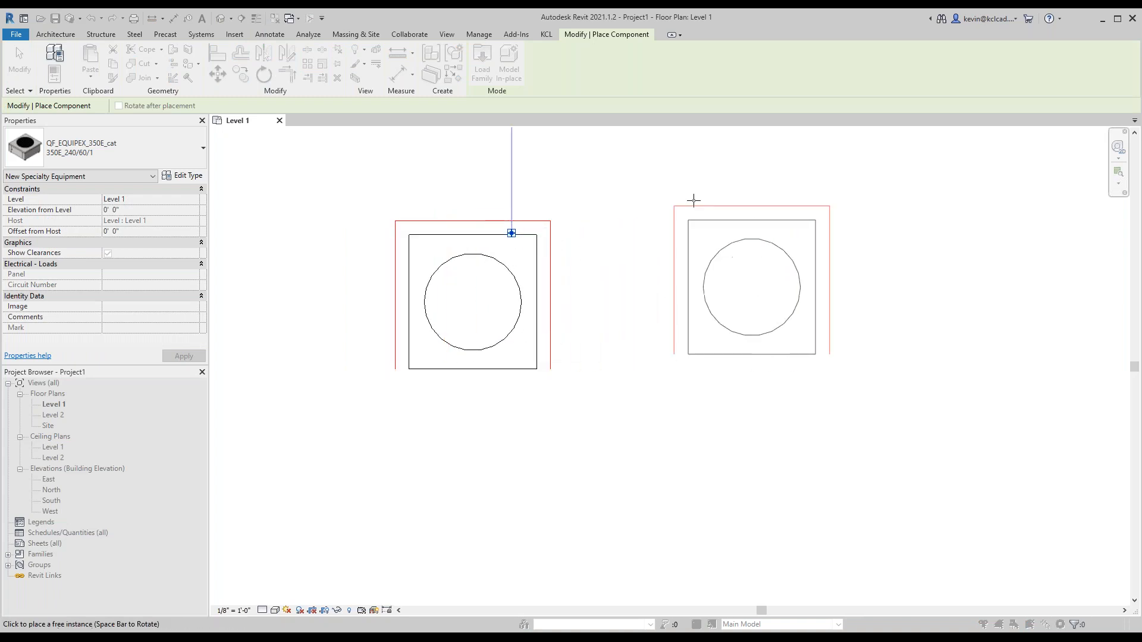
key(Escape)
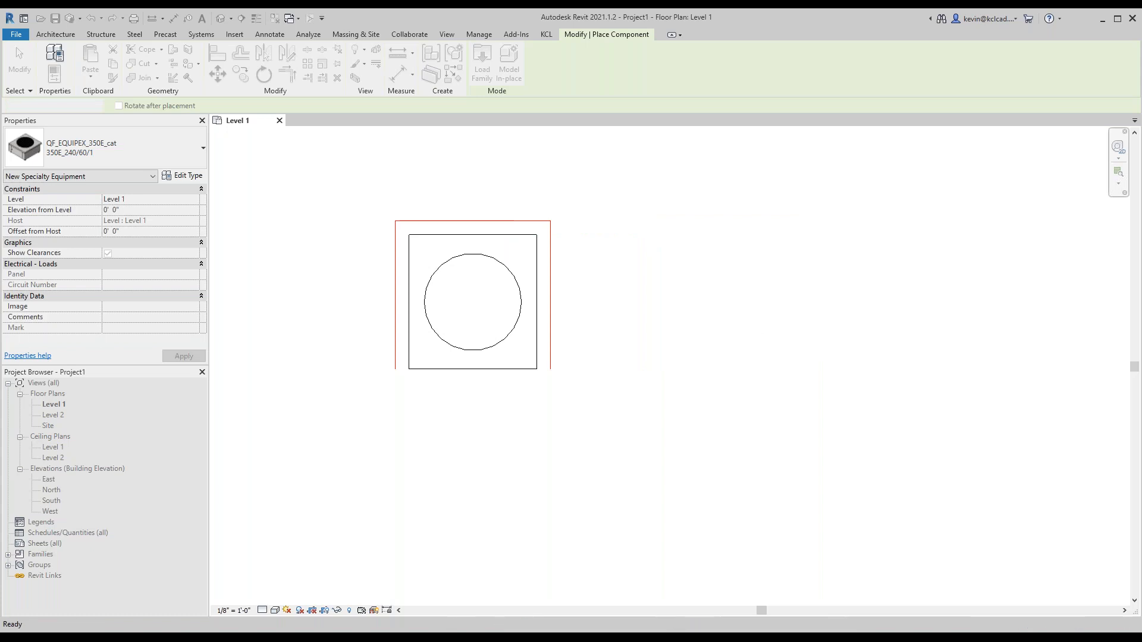
key(Escape)
Step: Inspect the type properties of the placed Equipex 350E, including its electrical parameters
click(522, 238)
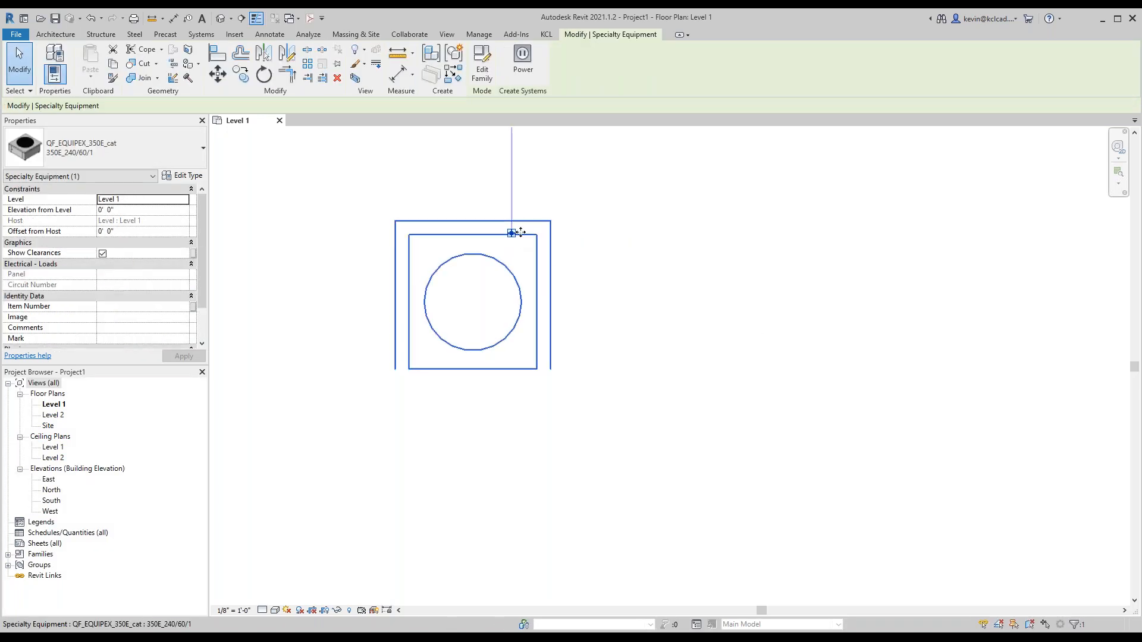
click(184, 176)
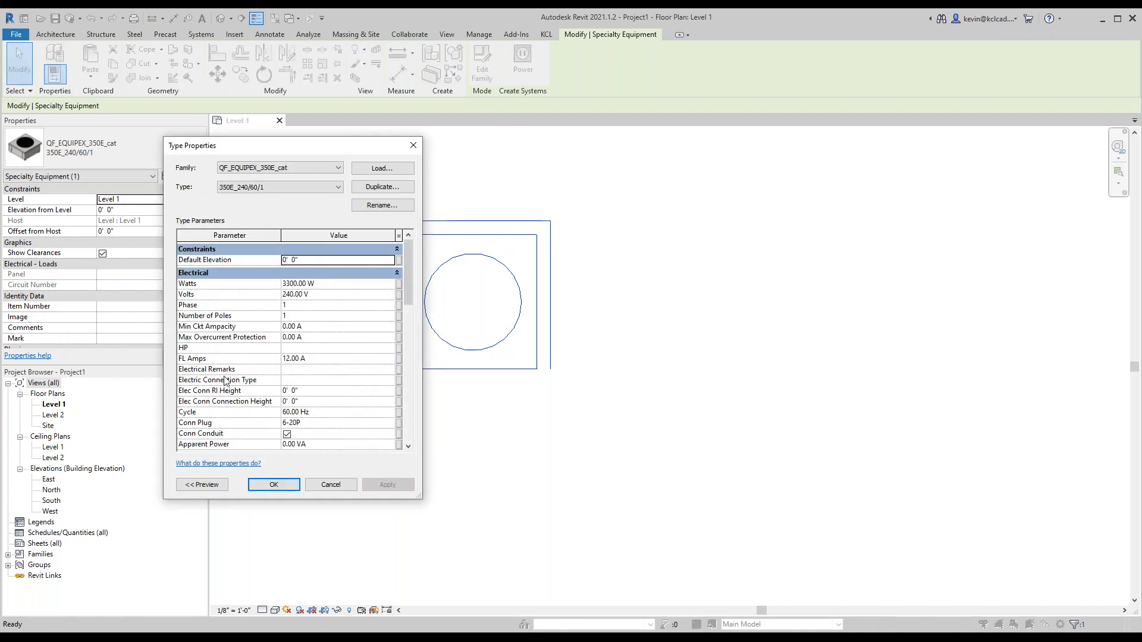
click(331, 484)
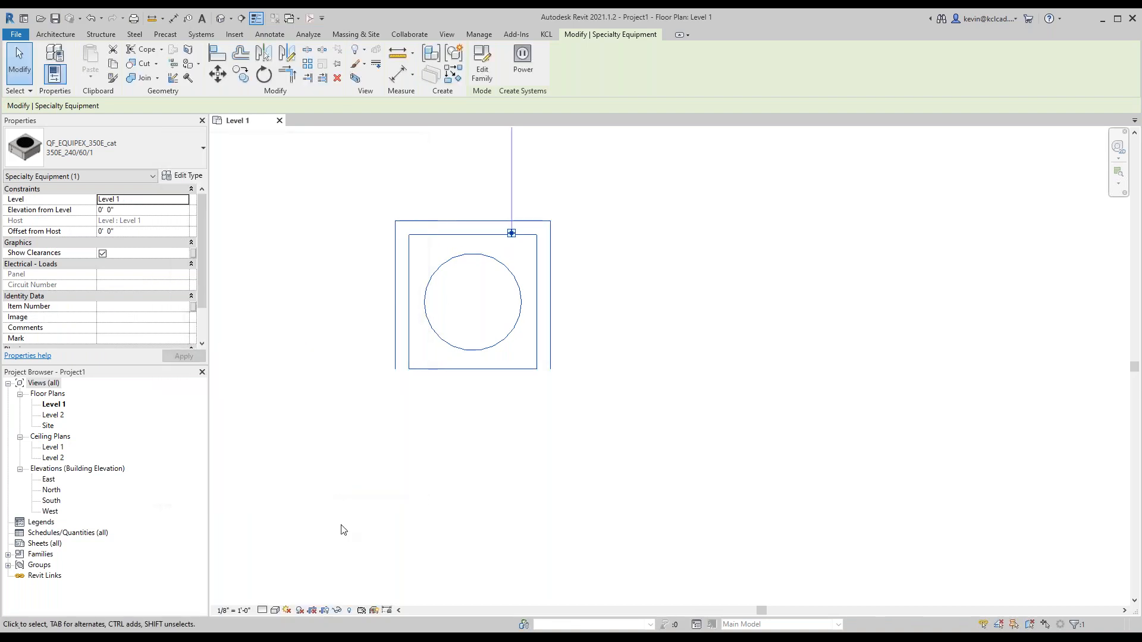
Step: Switch to AutoCAD and inspect the electrical data attribute in the Wine Emotion whiskey dispenser's balloon
key(alt+Tab)
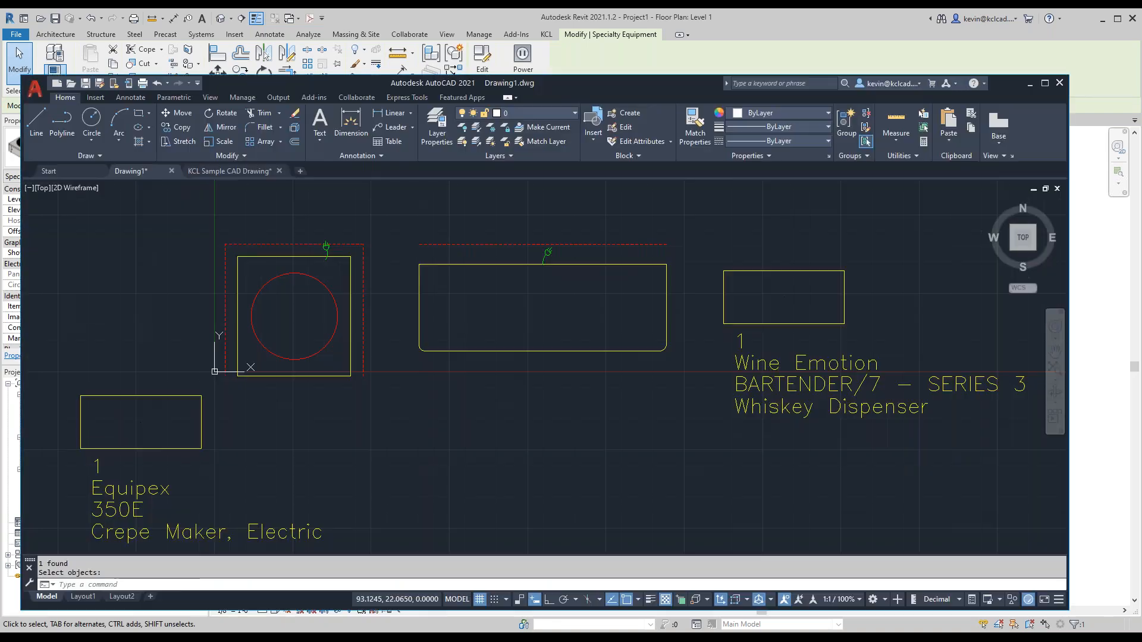
double_click(770, 323)
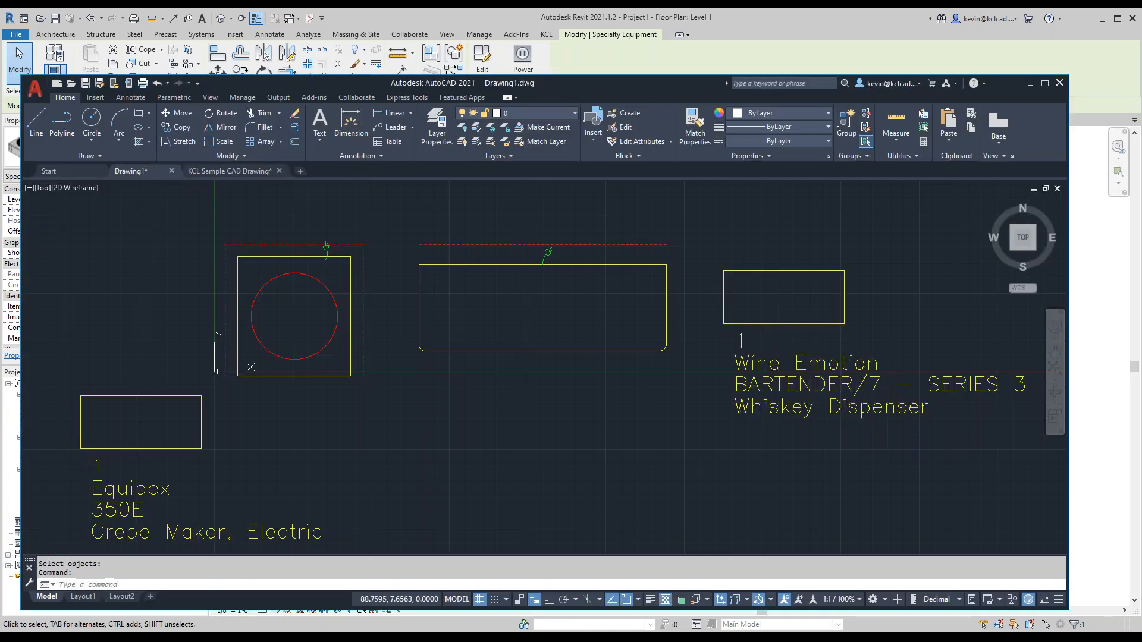
click(563, 474)
click(563, 474)
click(564, 474)
click(563, 474)
click(483, 461)
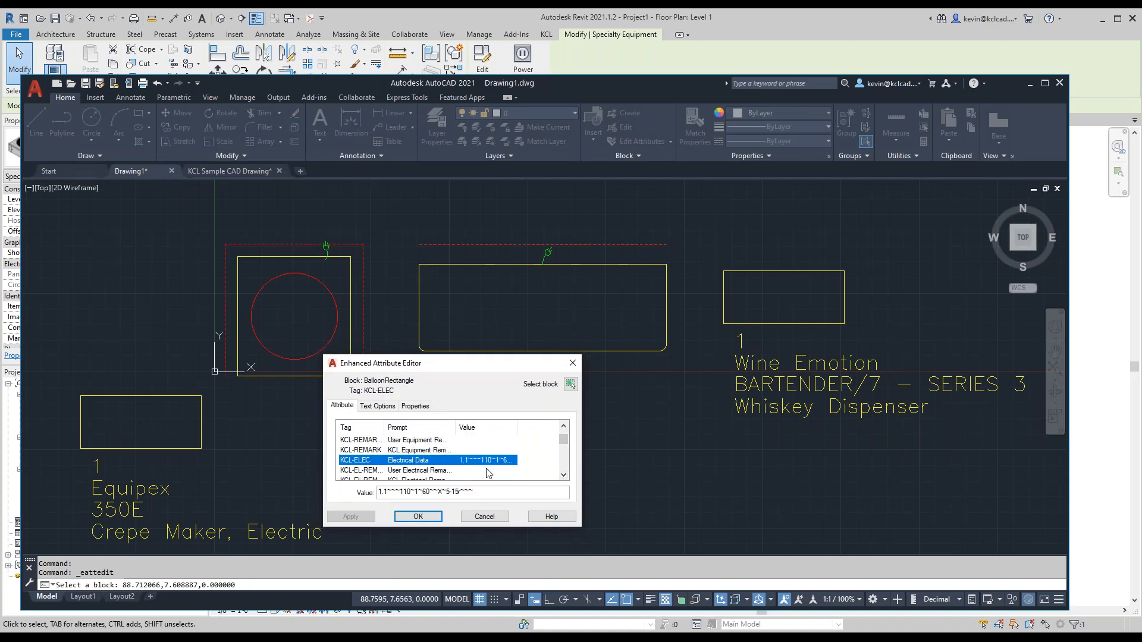
click(485, 517)
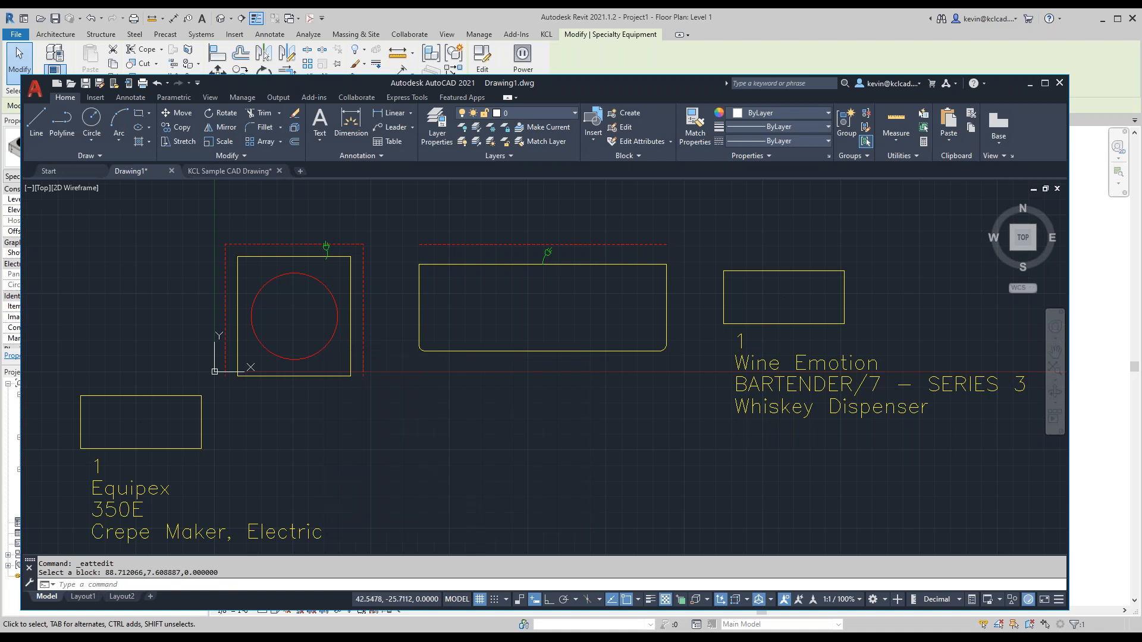
Step: Switch back to KCL, clear the category search, and search the catalog for model "a400"
key(alt+Tab)
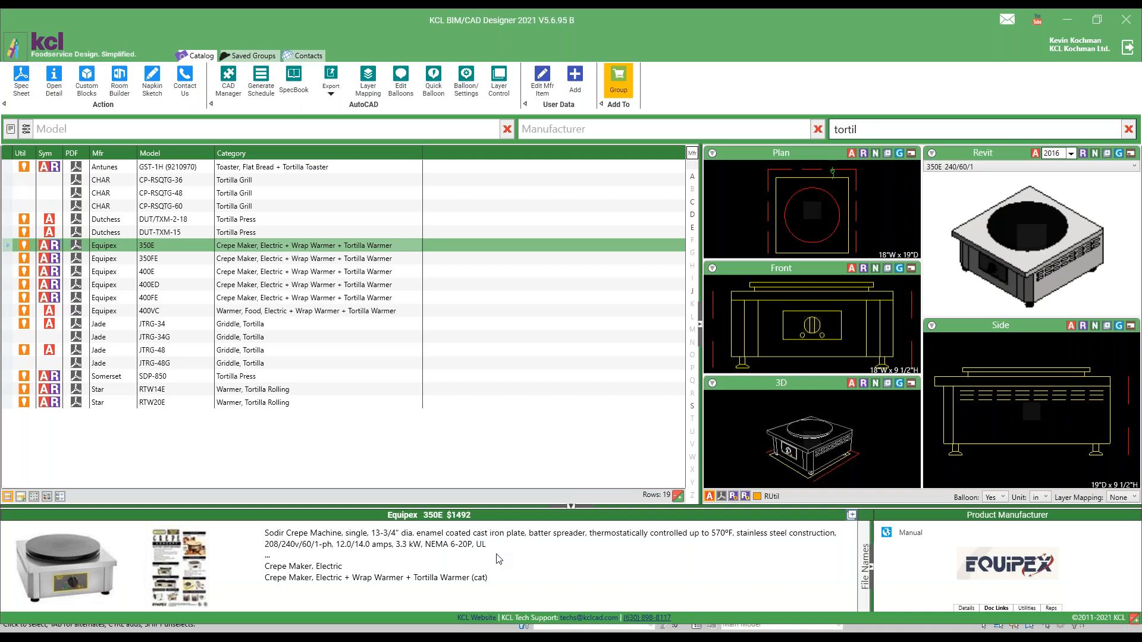
click(507, 129)
text(a400)
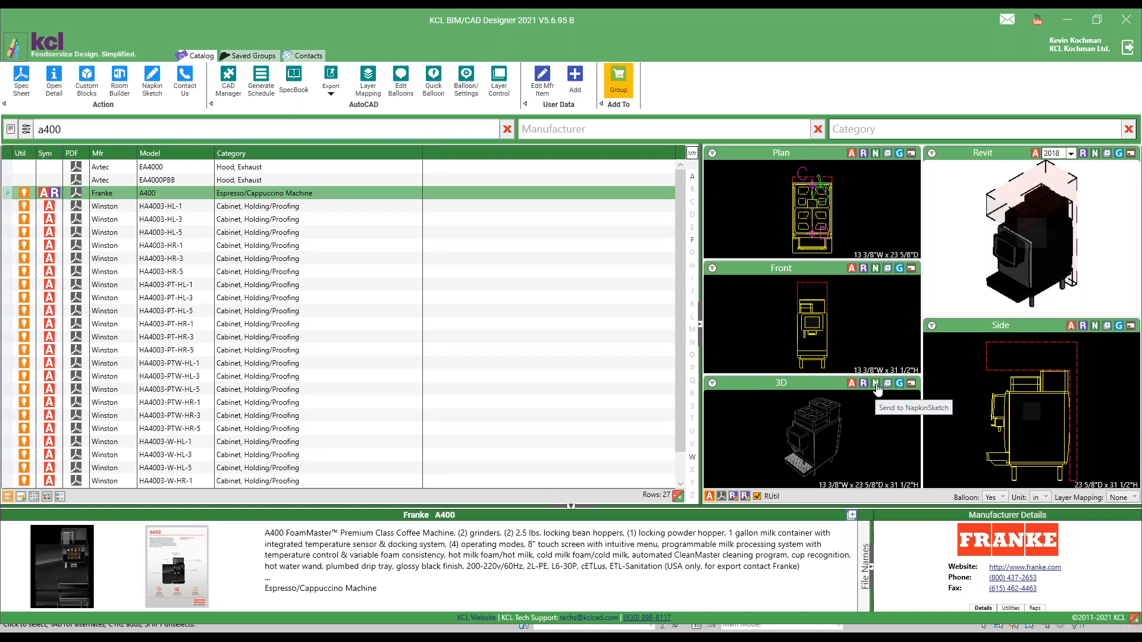
Step: Send the 3D view of the Franke A400 coffee machine to NapkinSketch and move it closer to its balloon rectangle
click(875, 384)
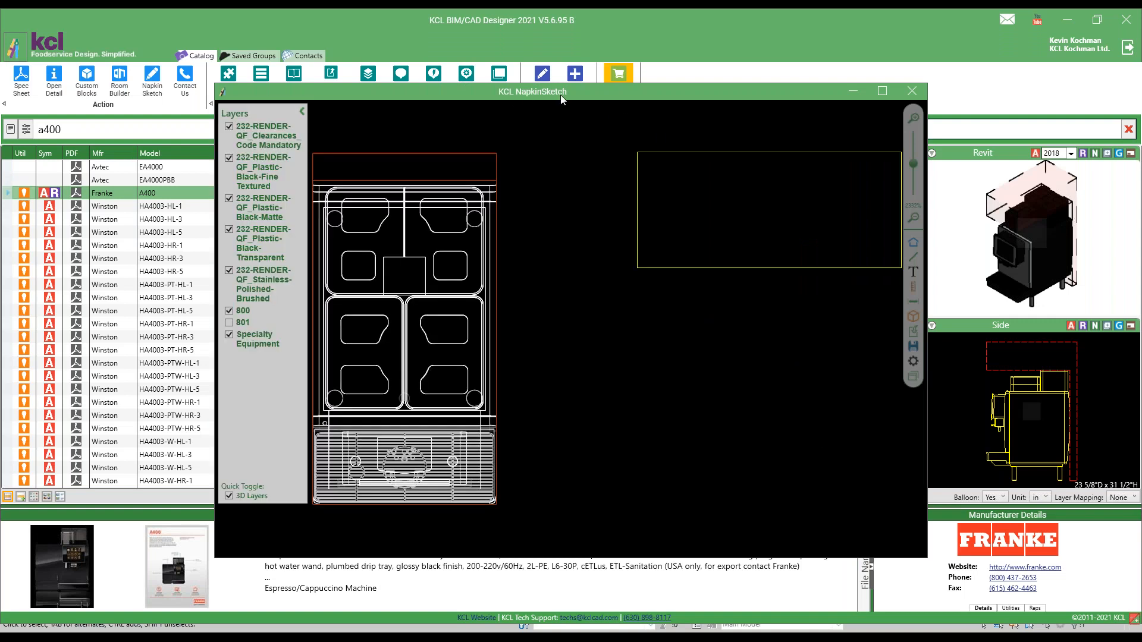
scroll(541, 311, down, 2)
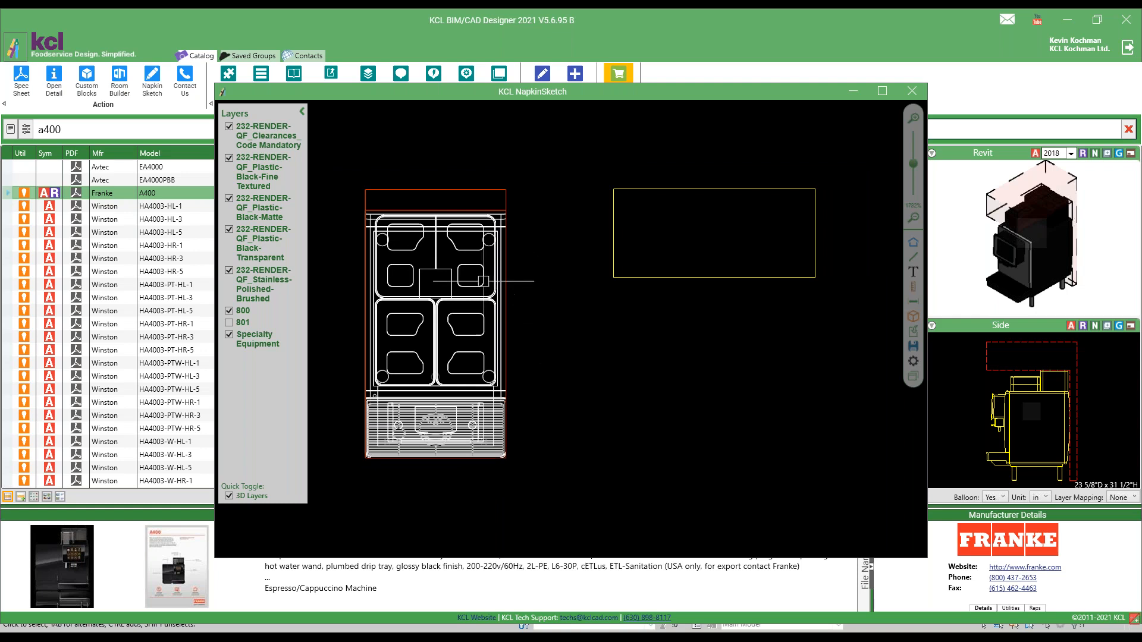
click(484, 296)
mouse_move(484, 297)
mouse_down()
mouse_move(547, 299)
mouse_move(537, 301)
mouse_up()
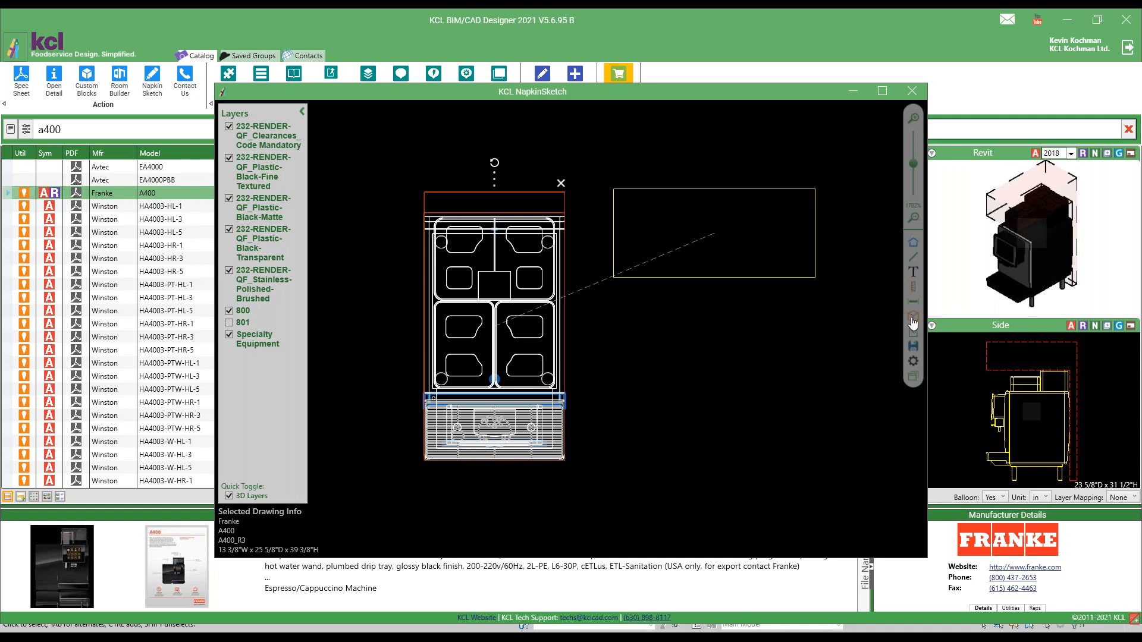
Step: View the sketched Franke A400 in NapkinSketch 3D and return to the 2D sketch
click(913, 321)
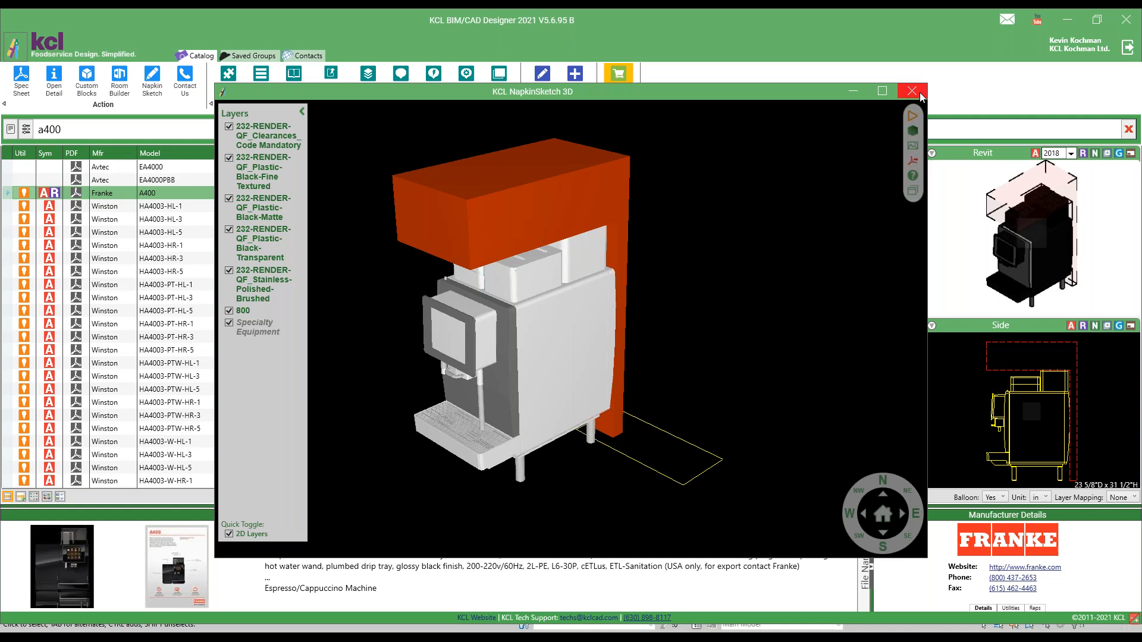
click(913, 131)
scroll(619, 364, down, 1)
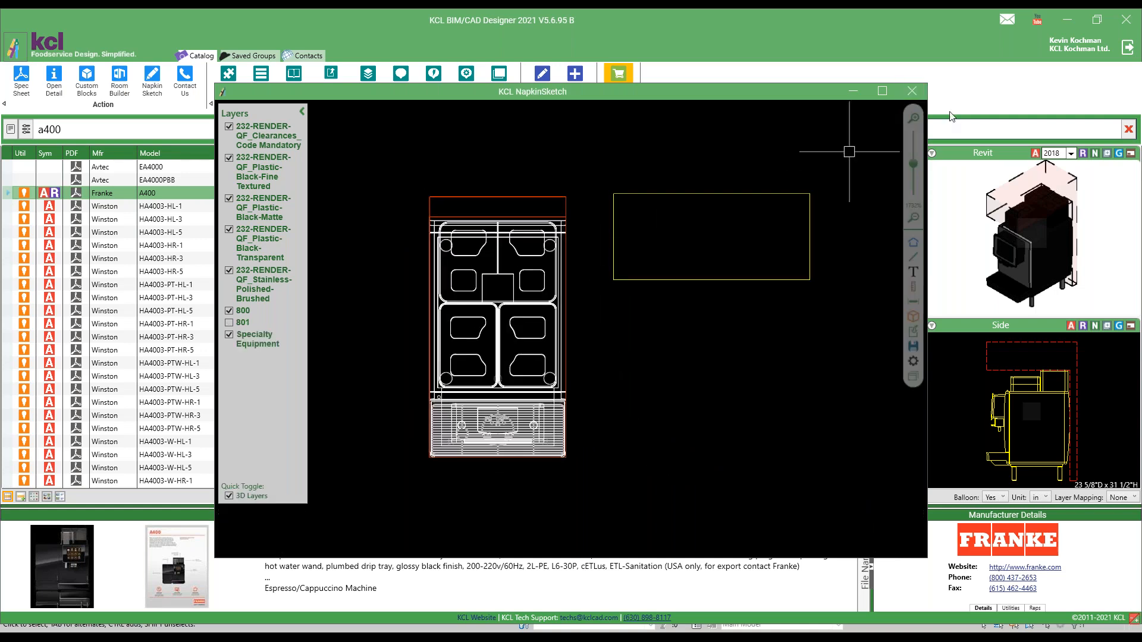
Step: Leave NapkinSketch and examine the Franke A400's plan drawing up close in the full-screen drawing viewer
click(913, 91)
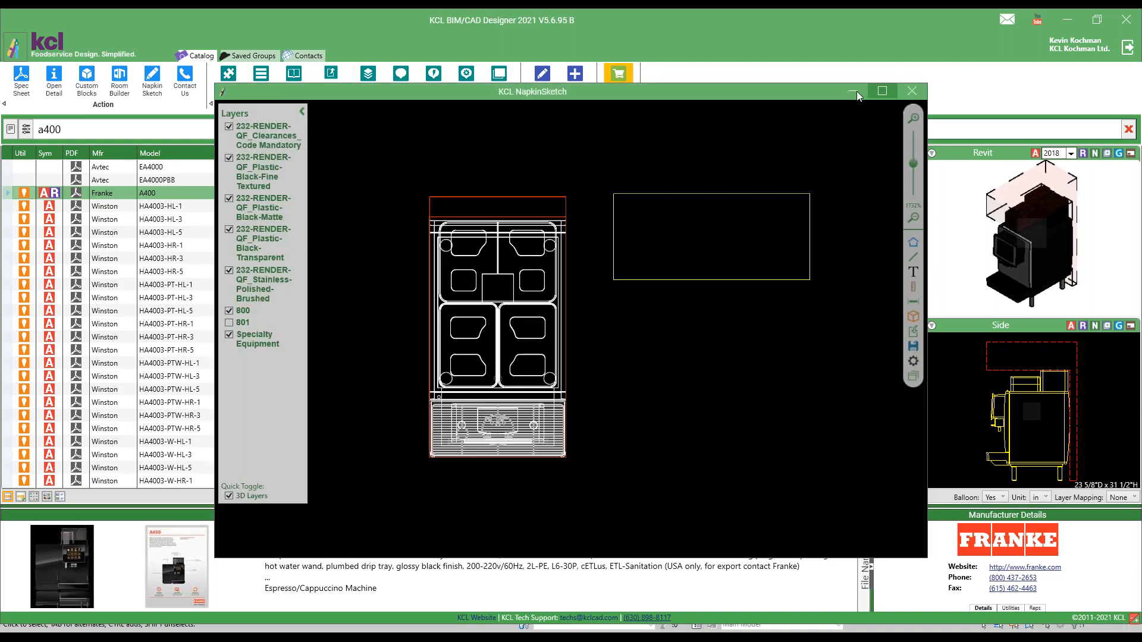
click(852, 93)
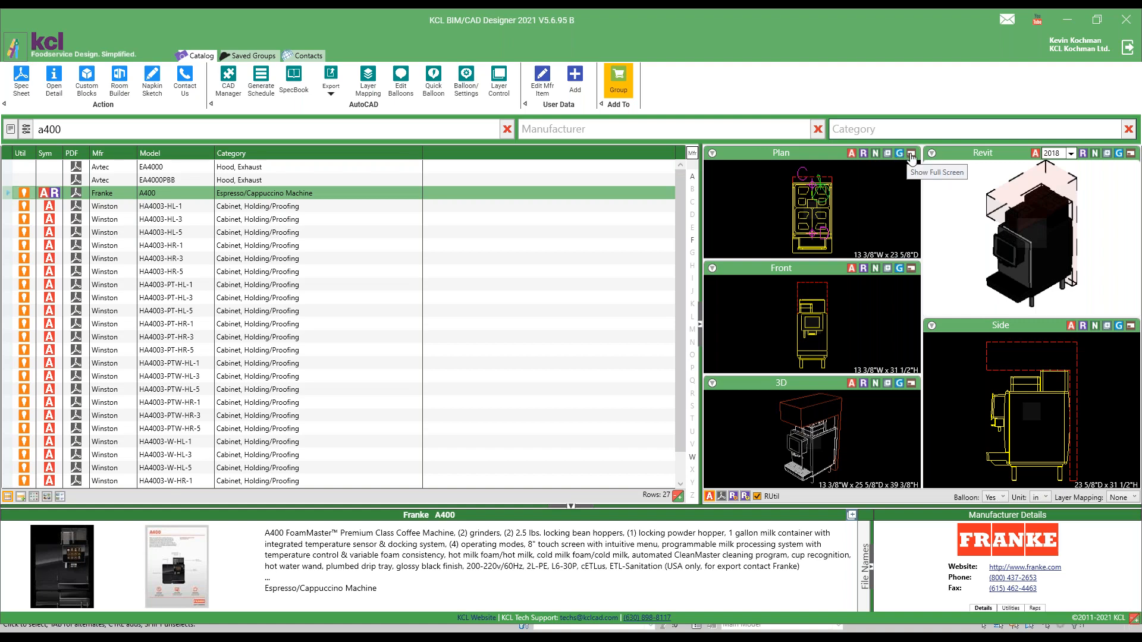
click(912, 154)
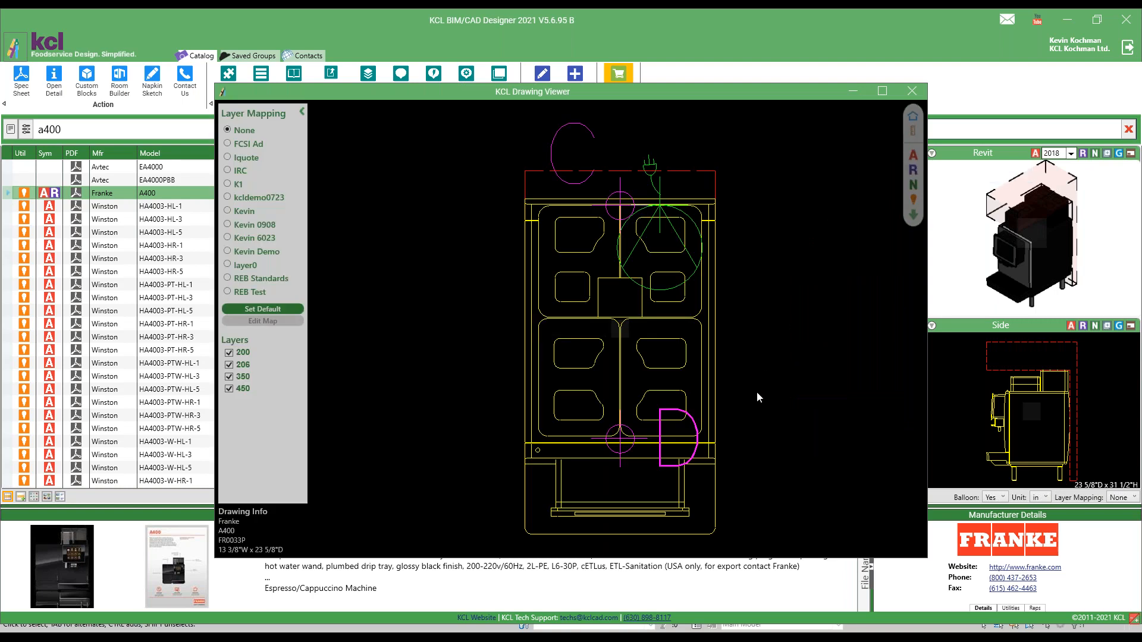
scroll(758, 396, up, 3)
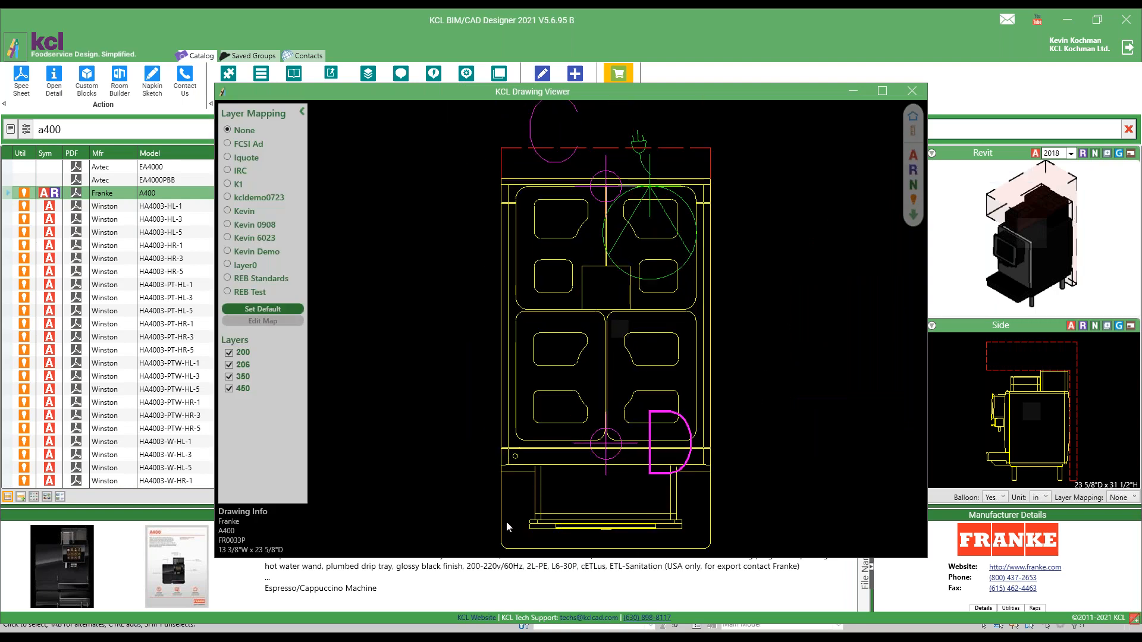
scroll(507, 525, up, 8)
scroll(463, 453, down, 10)
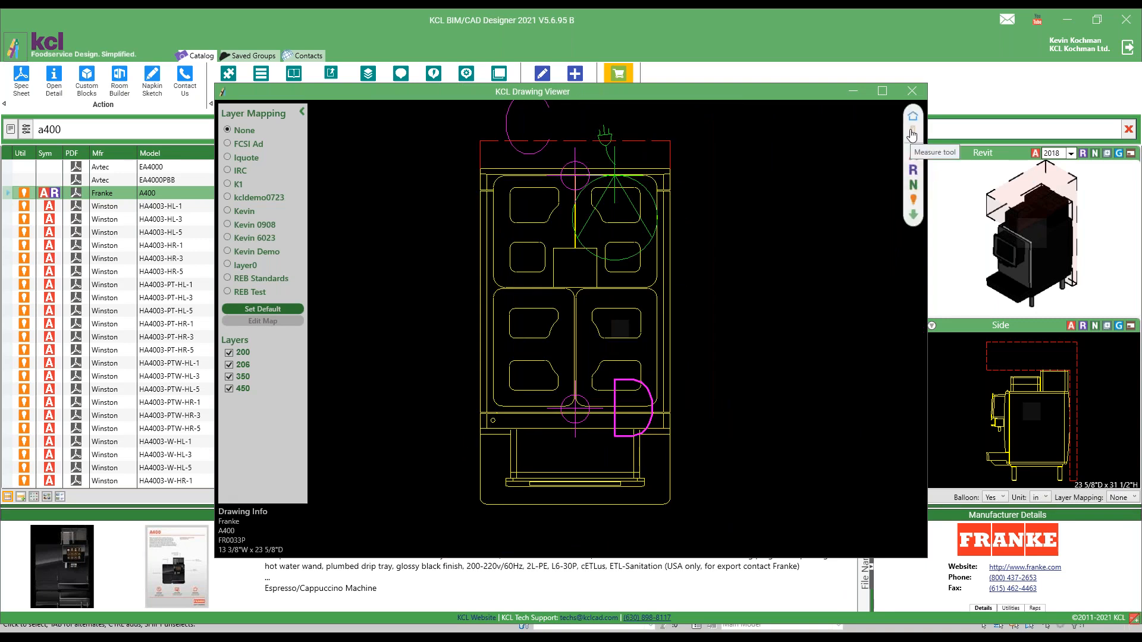
Step: Measure the Franke A400's overall width and the distance from its electrical connection to the right edge, then close the drawing viewer
click(911, 131)
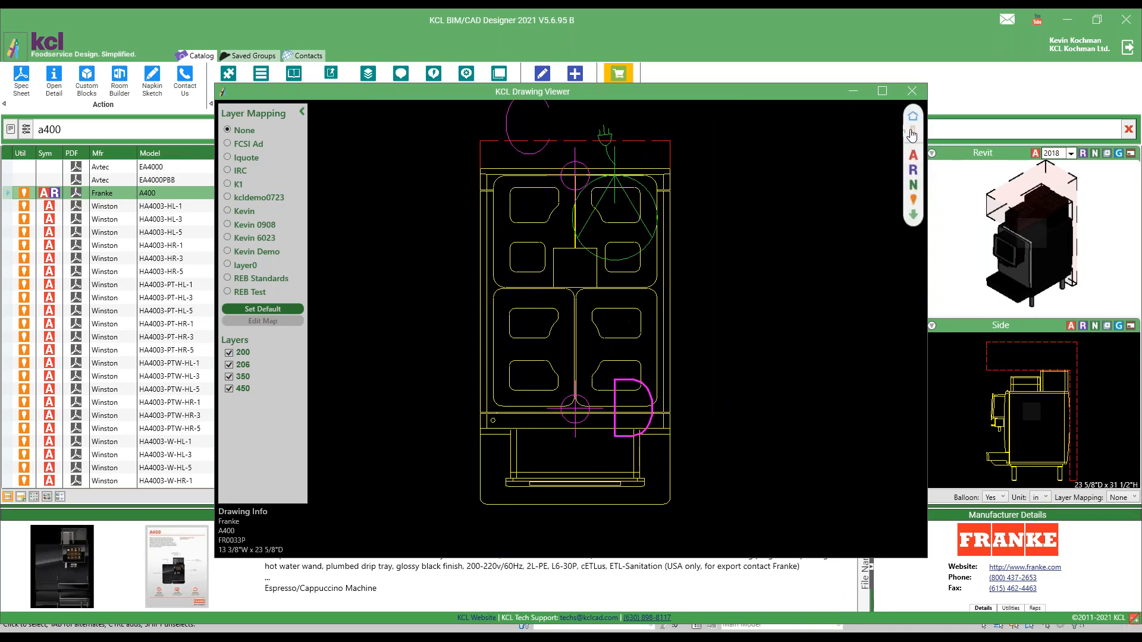
click(481, 463)
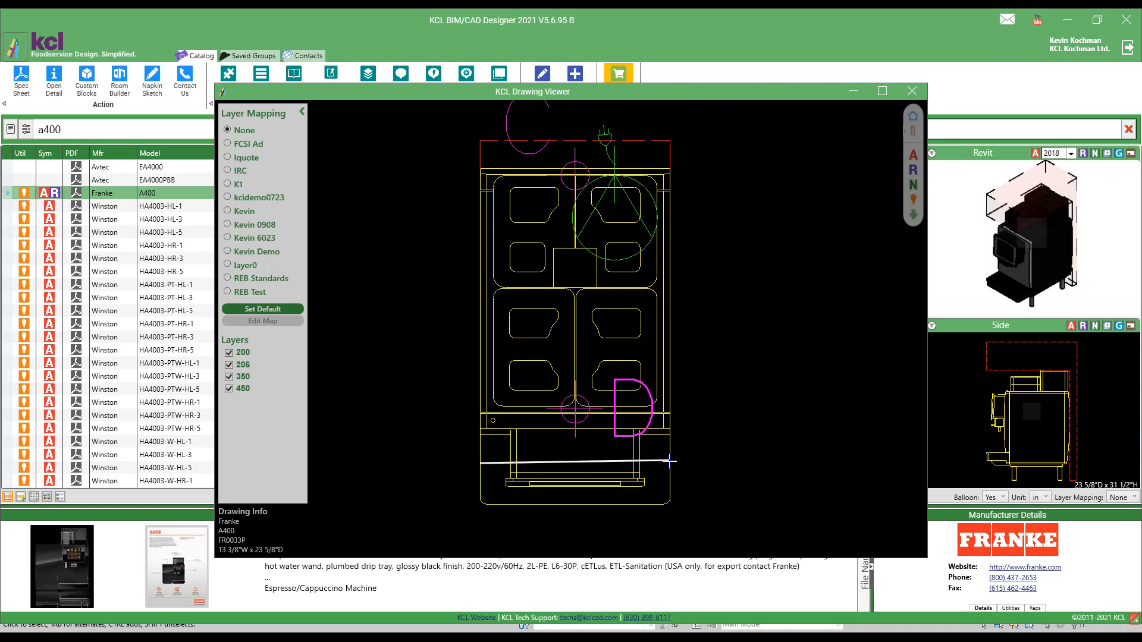
click(671, 463)
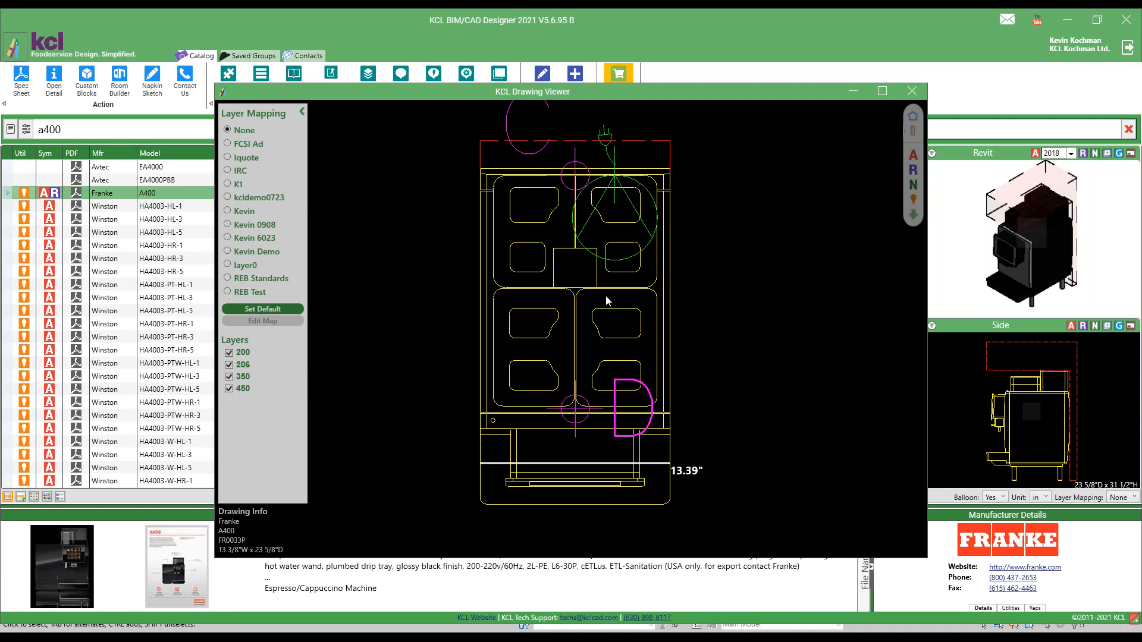
click(615, 170)
click(671, 171)
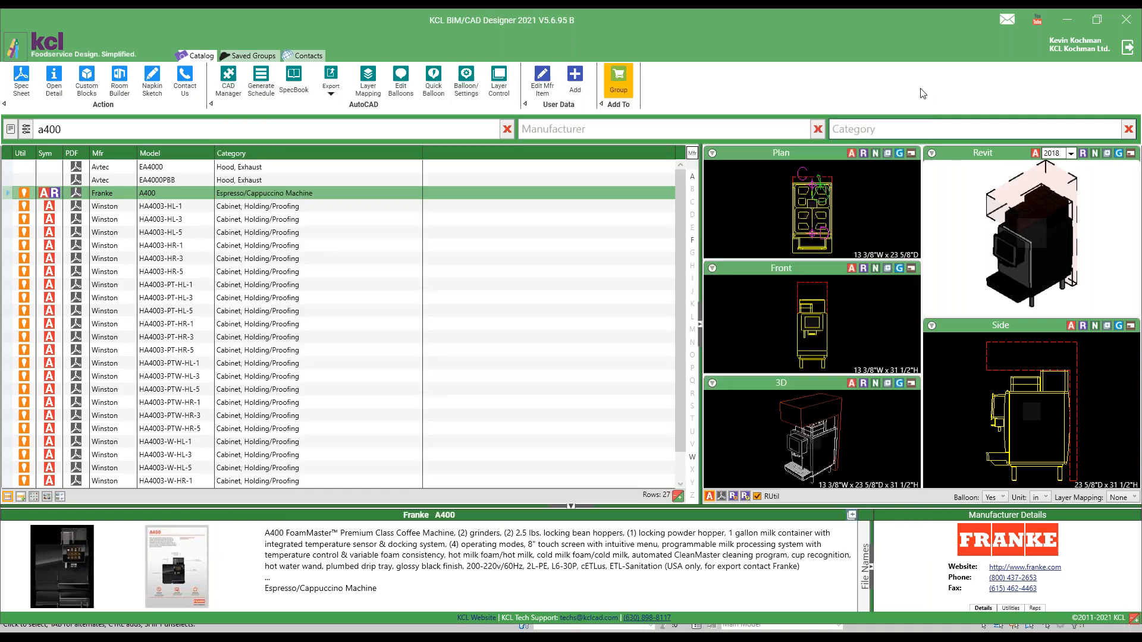
click(912, 91)
Step: Search the catalog for model "1224c" and review the spec sheet of the Quantum Foodservice 1224C wire shelf
double_click(79, 130)
text(1224c)
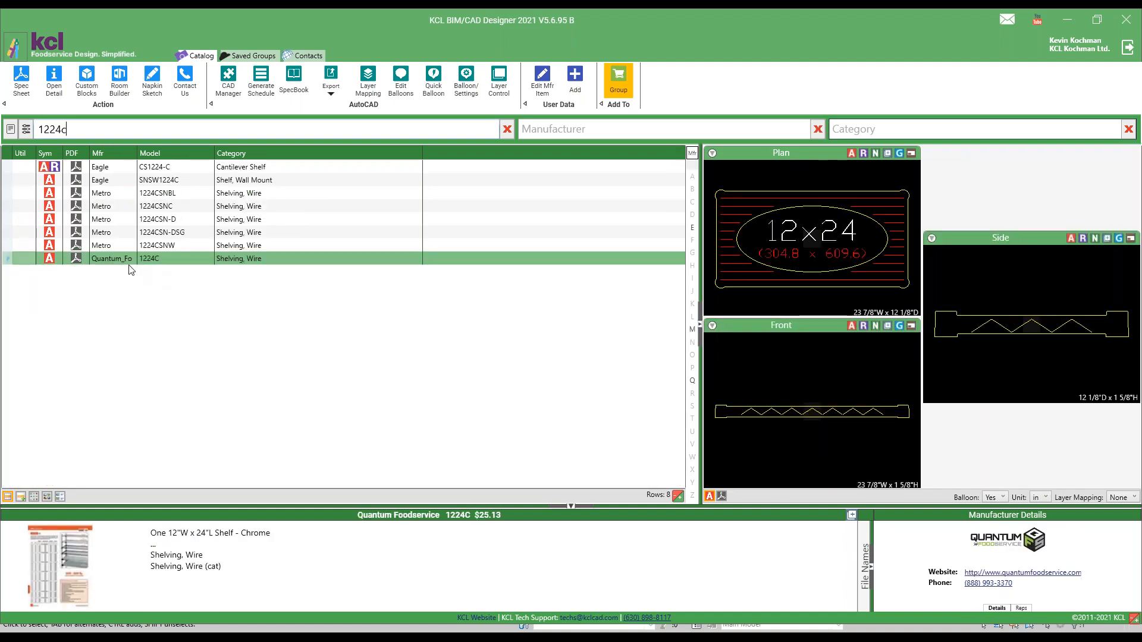
click(56, 565)
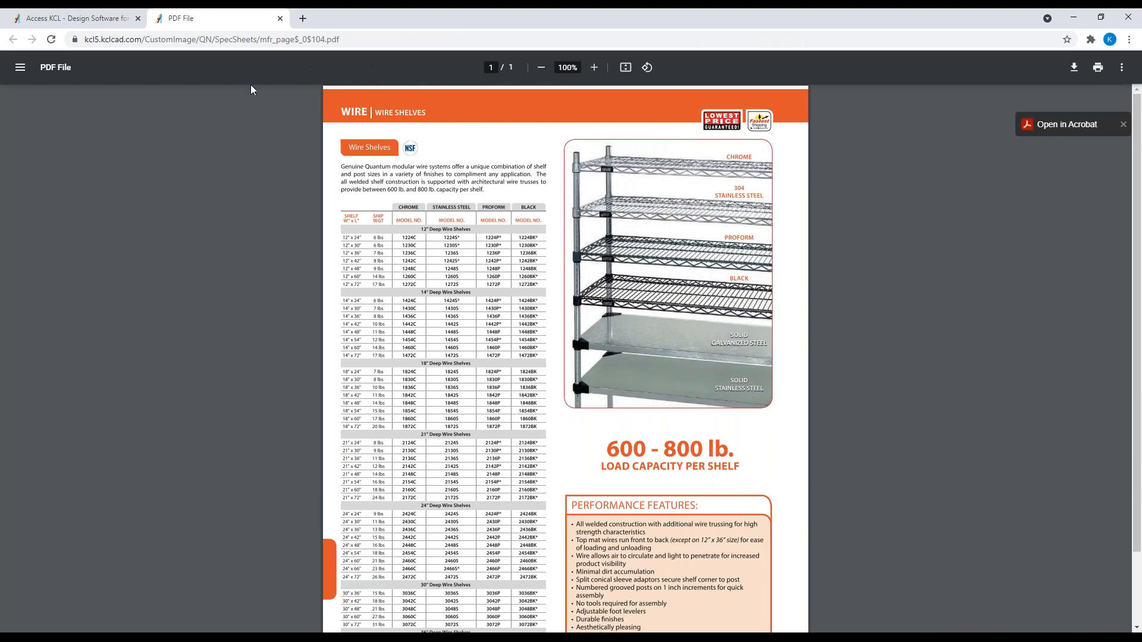
scroll(543, 321, down, 4)
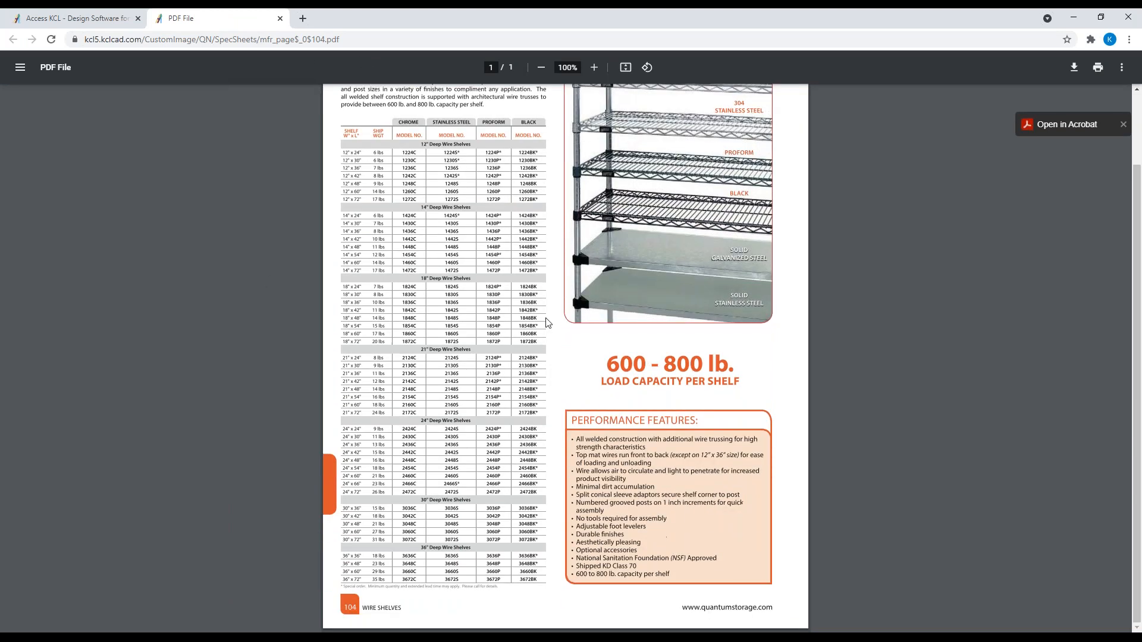
scroll(543, 322, up, 4)
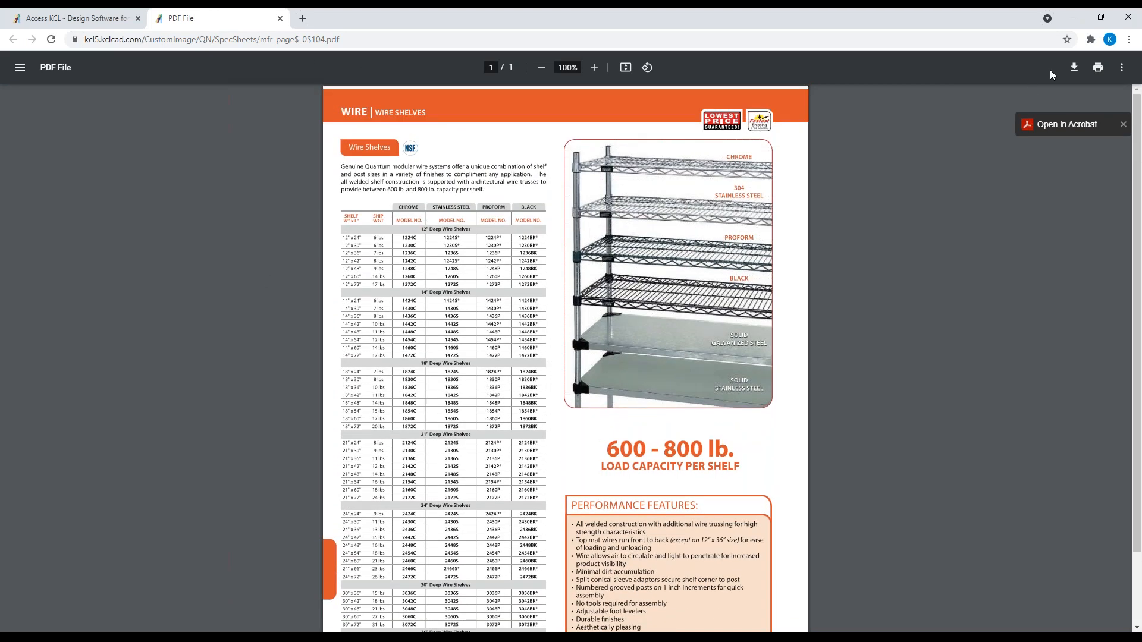
click(1076, 20)
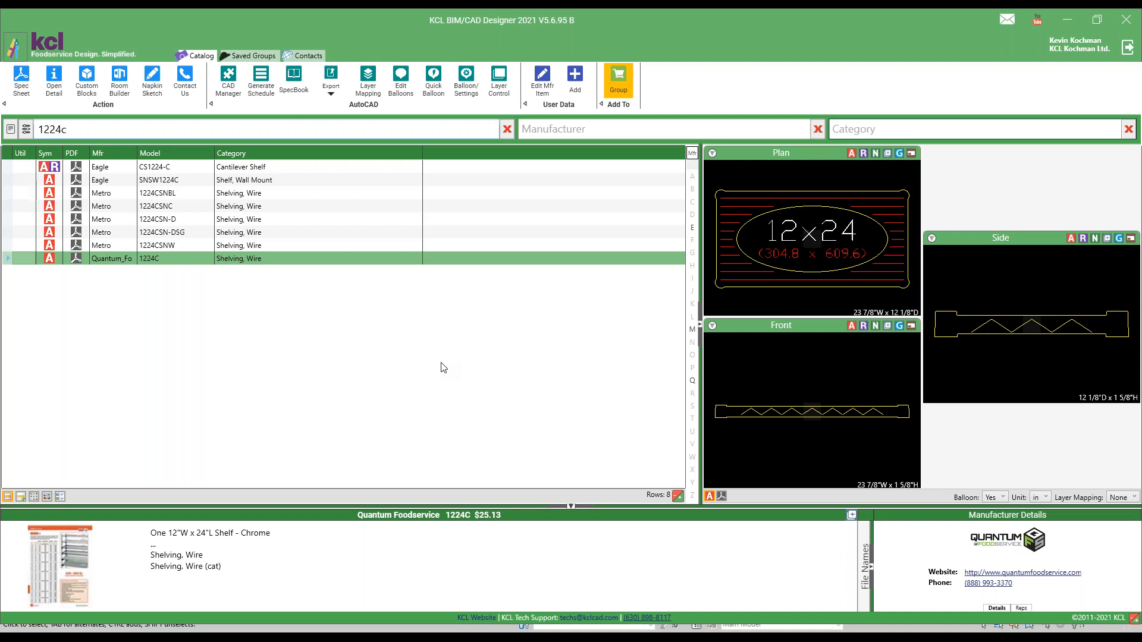
Step: Search the catalog for model "dks48" and view the Cooler Concepts keg shelf's spec sheet
drag(67, 129, 37, 129)
text(dks48)
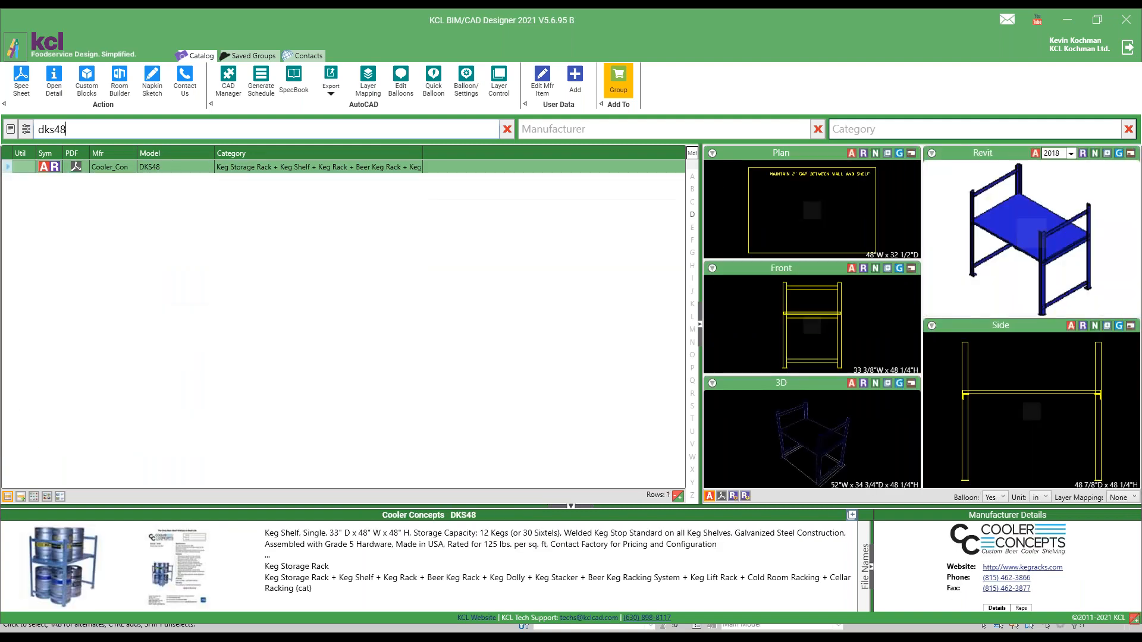
click(176, 566)
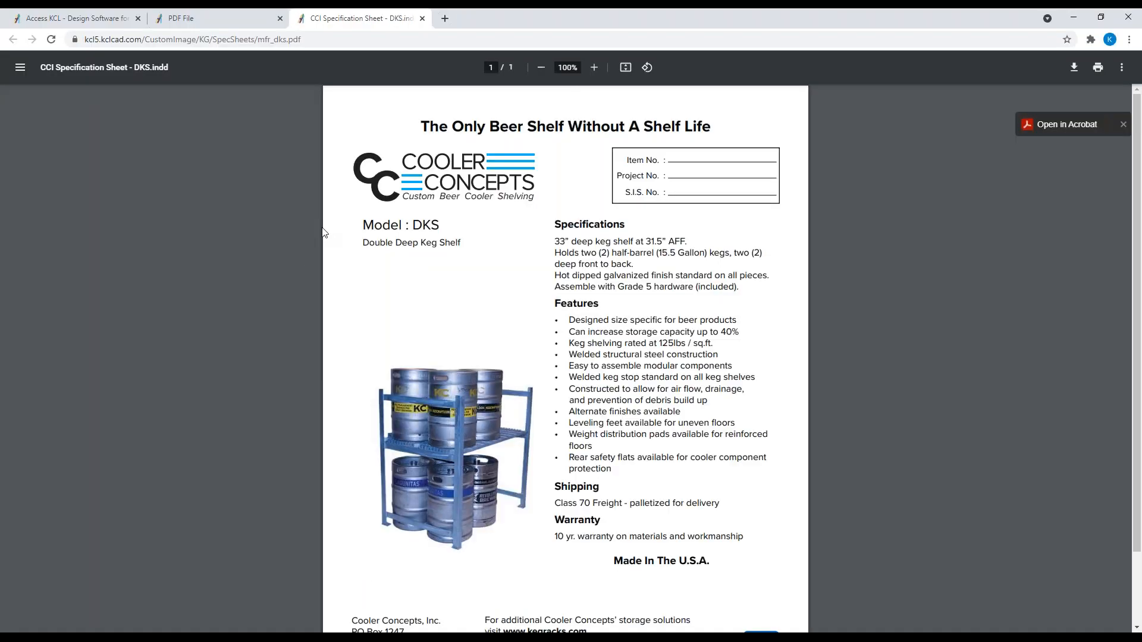
click(1073, 19)
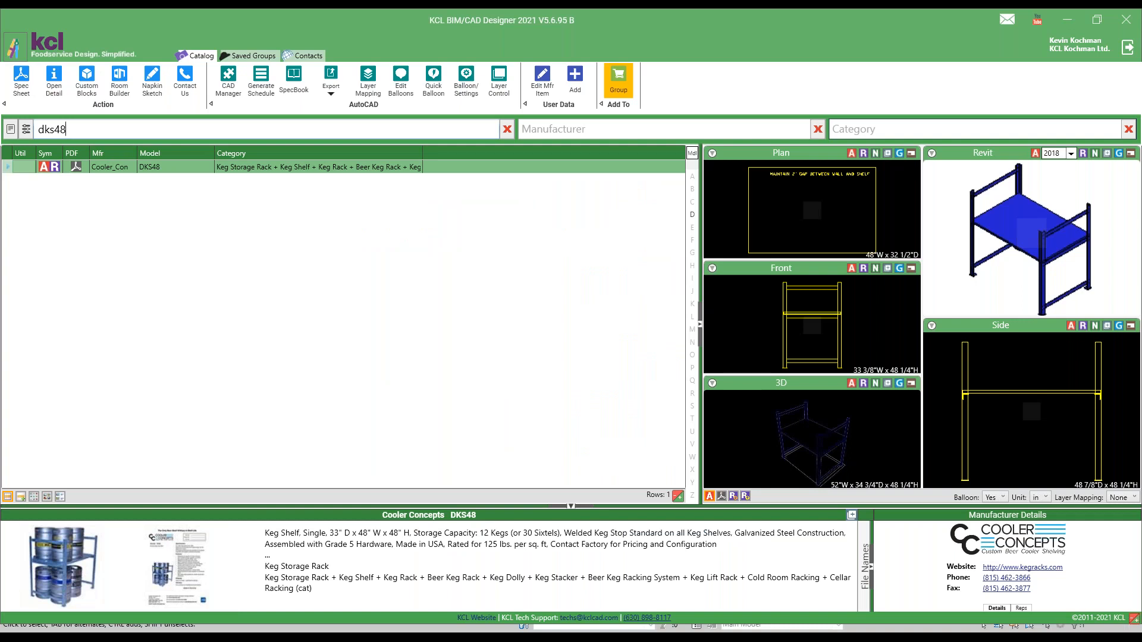
Step: Switch to AutoCAD, review the spec sheet linked to the Wine Emotion whiskey dispenser block, and return to KCL
key(alt+Tab)
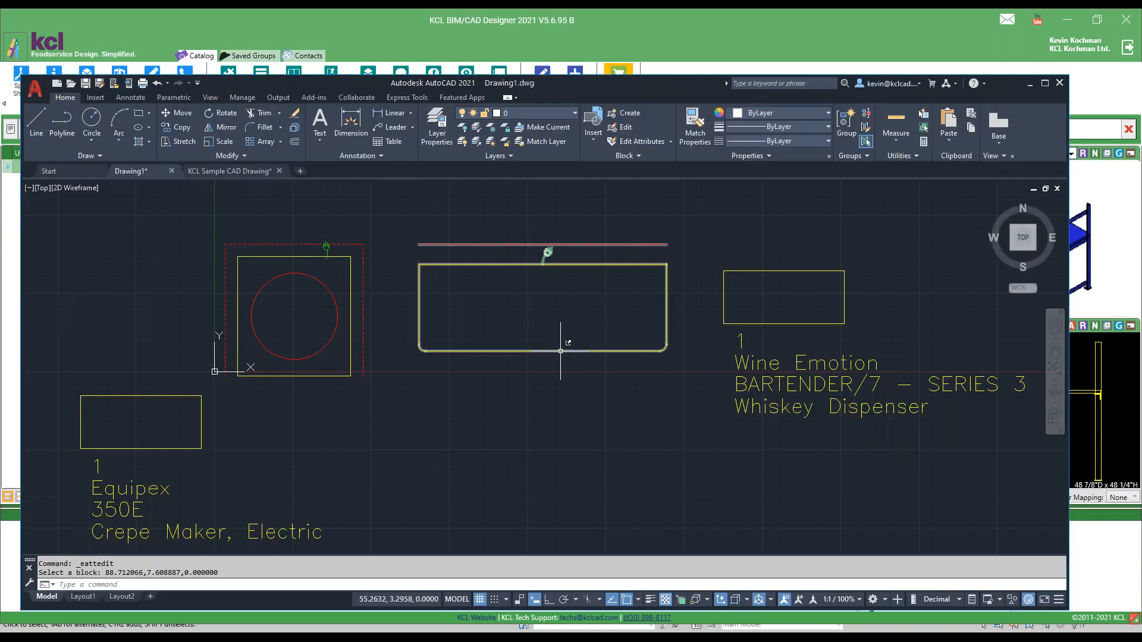
mouse_move(560, 351)
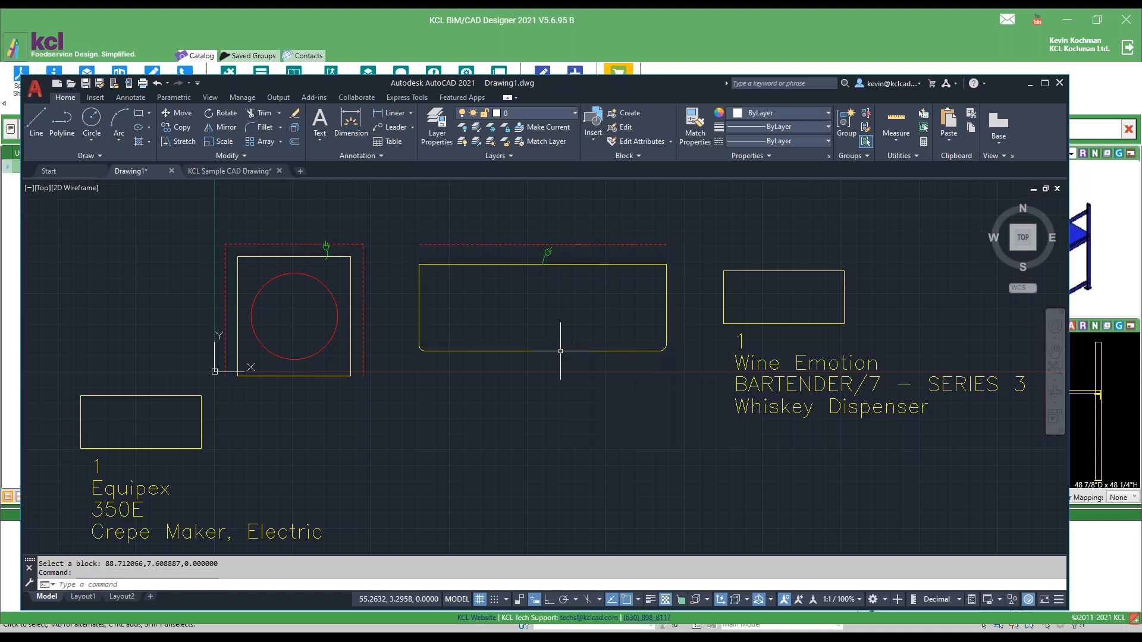
ctrl+click(560, 351)
click(586, 406)
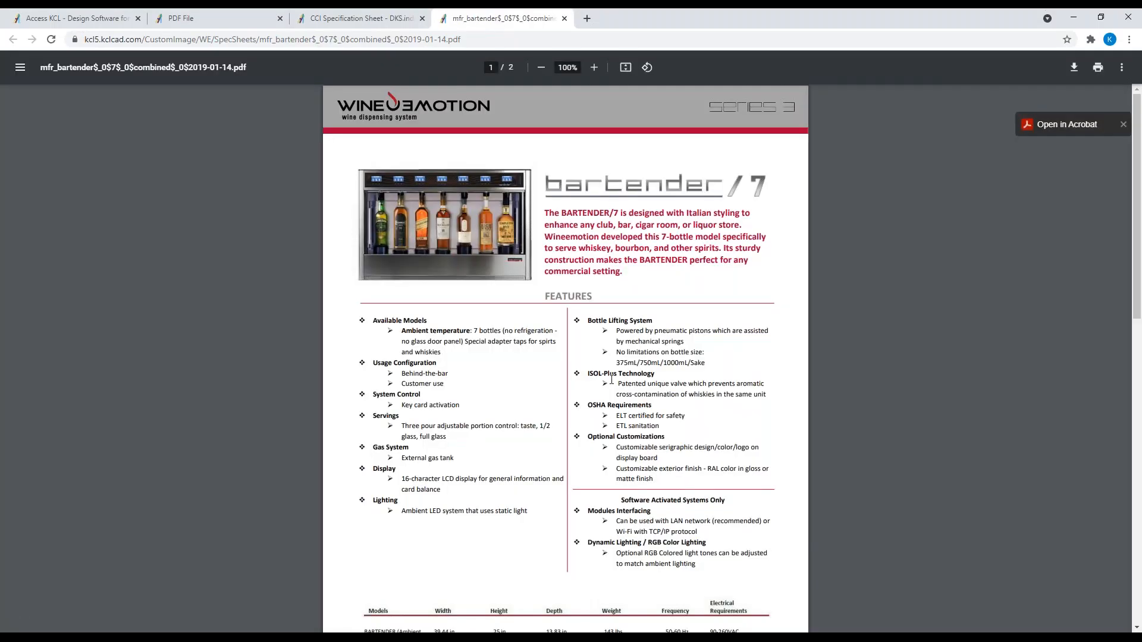
scroll(677, 370, down, 2)
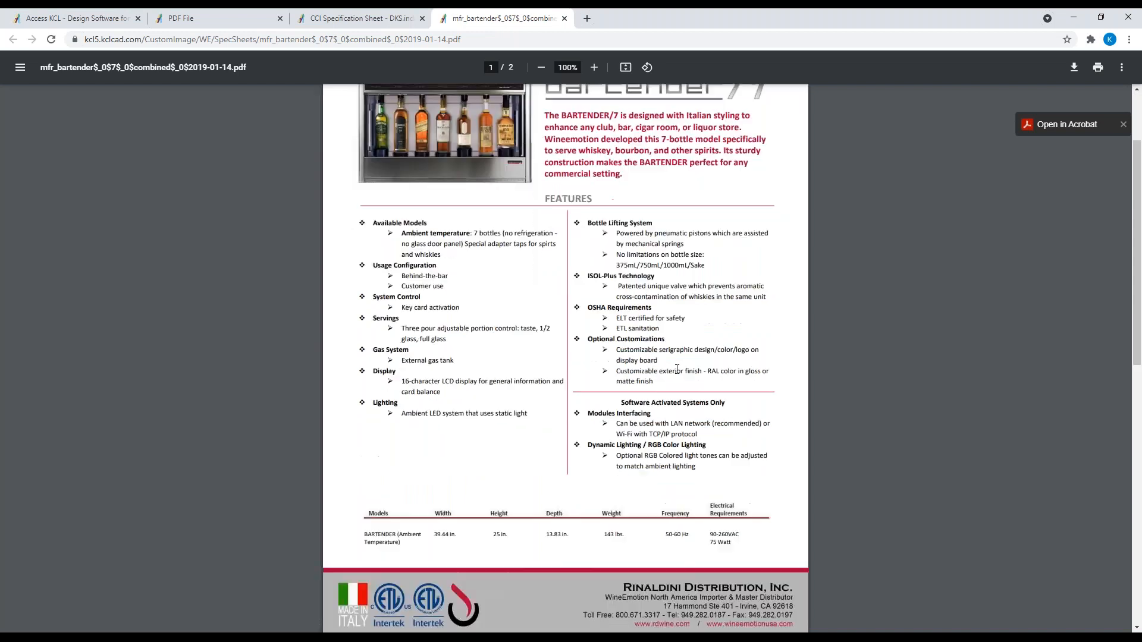
click(1075, 18)
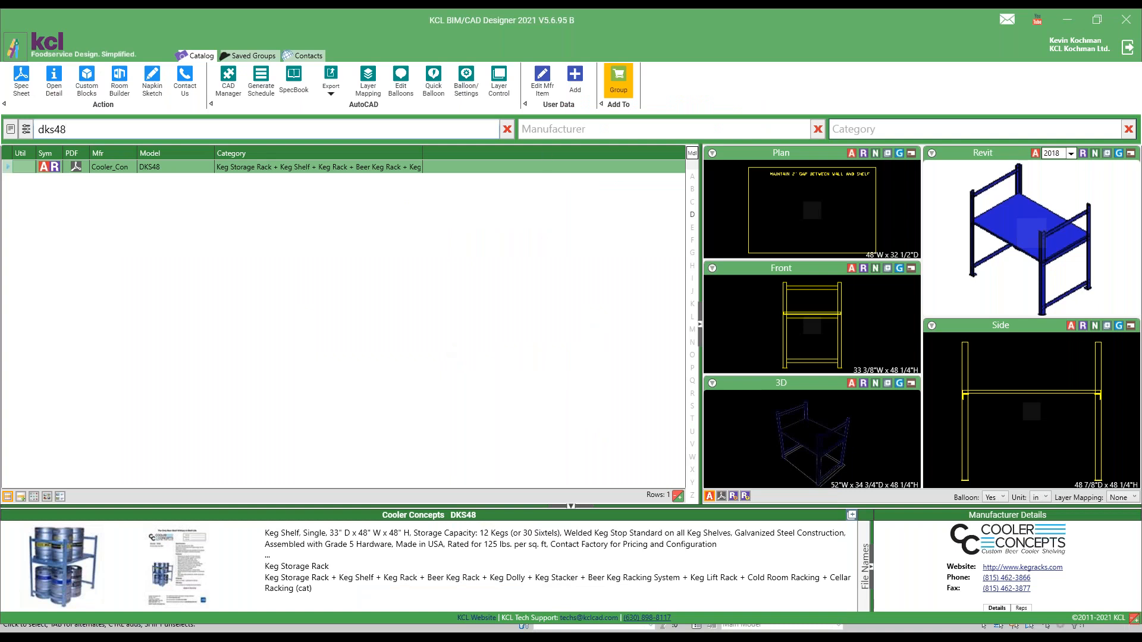
Step: Clear the model search, filter the catalog by manufacturer Alto-Shaam, and select the 1000-MH2-1 hot holding cabinet
click(507, 129)
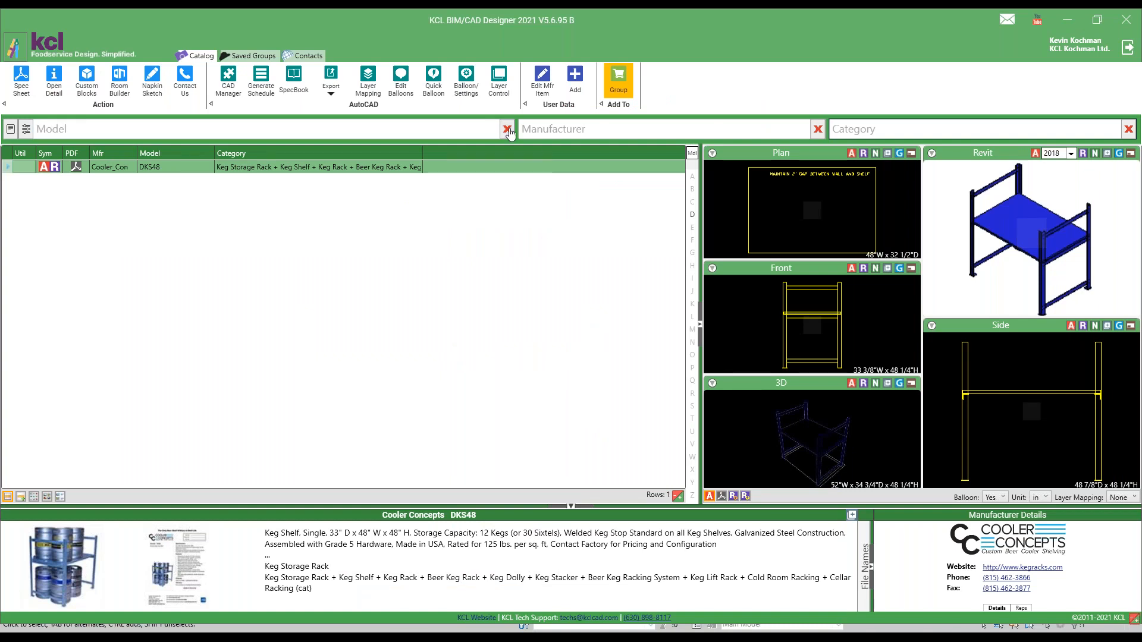
click(582, 128)
text(alto)
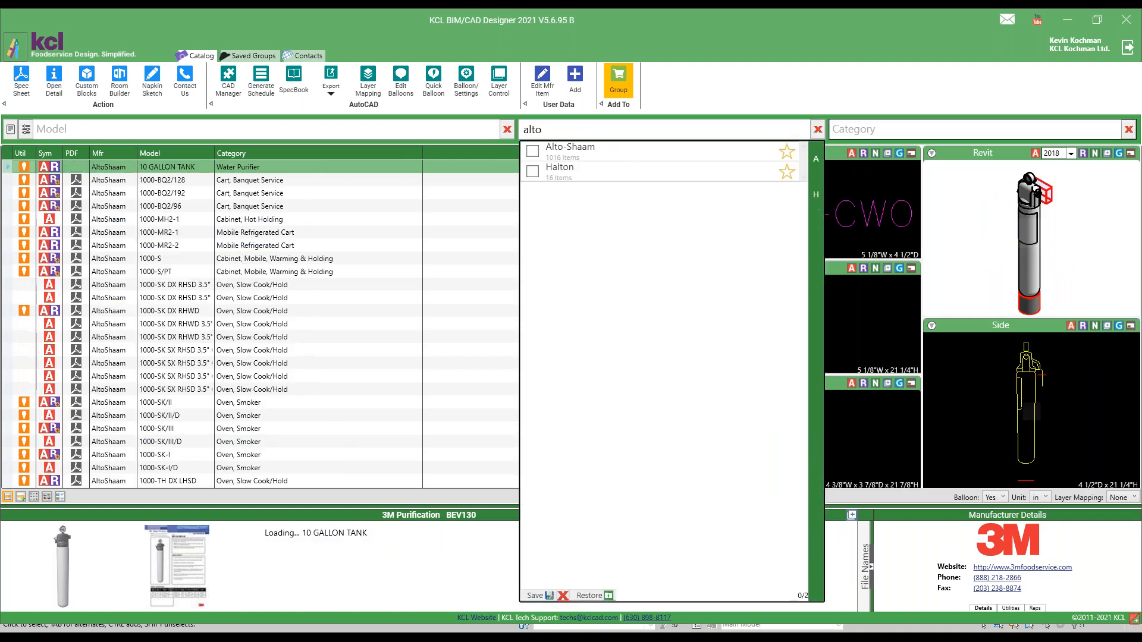
key(Return)
click(125, 220)
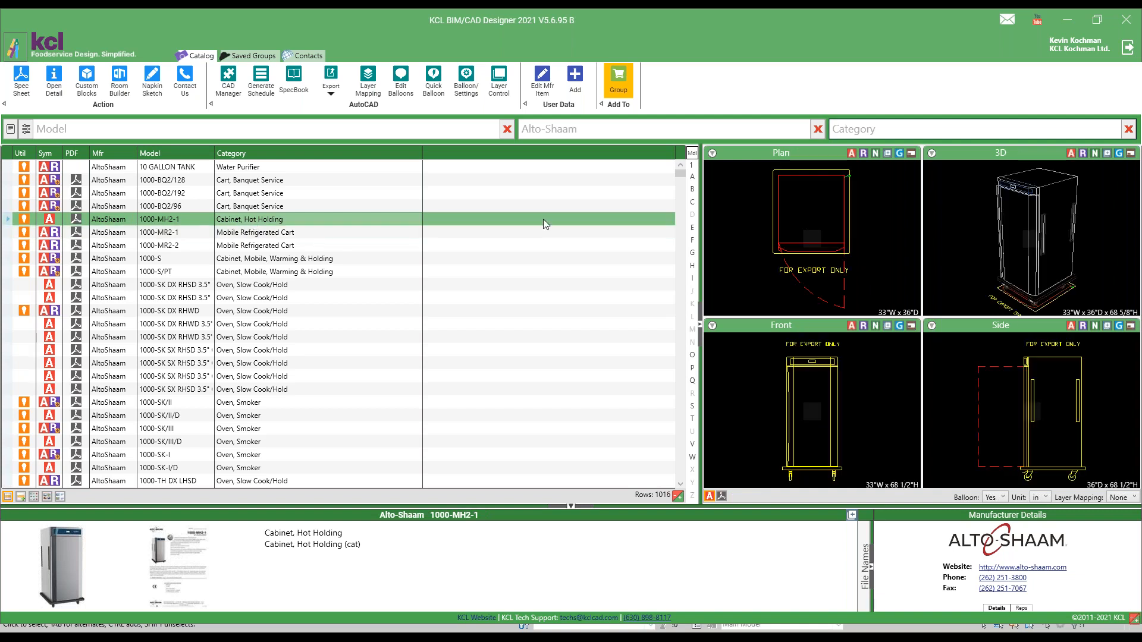
Step: Load the 3D view of the Alto-Shaam 1000-MH2-1 into Revit and place one instance to the right of the crepe maker
click(1084, 156)
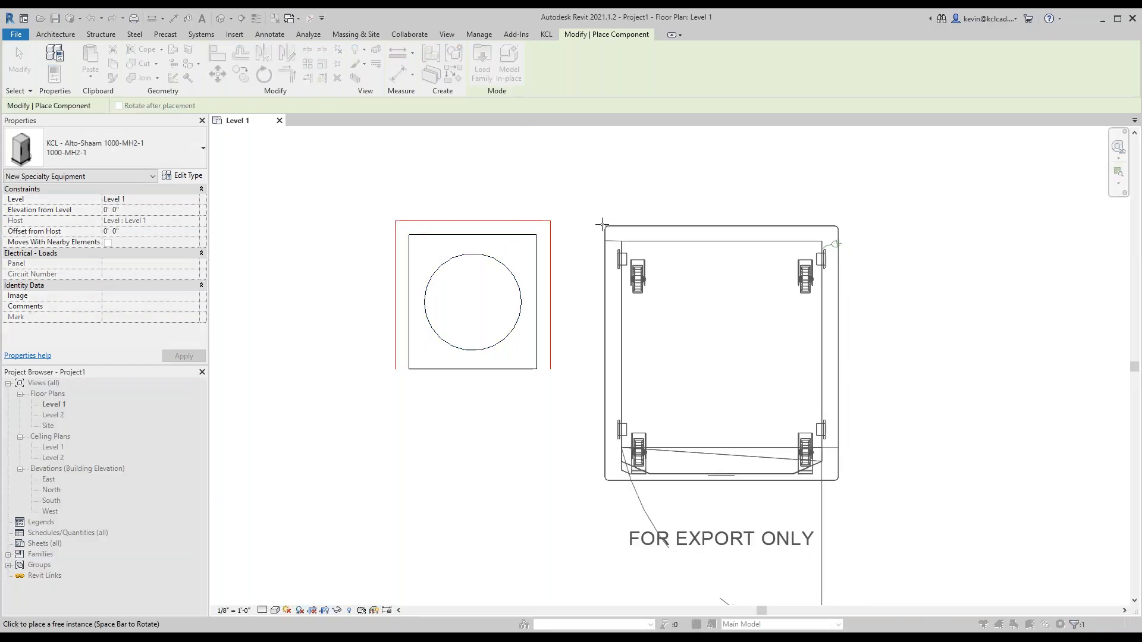
click(595, 218)
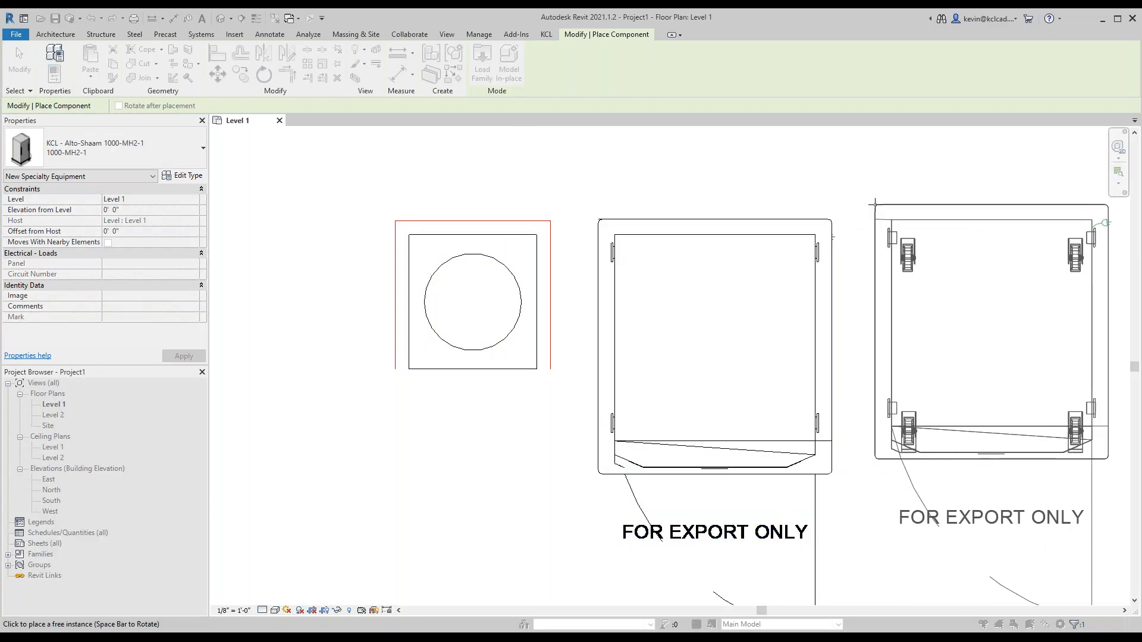
key(Escape)
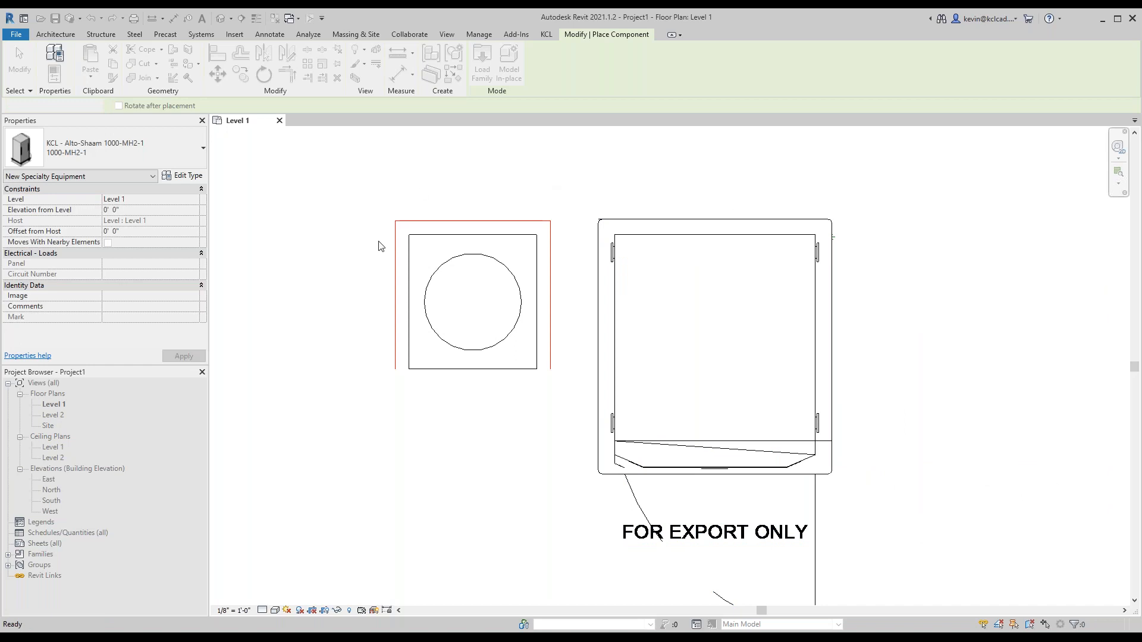
Step: Review the electrical type properties of the placed Alto-Shaam 1000-MH2-1 without changing them
click(615, 237)
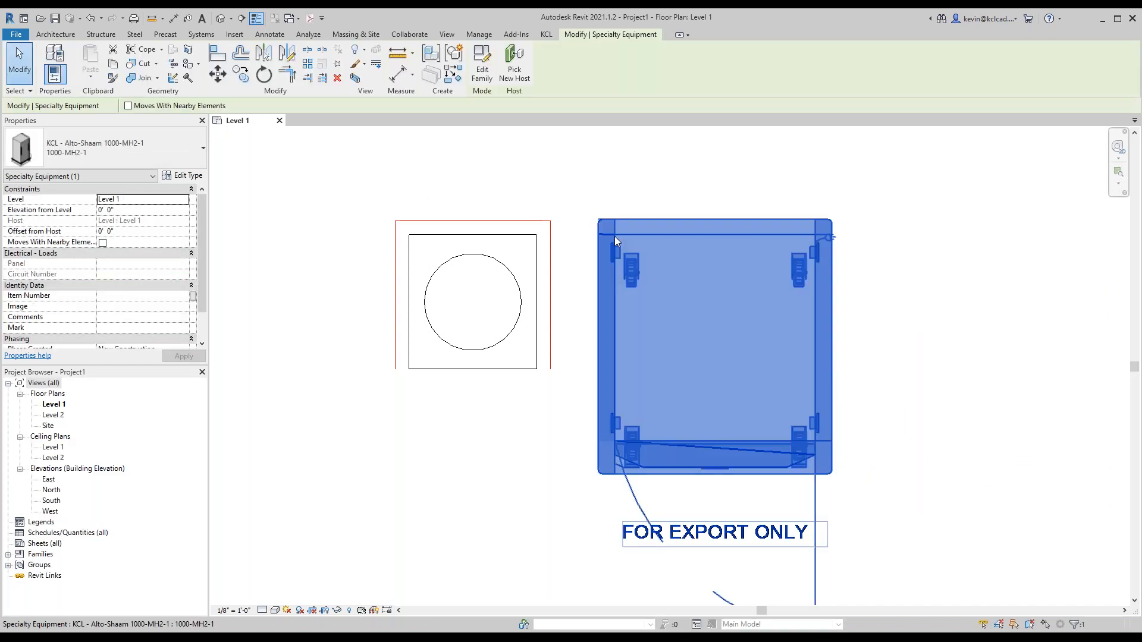
click(190, 176)
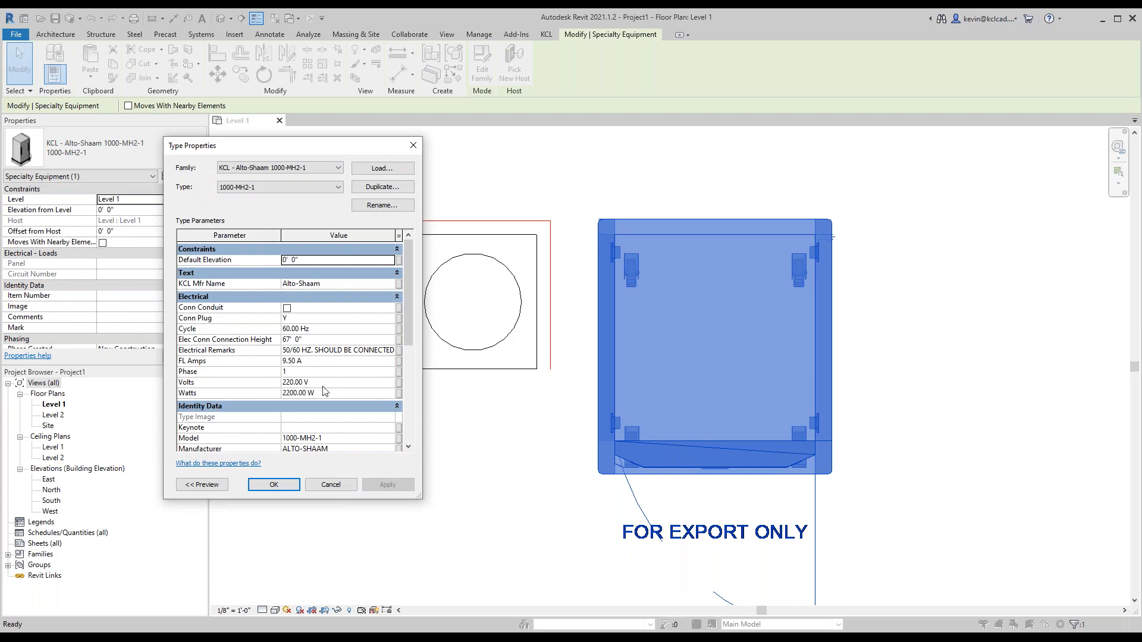
click(331, 484)
Step: Open the default 3D view of the Revit project to show the placed equipment up close
click(447, 34)
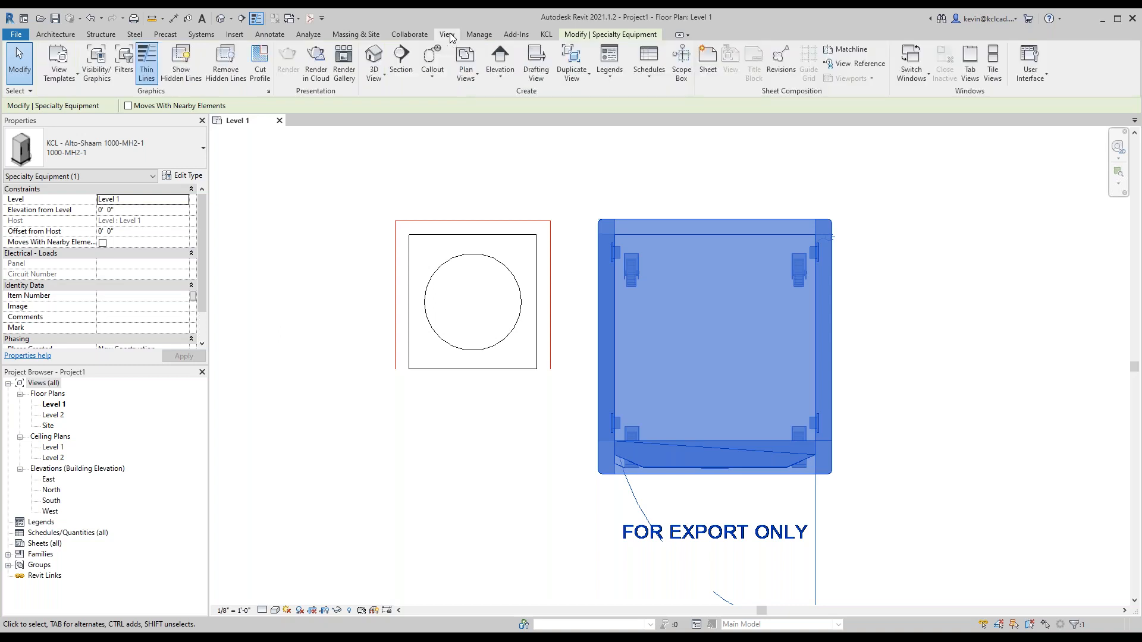
click(374, 76)
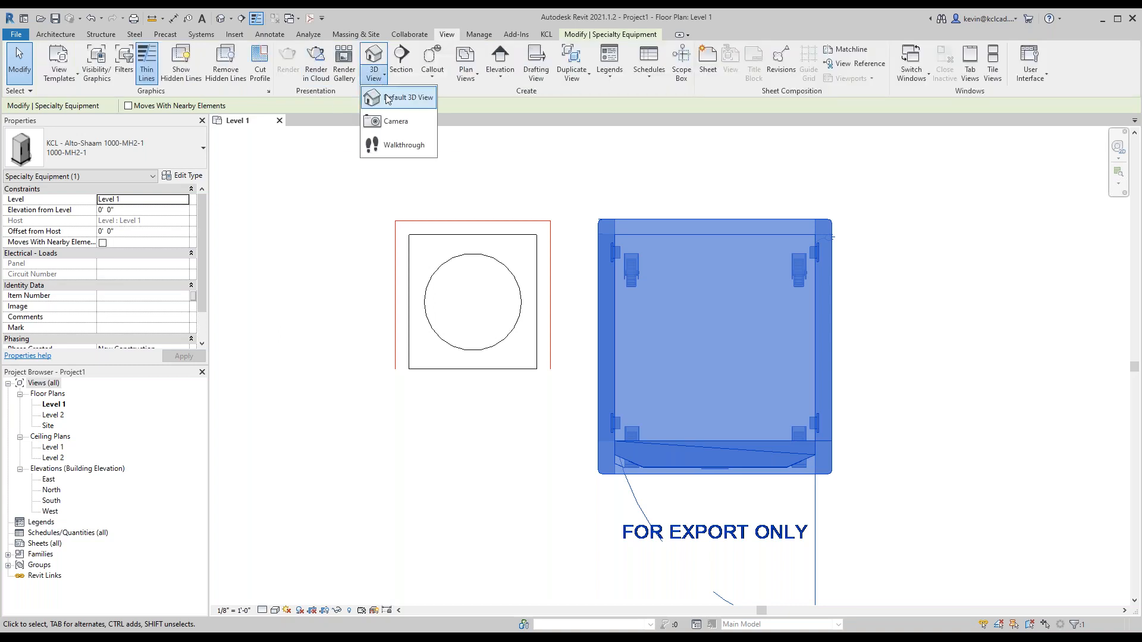
click(387, 98)
scroll(569, 247, up, 5)
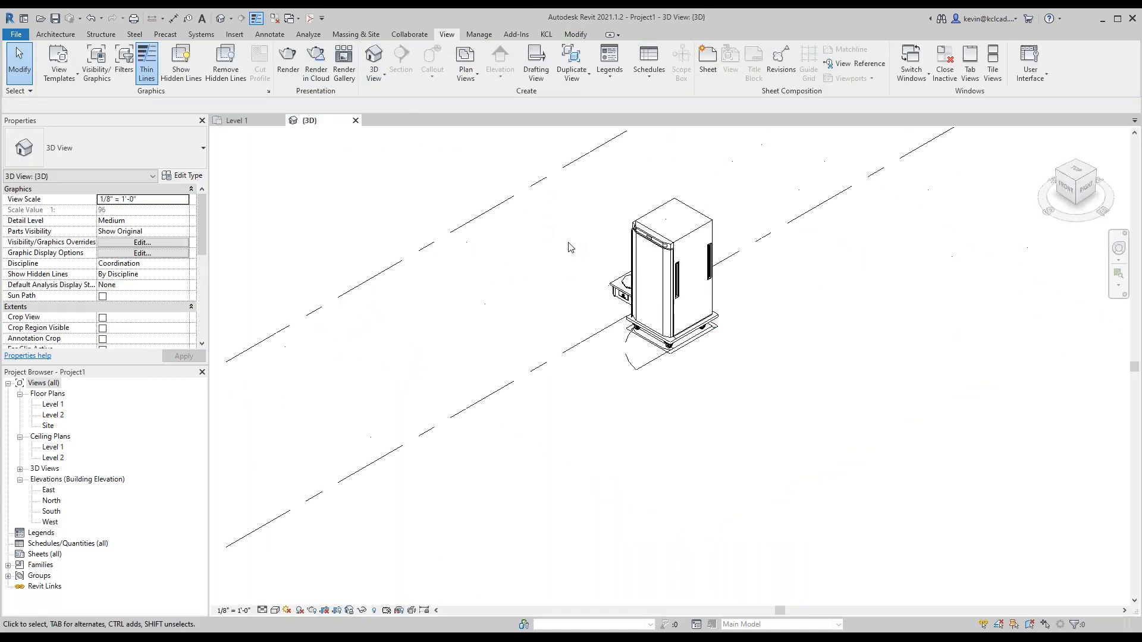
scroll(569, 247, up, 4)
Step: Move the Equipex 350E crepe maker slightly toward the holding cabinet in the 3D view and deselect it
click(580, 333)
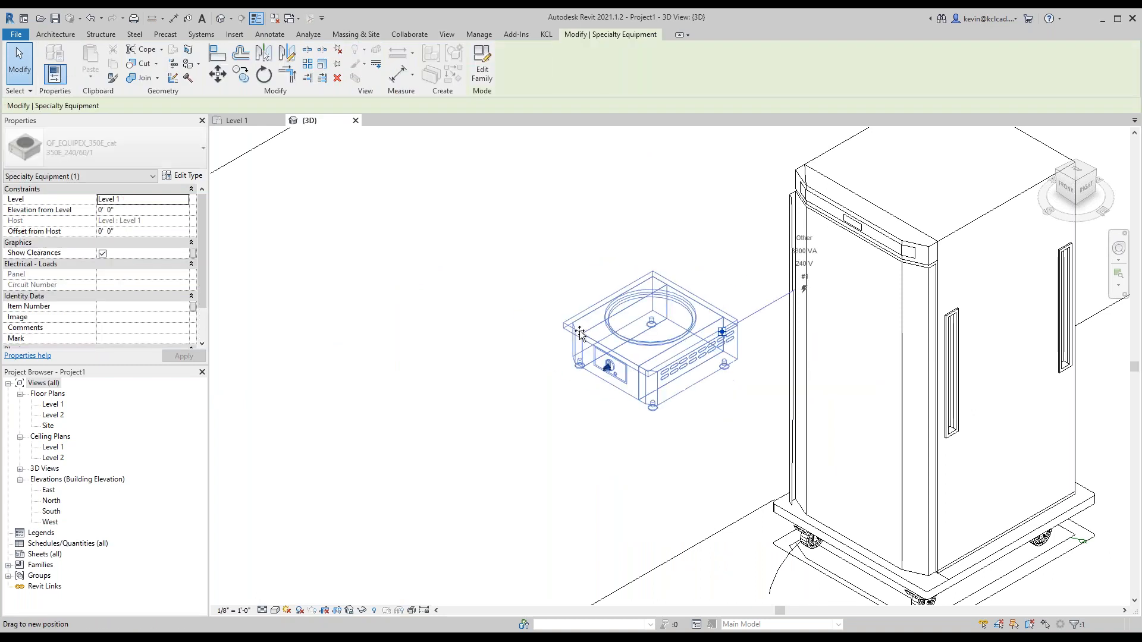
drag(580, 333, 590, 335)
key(Escape)
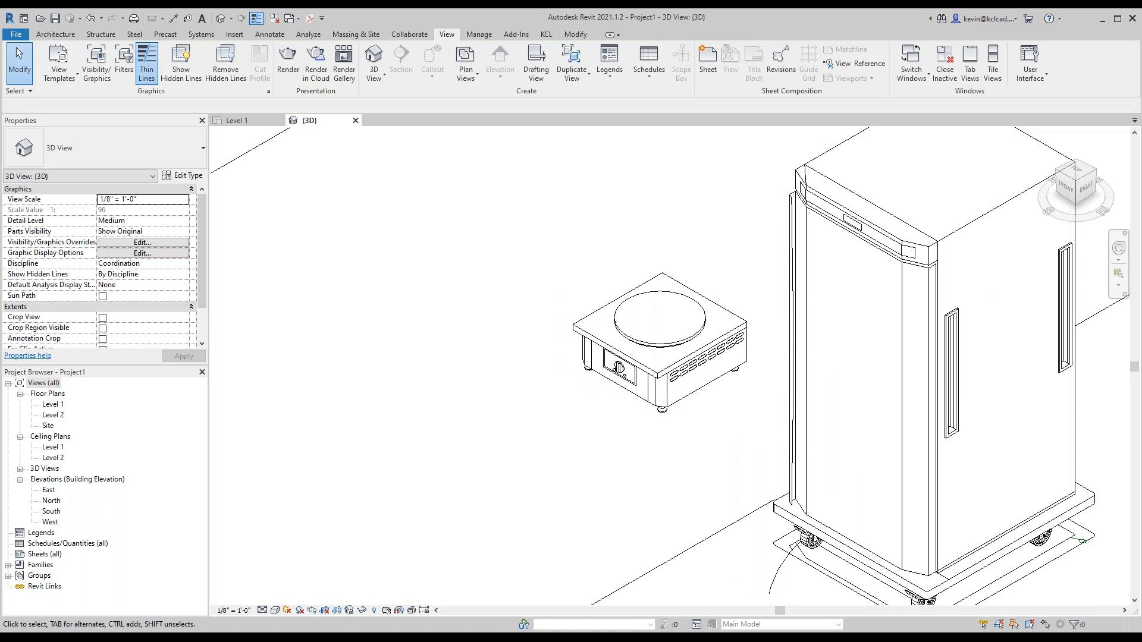
Step: Show the Level 1 floor plan in Revit, then switch to KCL BIM/CAD Designer and search the catalog for model mb34
click(241, 121)
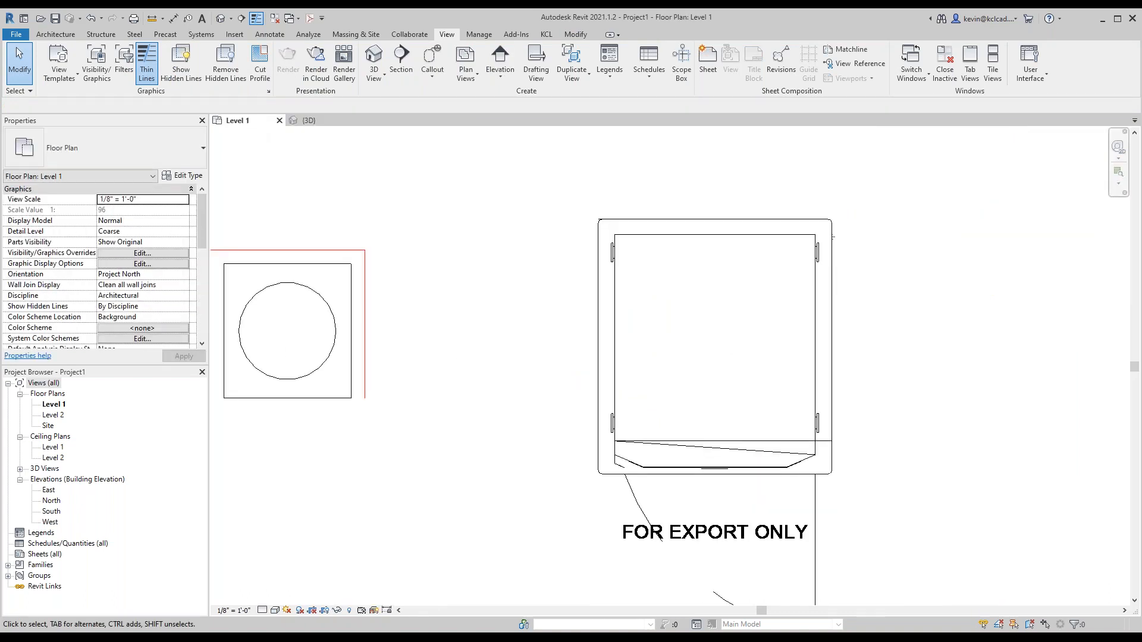
key(alt+Tab)
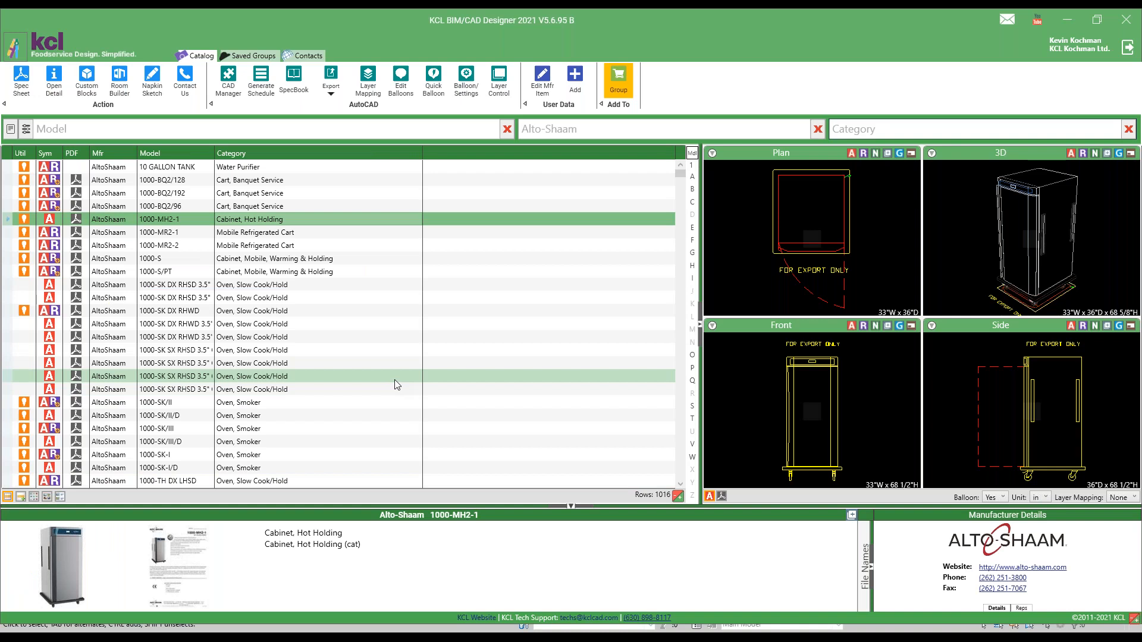
click(99, 126)
text(mb34)
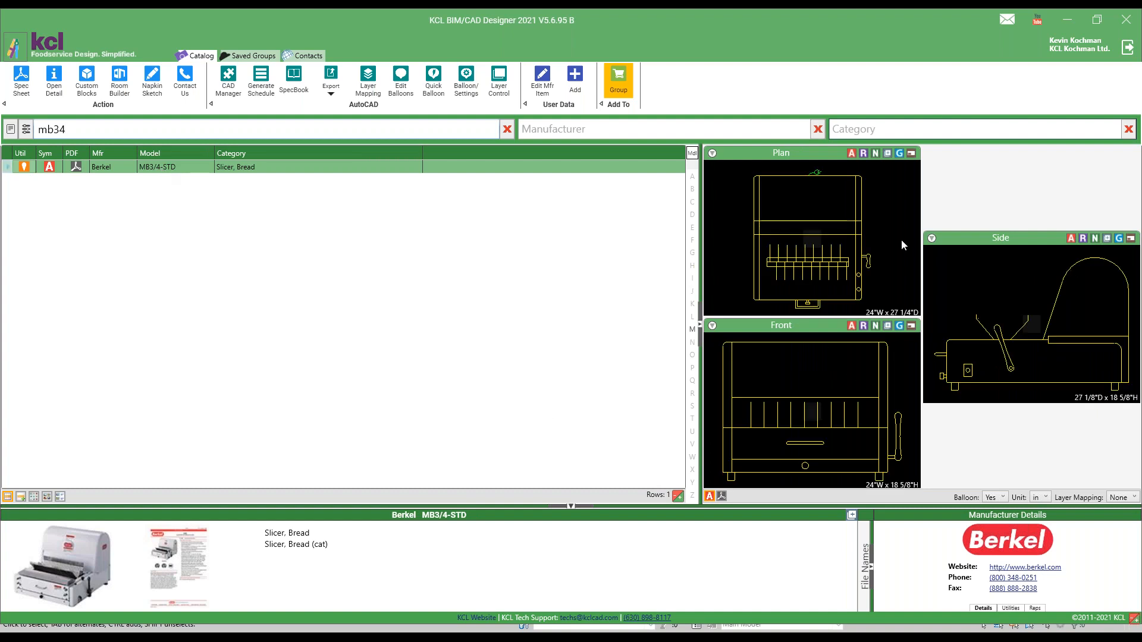
Step: Load the plan view of the Berkel MB3/4-STD bread slicer into Revit and place one instance to the right of the holding cabinet
click(874, 156)
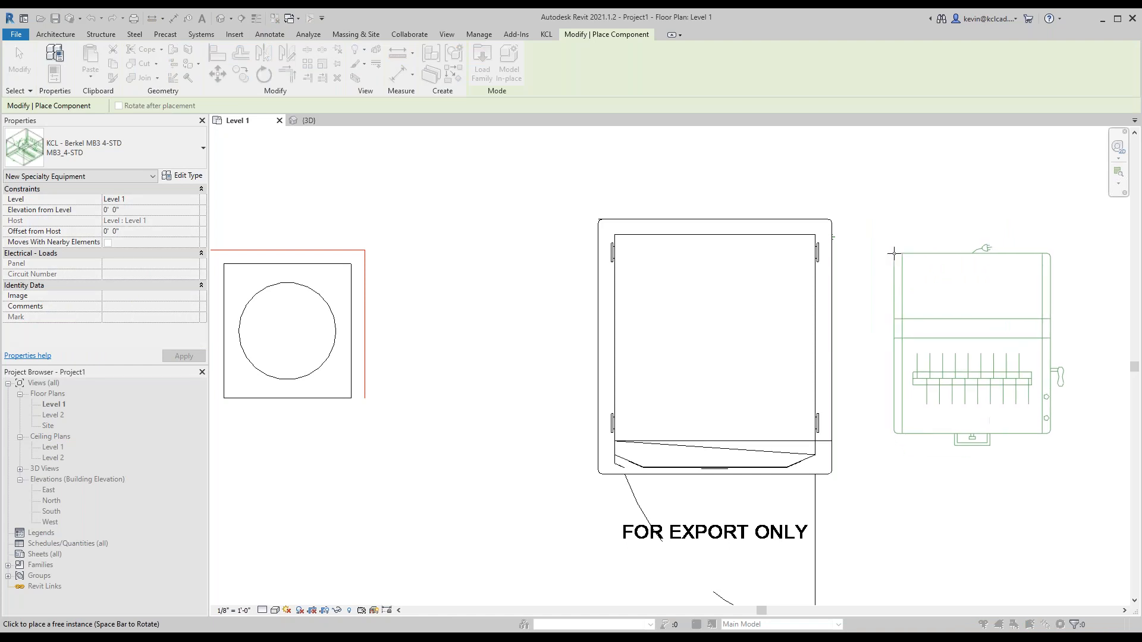
key(Escape)
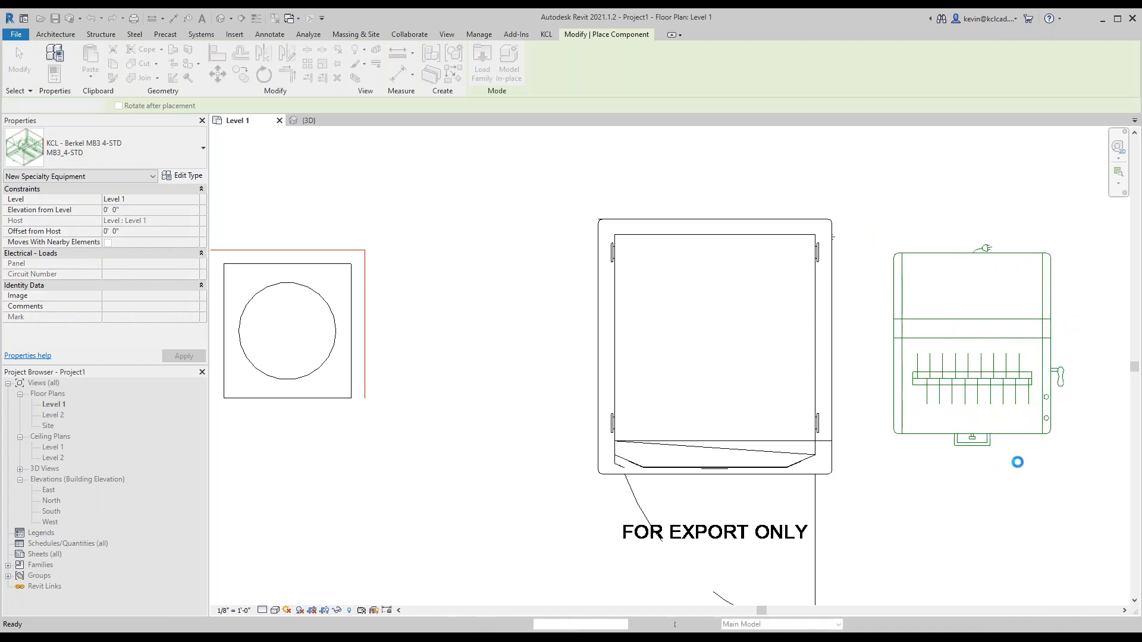
key(Escape)
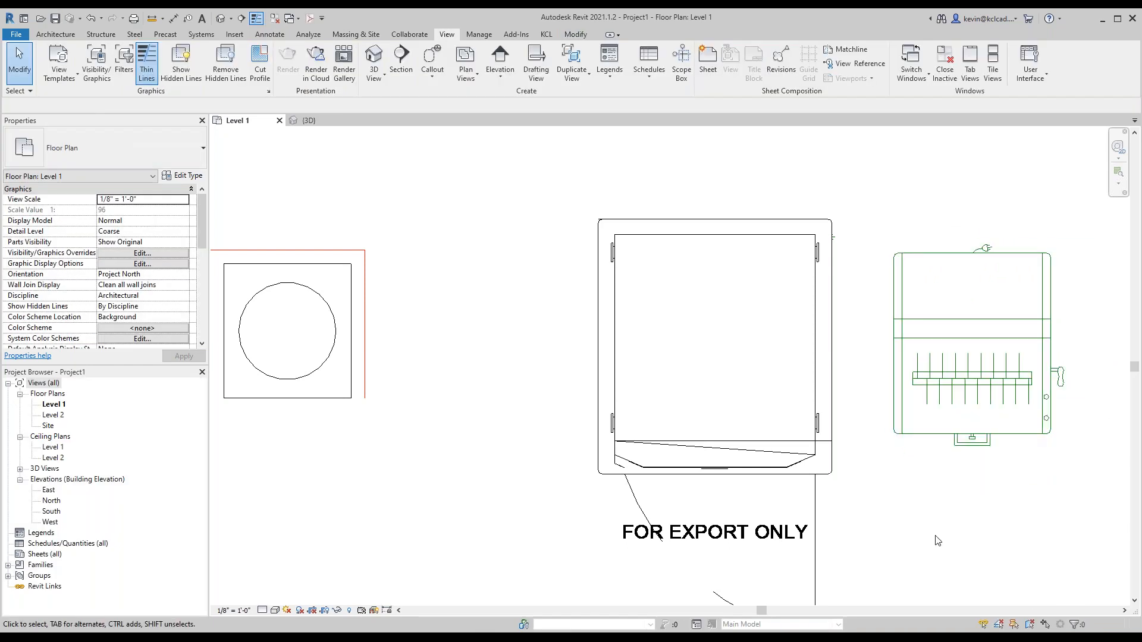
Step: Move the bread slicer between the crepe maker and the holding cabinet and review its type properties without changing them
click(920, 380)
drag(920, 380, 437, 376)
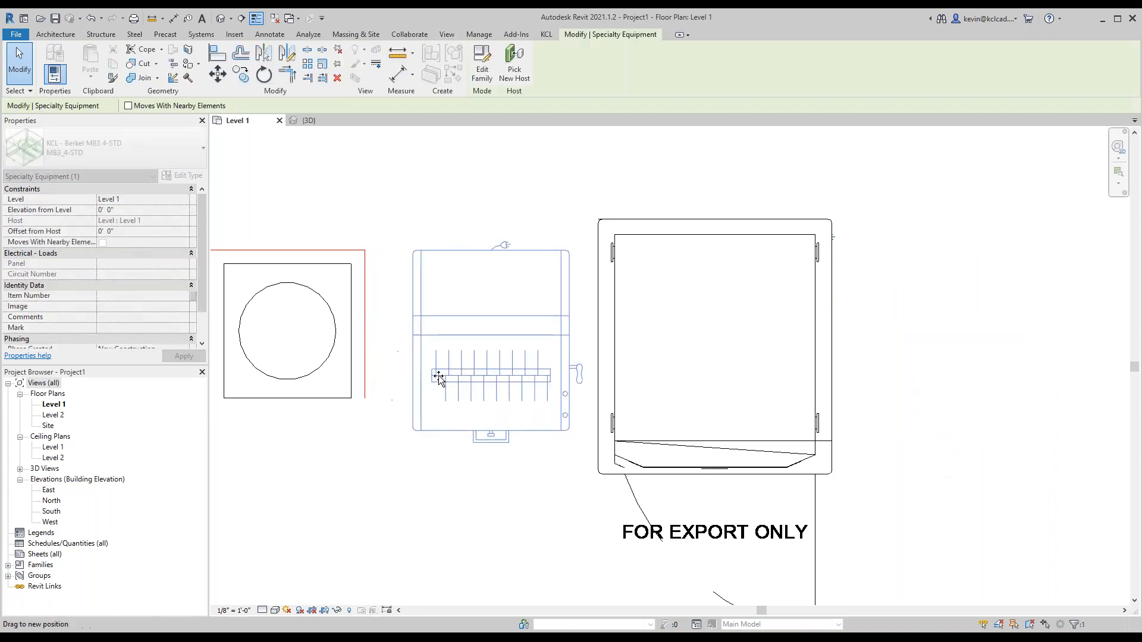
click(182, 175)
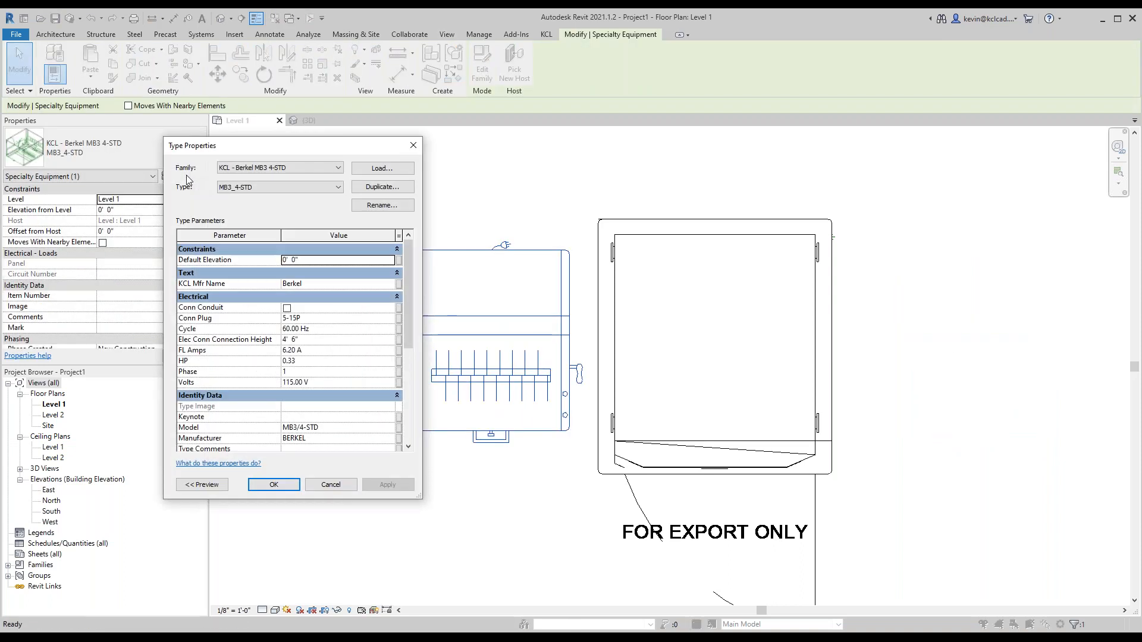
click(331, 486)
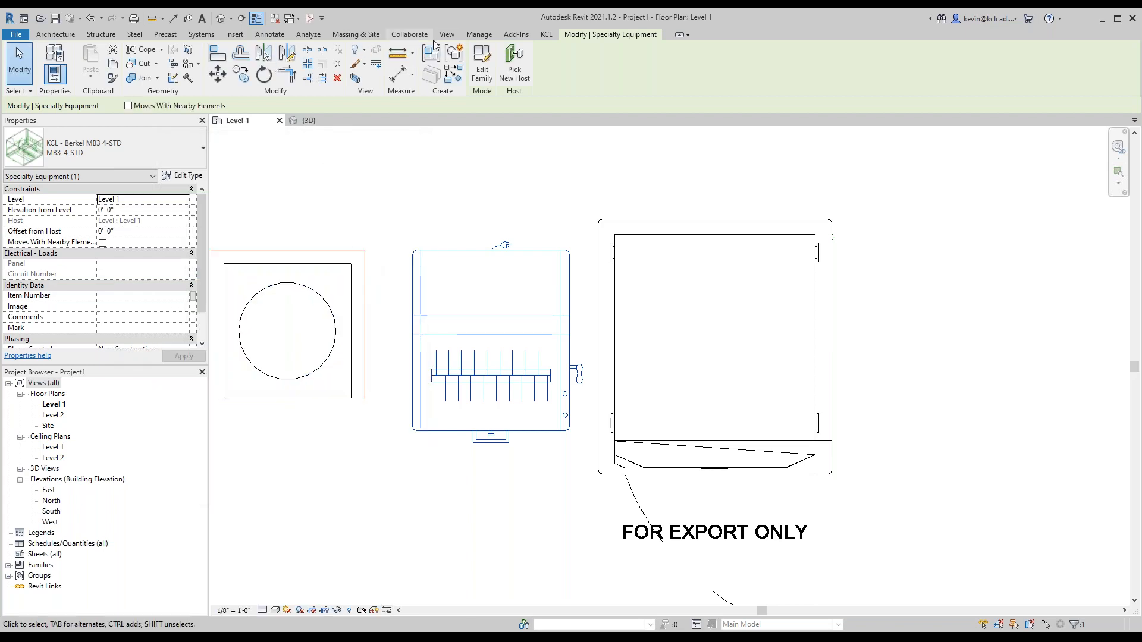
Step: Open the default 3D view and move the bread slicer to the left of the crepe maker, then deselect it
click(446, 34)
click(375, 76)
click(387, 93)
drag(668, 378, 339, 269)
click(565, 186)
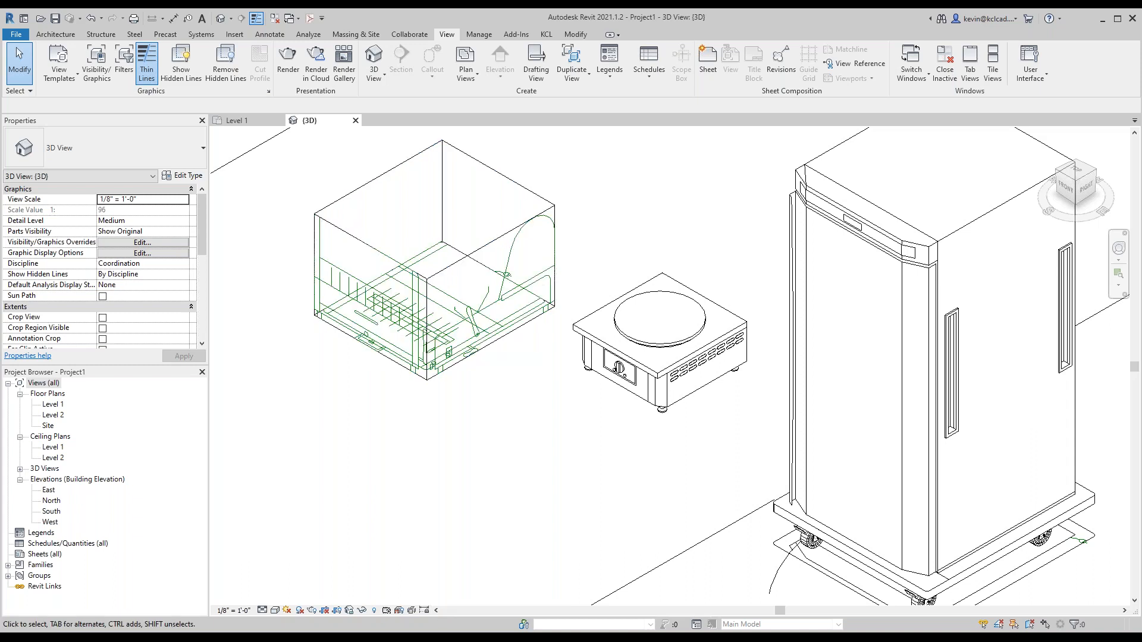
Step: Return the Revit project to the Level 1 floor plan
key(alt+Tab)
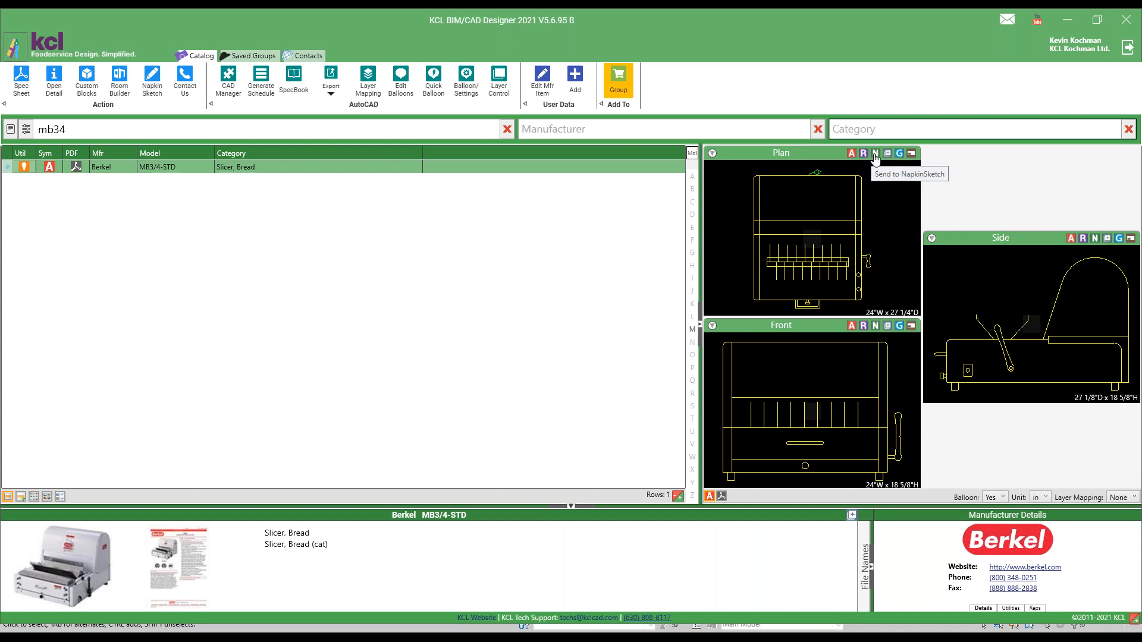
click(1067, 20)
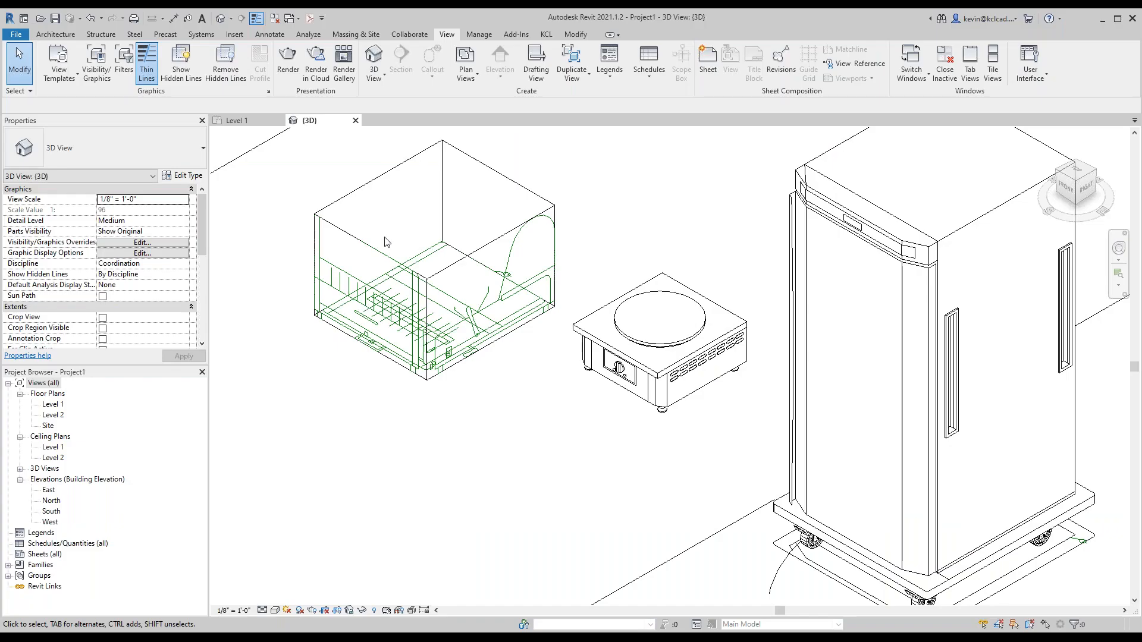
click(237, 122)
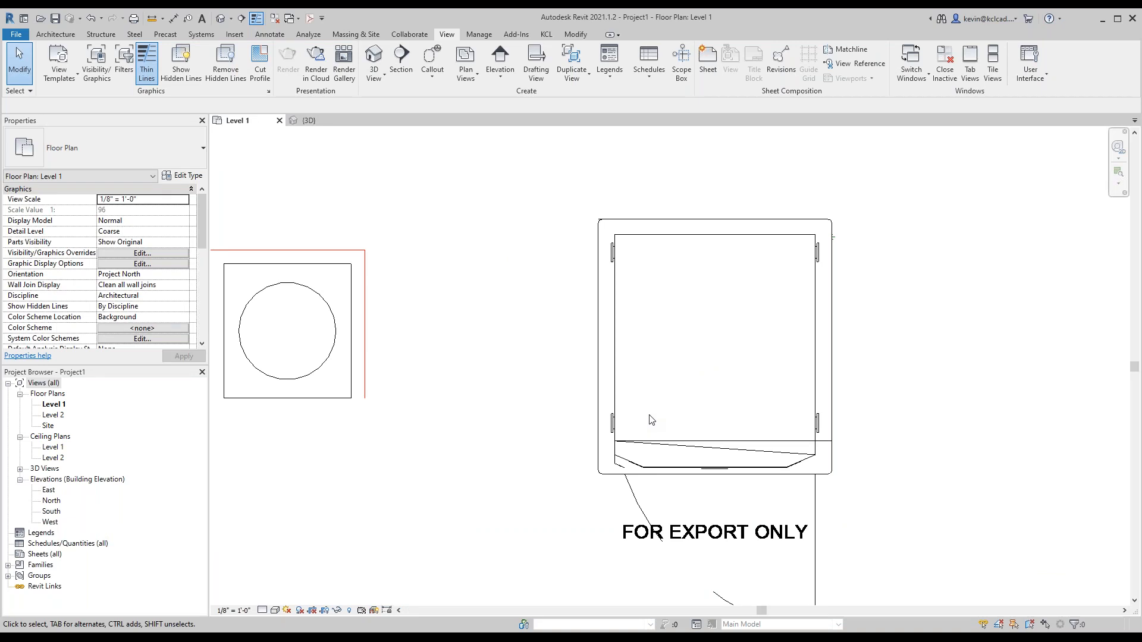
Step: Switch to KCL BIM/CAD Designer, clear the model search and open the Custom Blocks generator
key(alt+Tab)
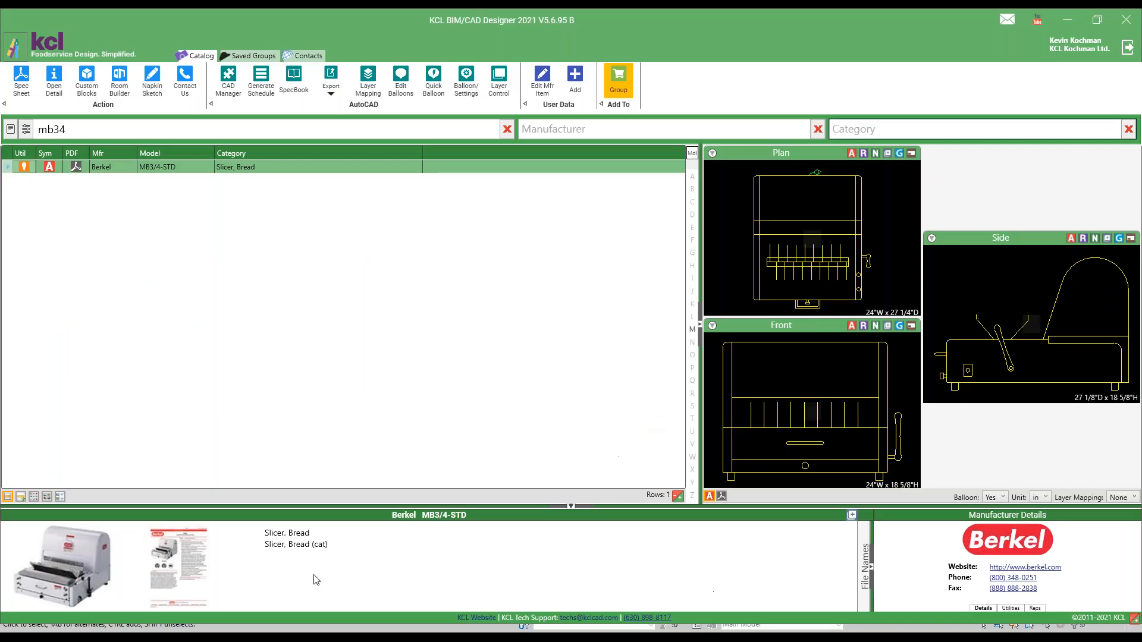
click(507, 130)
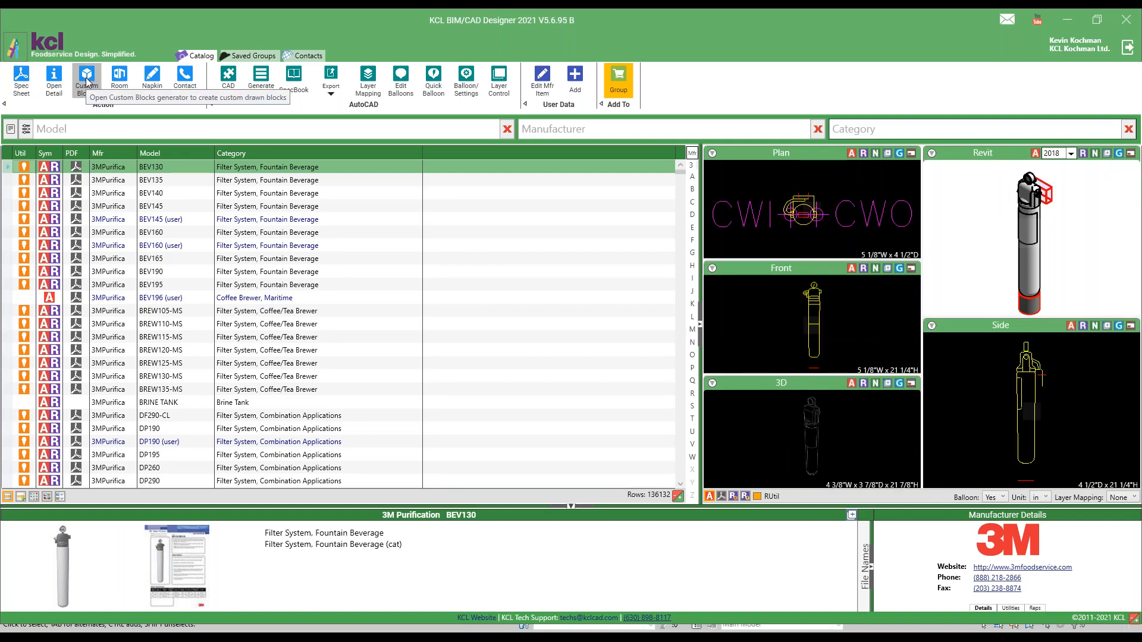
click(88, 84)
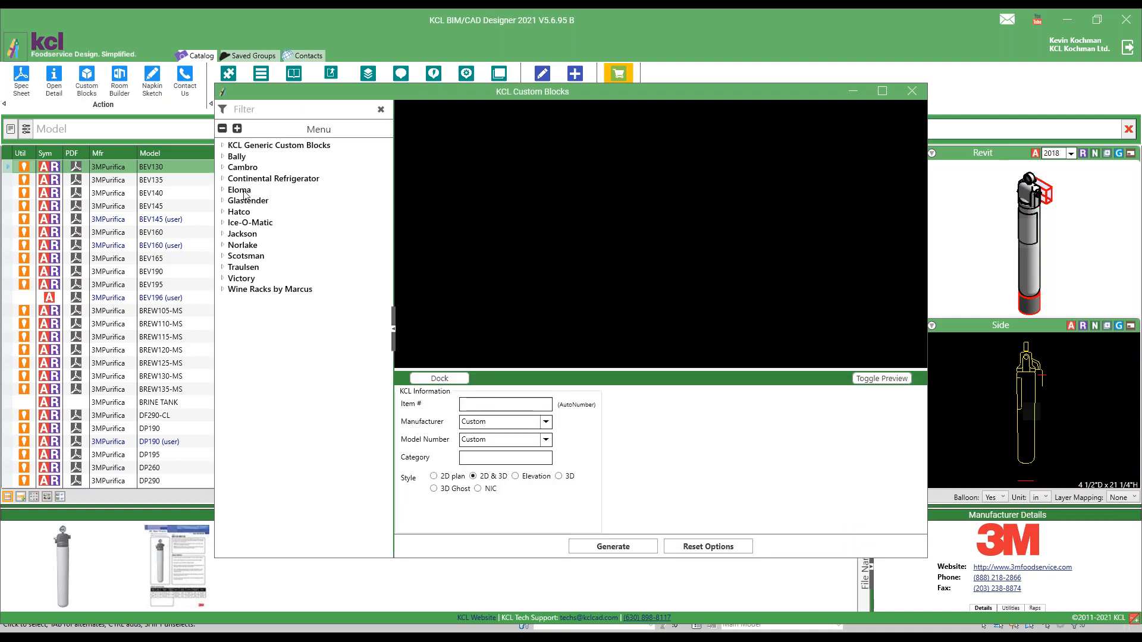
Step: Browse the KCL generic custom blocks, looking through the Beverages and Fabrication categories
click(223, 146)
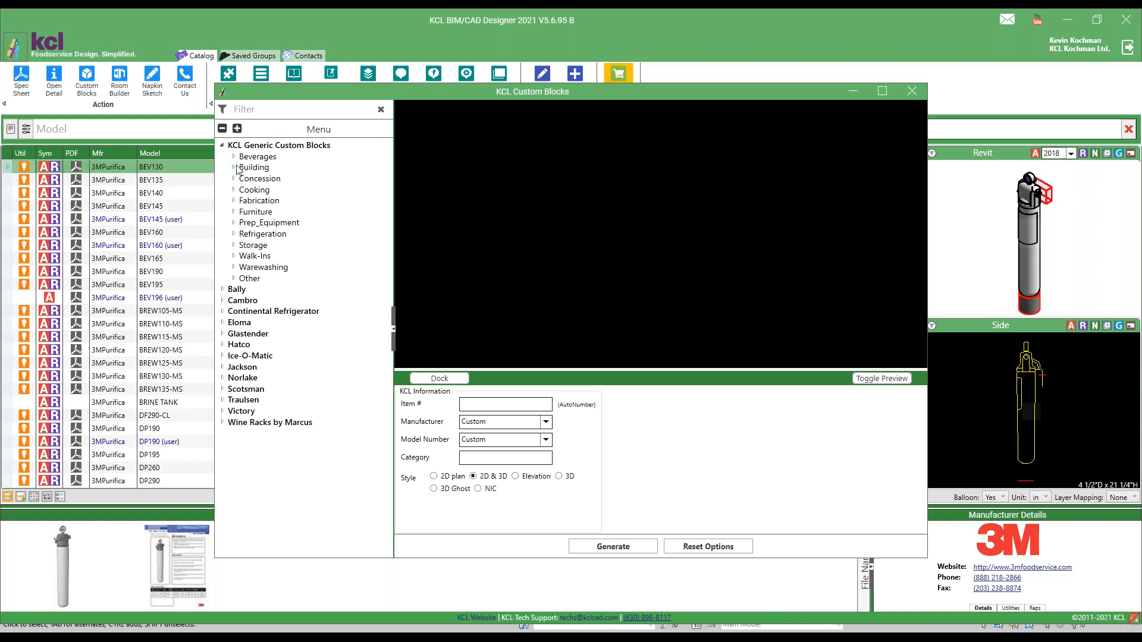
click(234, 157)
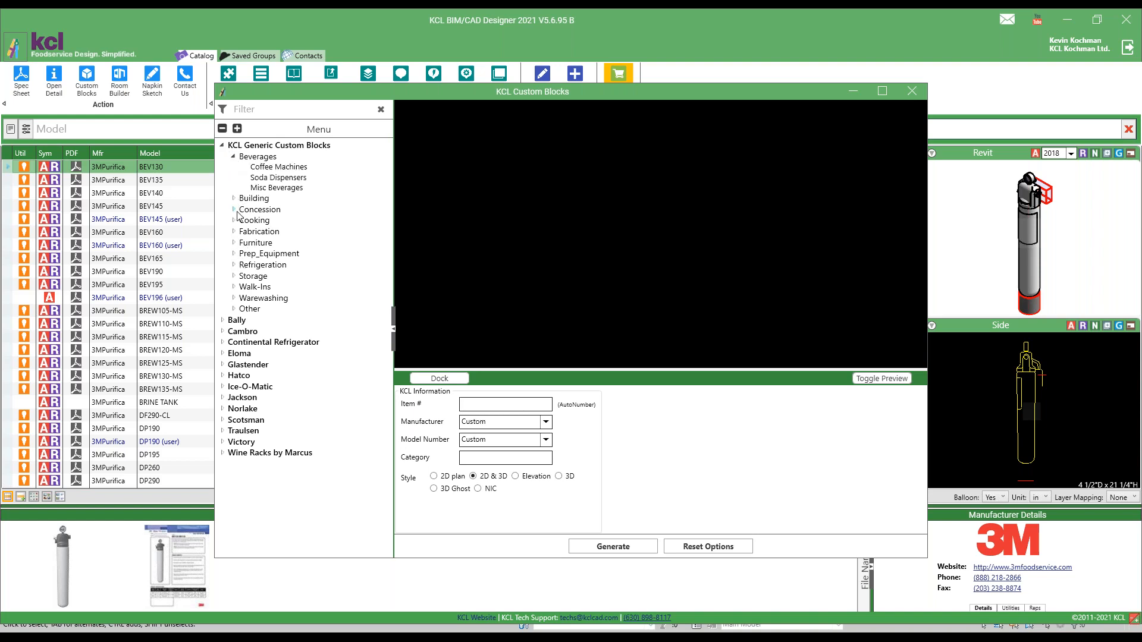
click(233, 232)
scroll(286, 271, down, 8)
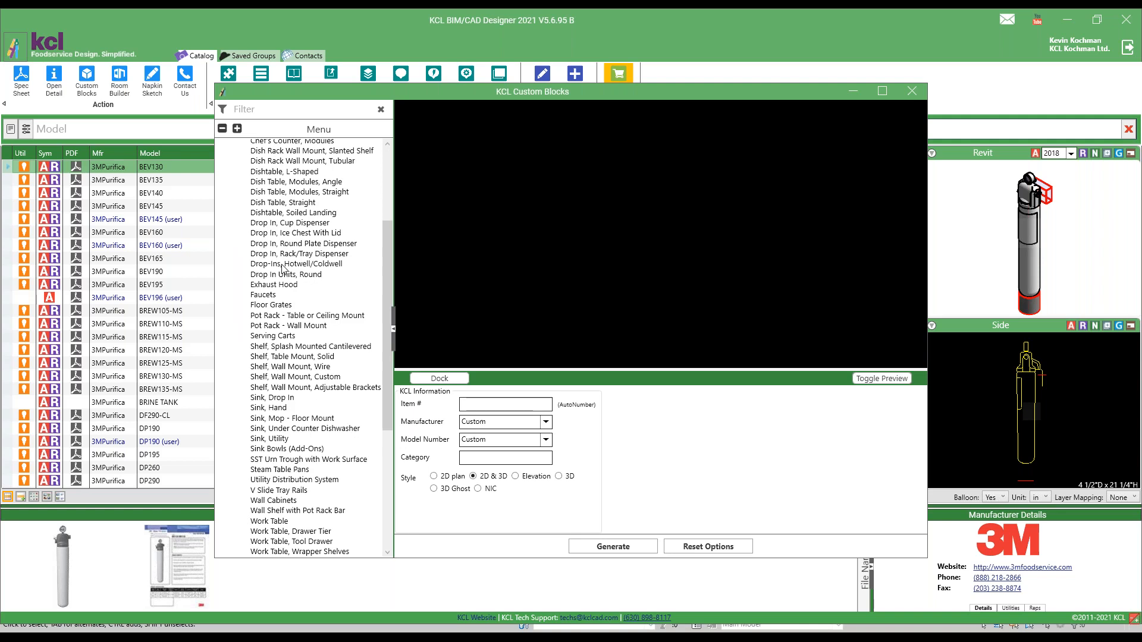
scroll(289, 306, down, 1)
scroll(300, 363, down, 3)
Step: Choose the Bally Walk-In Cooler custom block and set it to 2 compartments with a front-to-back size of 22 feet
click(222, 420)
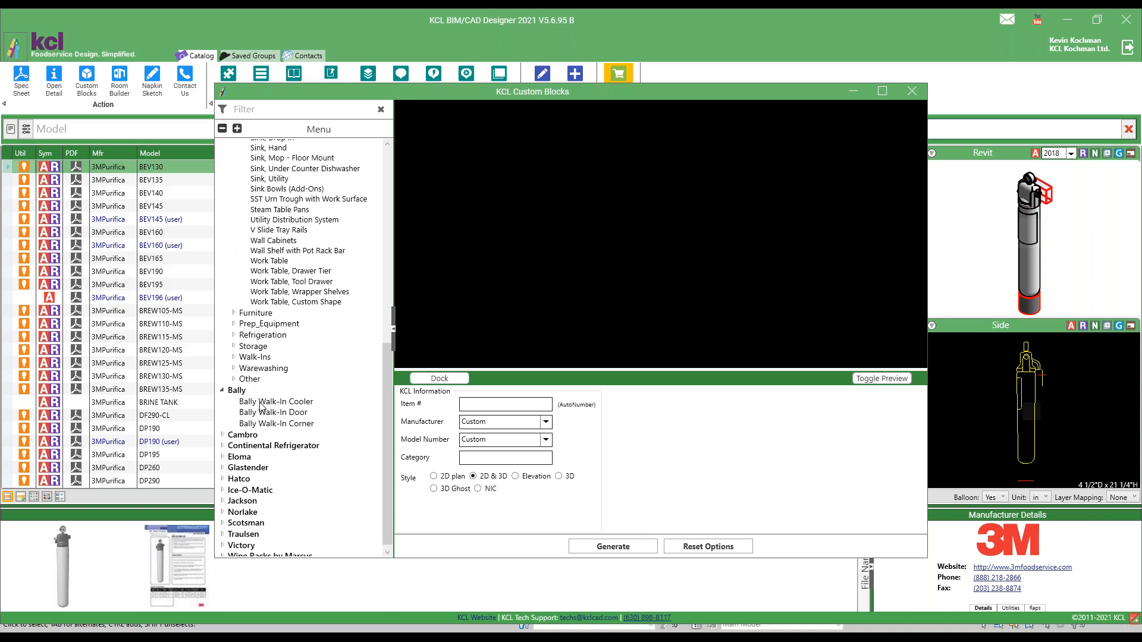
click(261, 402)
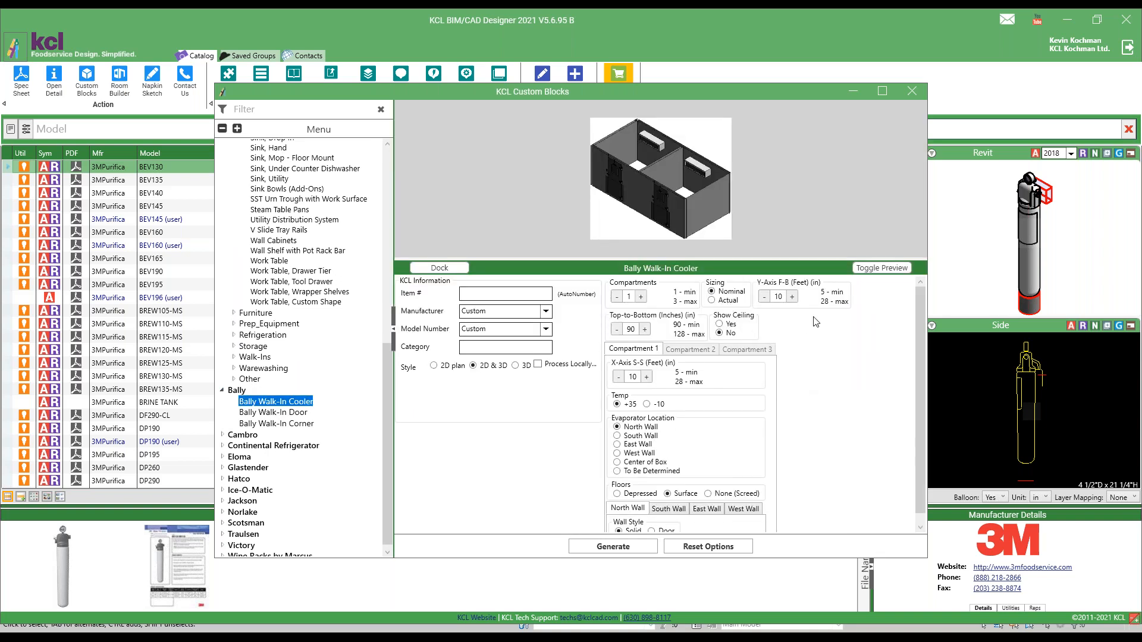
click(641, 297)
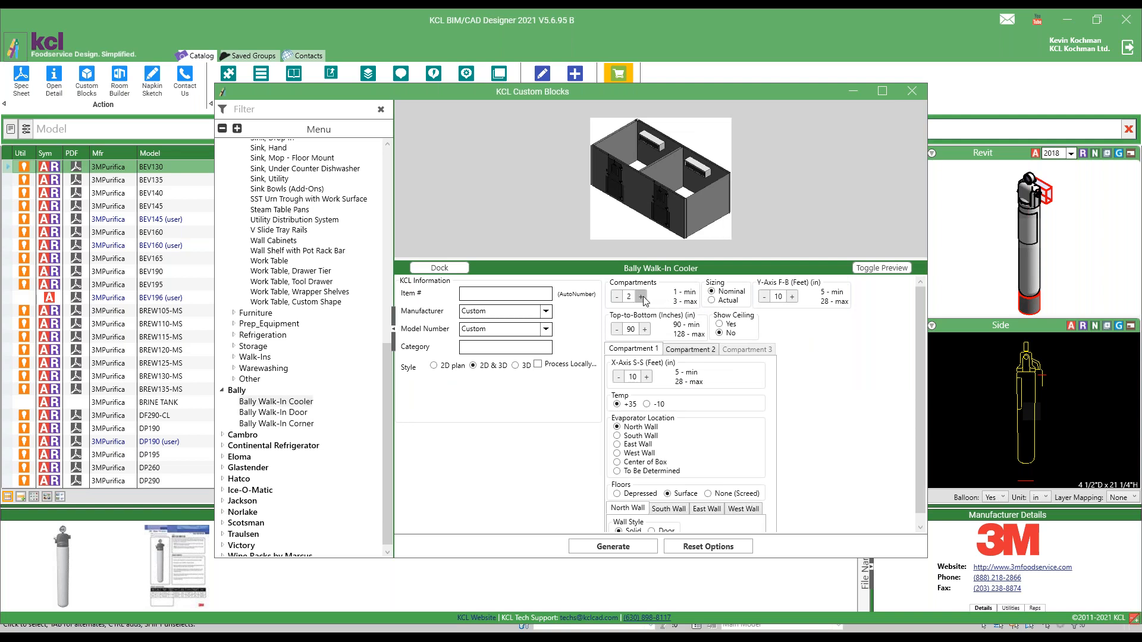
click(793, 297)
click(690, 350)
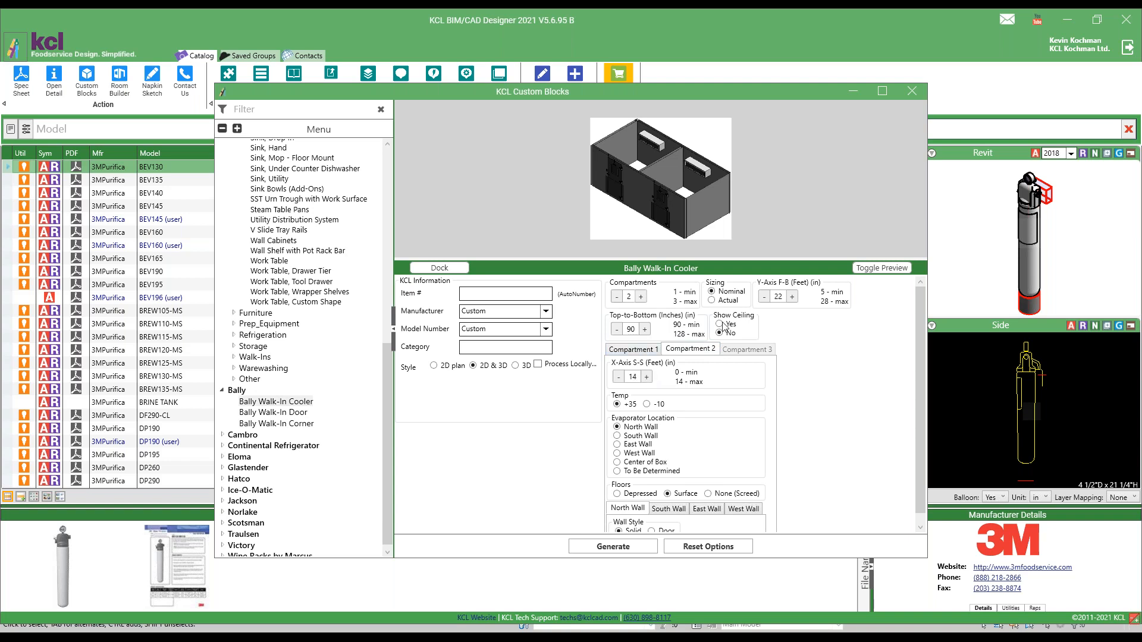
Step: Review the south wall door options of compartment 2 and generate the walk-in cooler block
scroll(720, 426, down, 1)
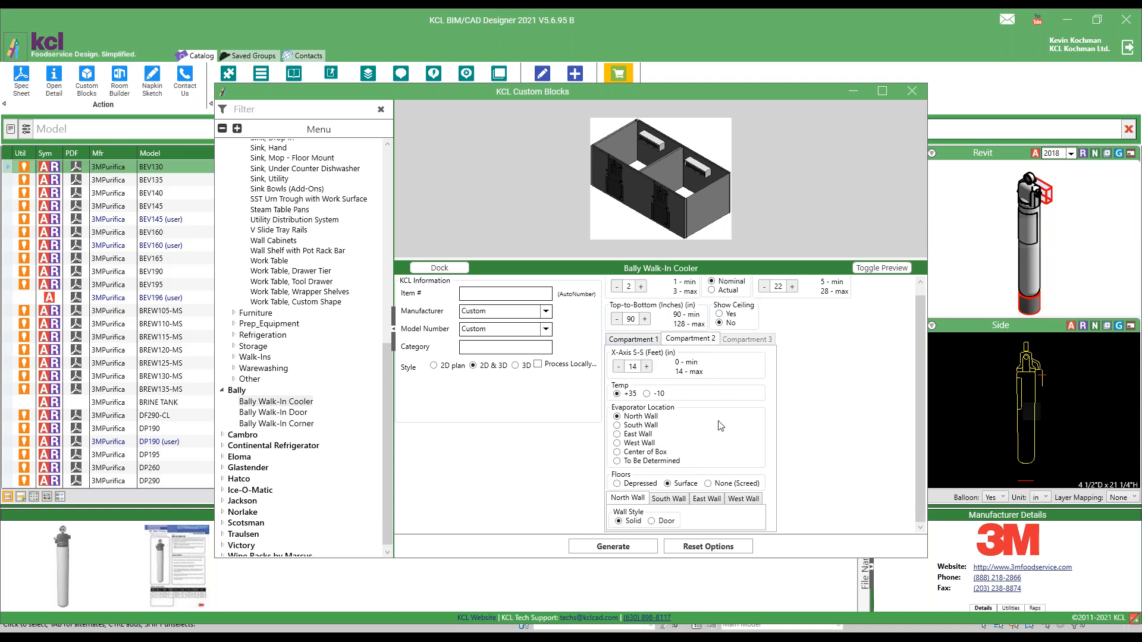
click(667, 503)
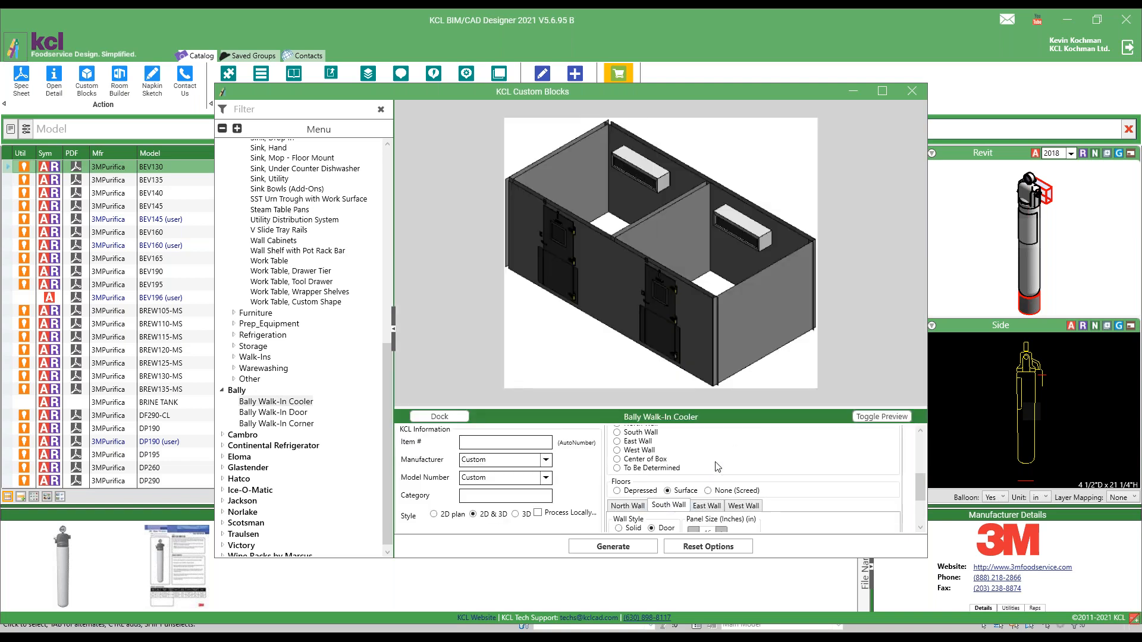
scroll(731, 448, down, 3)
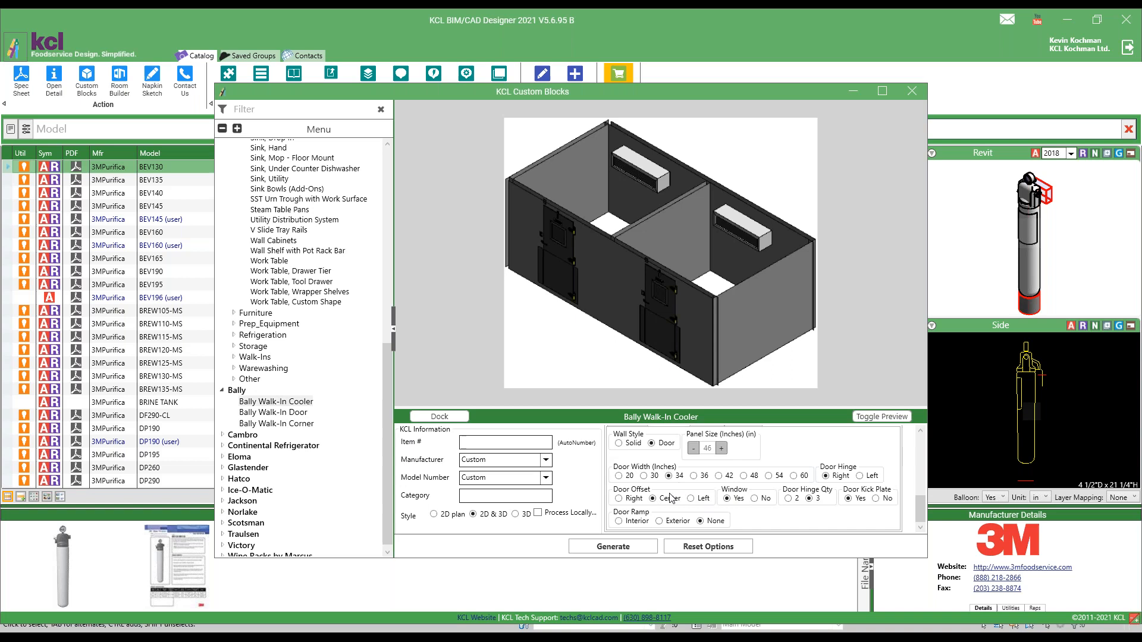
click(621, 551)
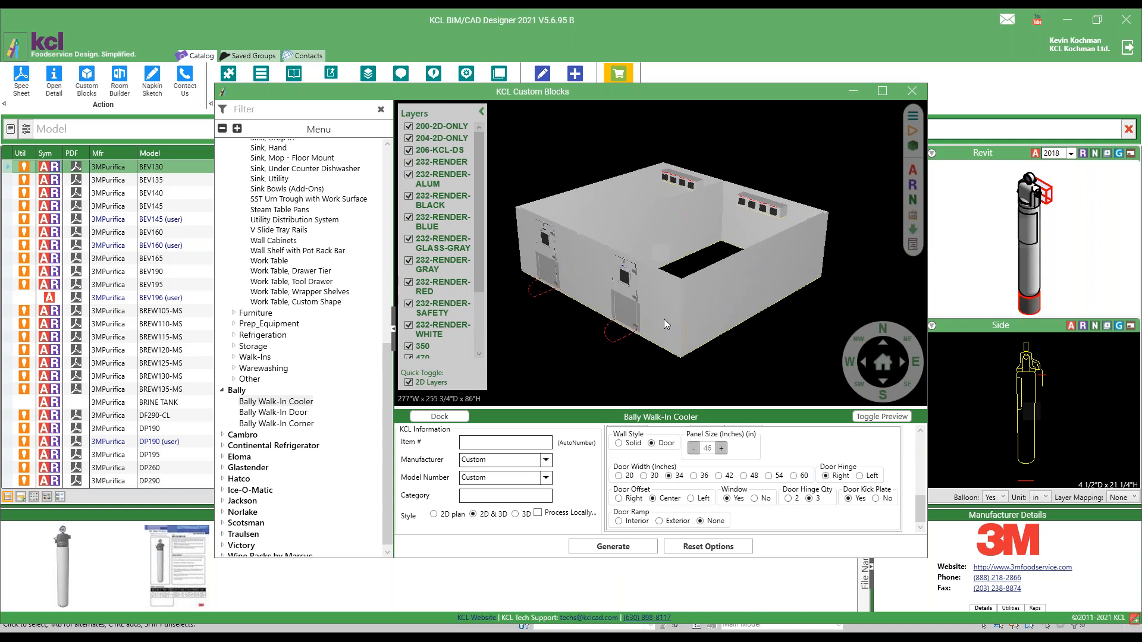
Step: Regenerate the walk-in cooler in the 2D plan style, the 3D style and finally the 2D & 3D style to compare them
scroll(584, 340, up, 1)
scroll(570, 340, down, 3)
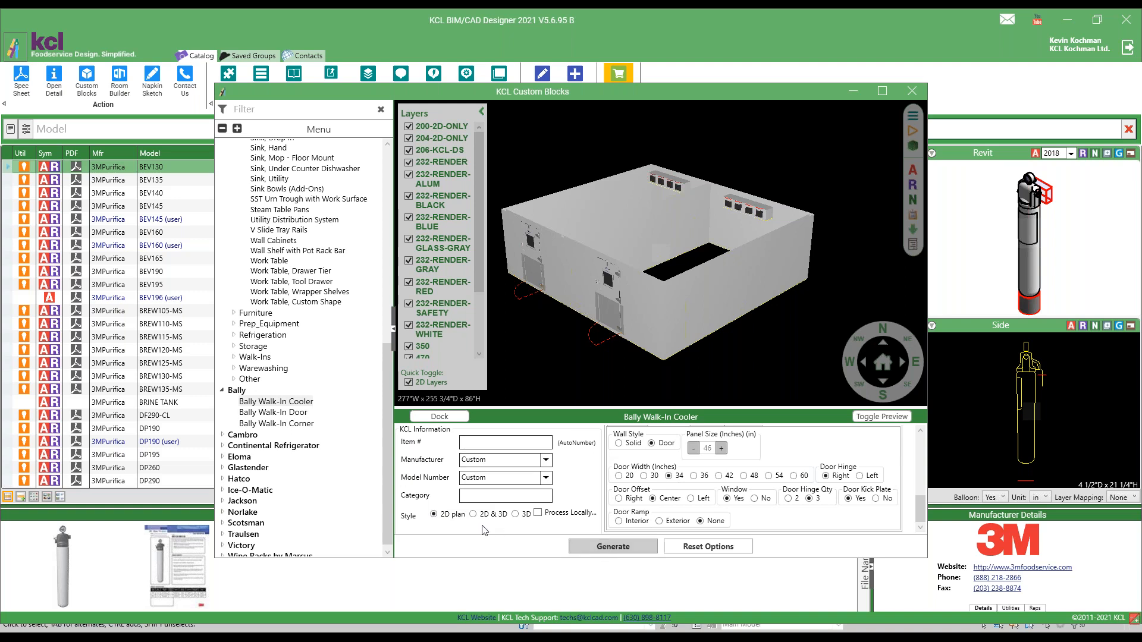
click(594, 547)
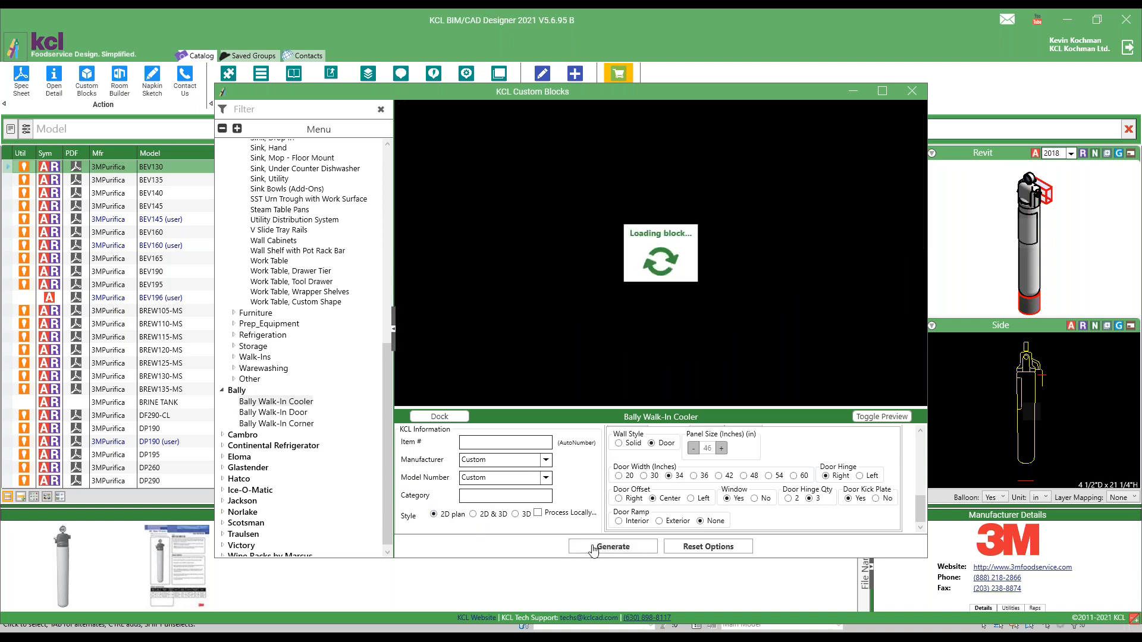
click(515, 514)
click(604, 547)
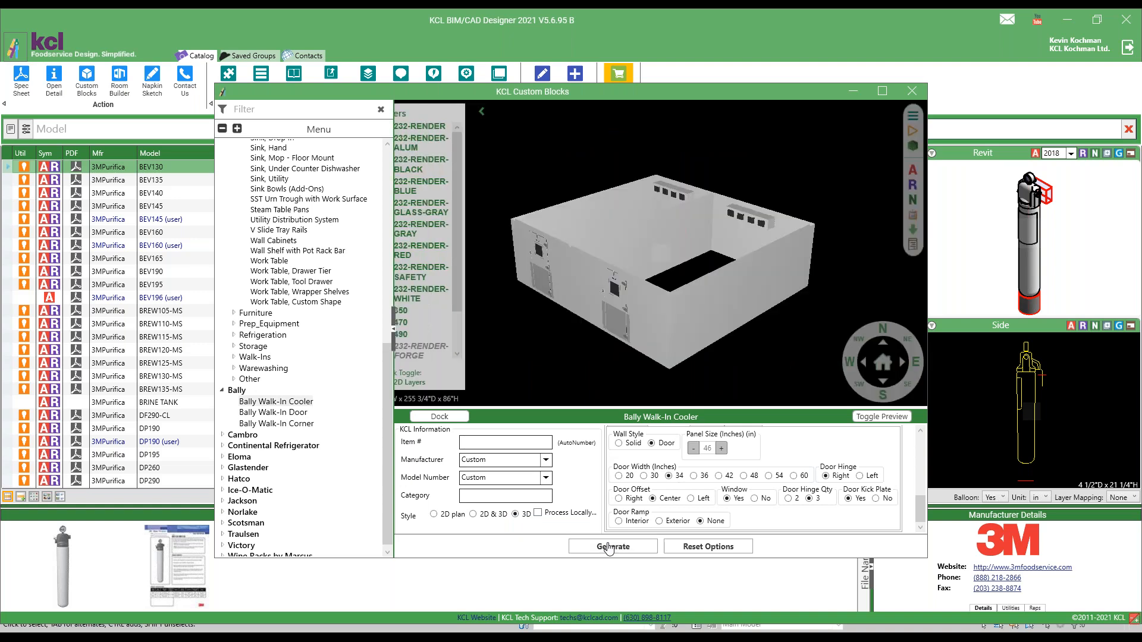
click(474, 514)
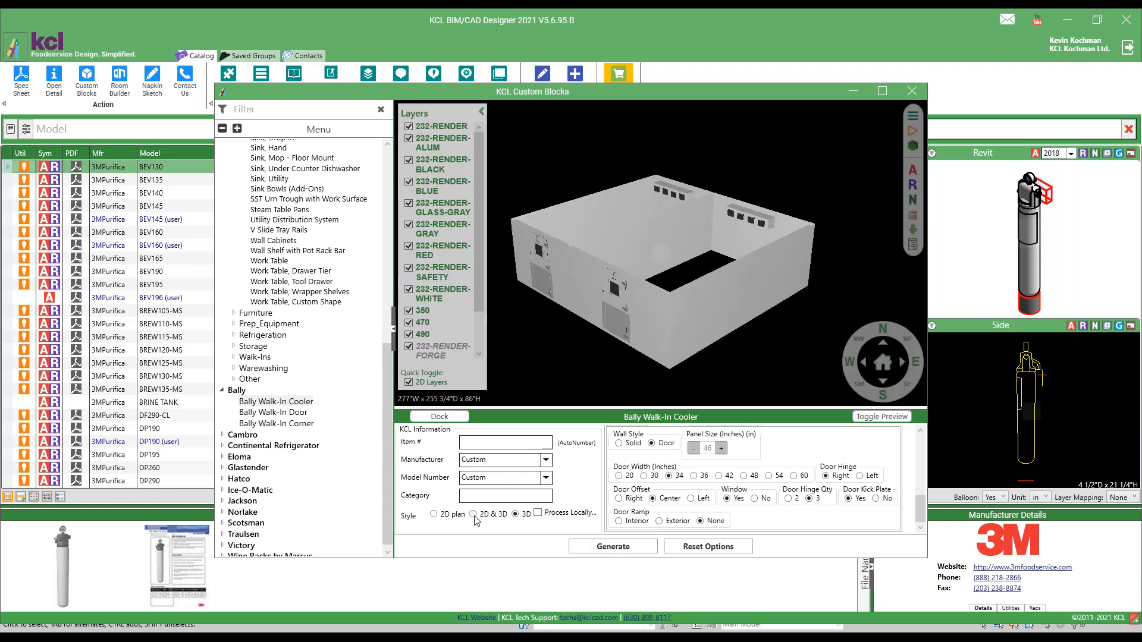
click(605, 548)
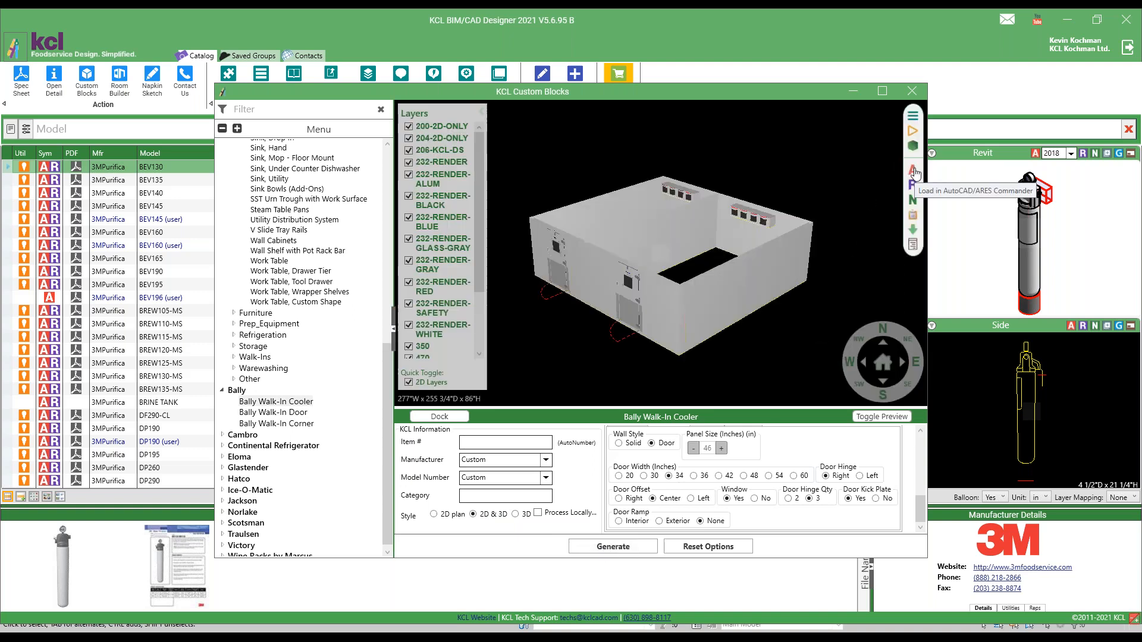
Step: Load the walk-in cooler into AutoCAD, insert it beside the existing equipment at rotation 0, and place its item label inside the wider compartment
click(913, 172)
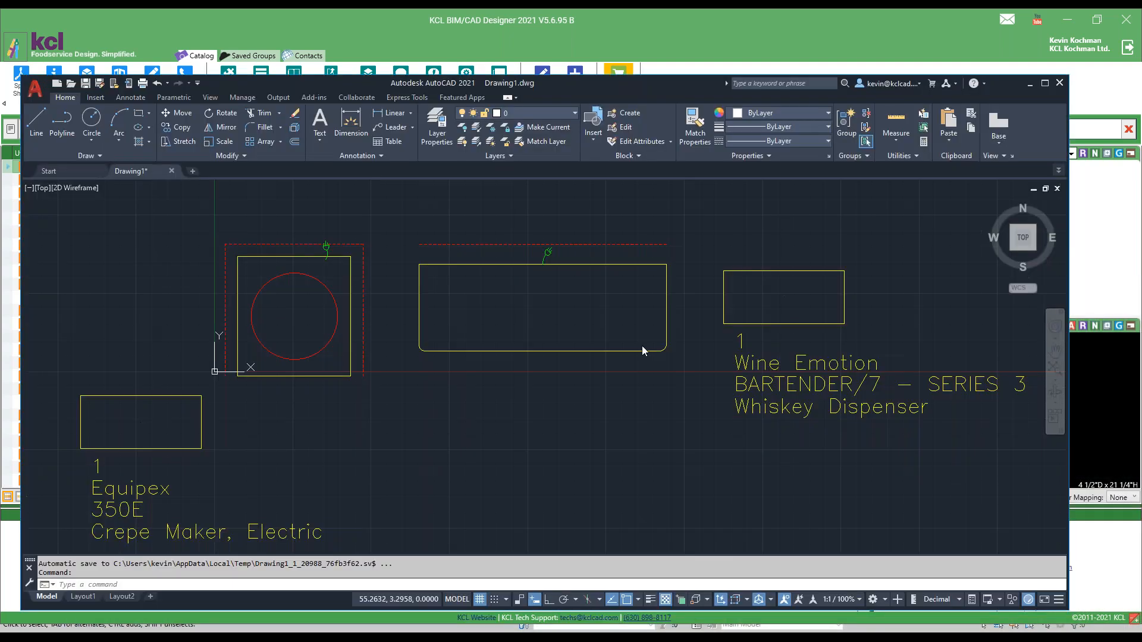
scroll(565, 333, down, 2)
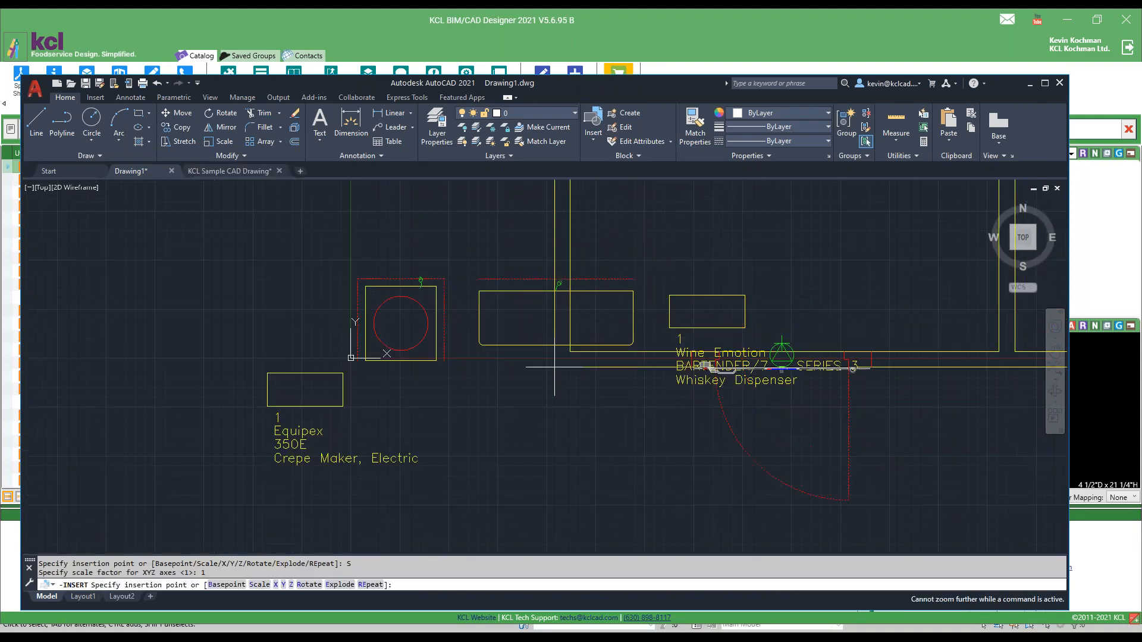
click(902, 507)
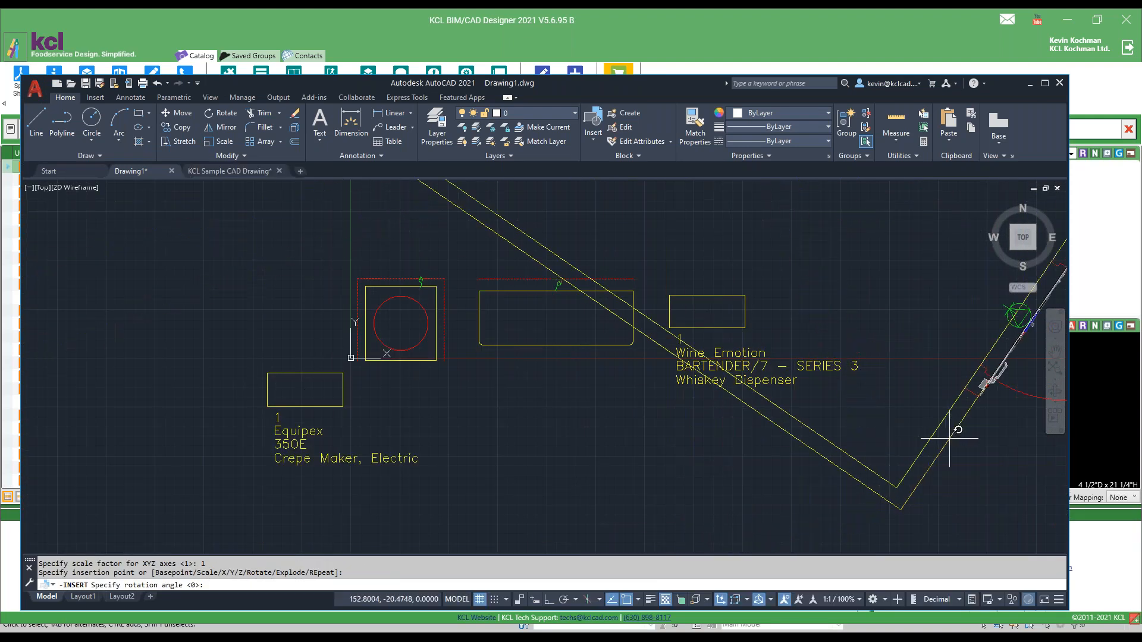
key(Return)
scroll(885, 425, down, 5)
scroll(809, 301, down, 2)
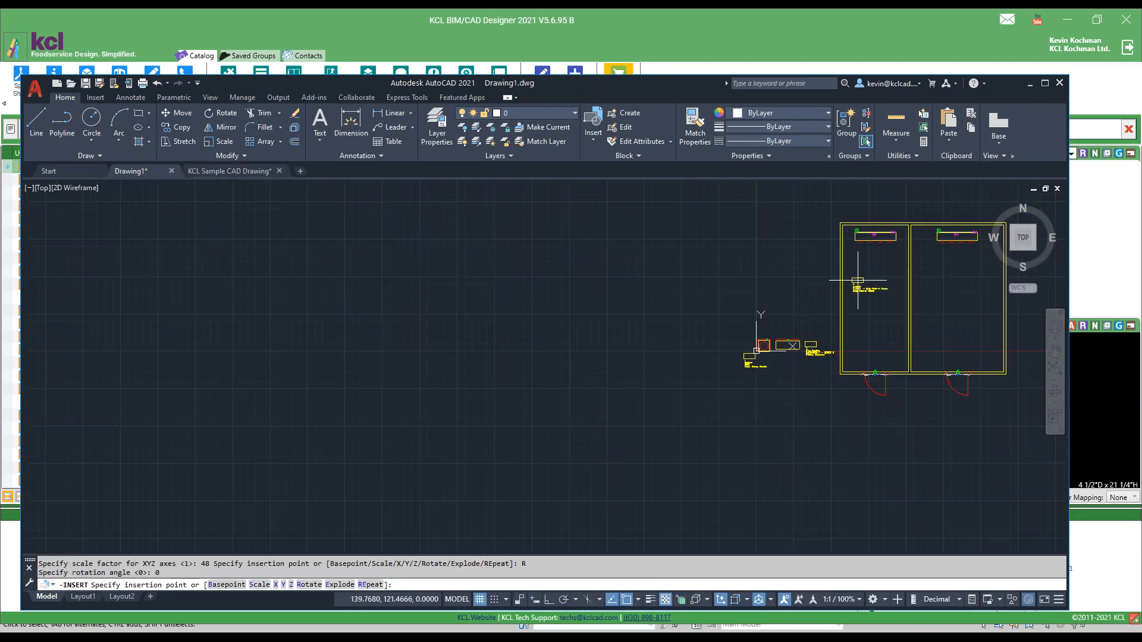
click(951, 297)
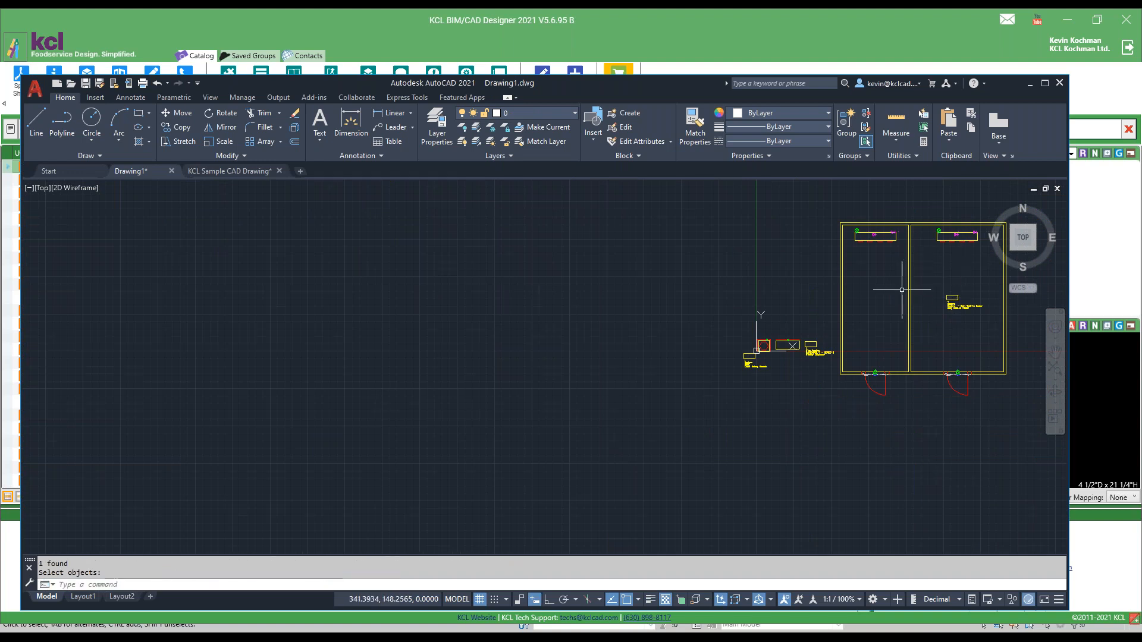
middle_drag(930, 276, 538, 311)
scroll(561, 301, up, 4)
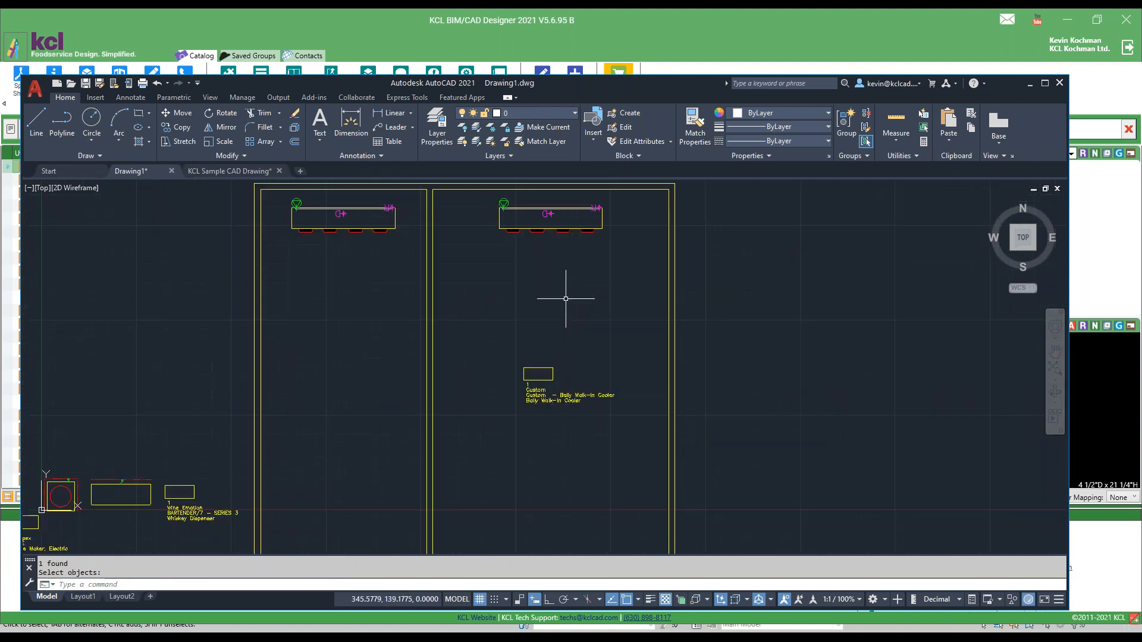
scroll(519, 290, down, 4)
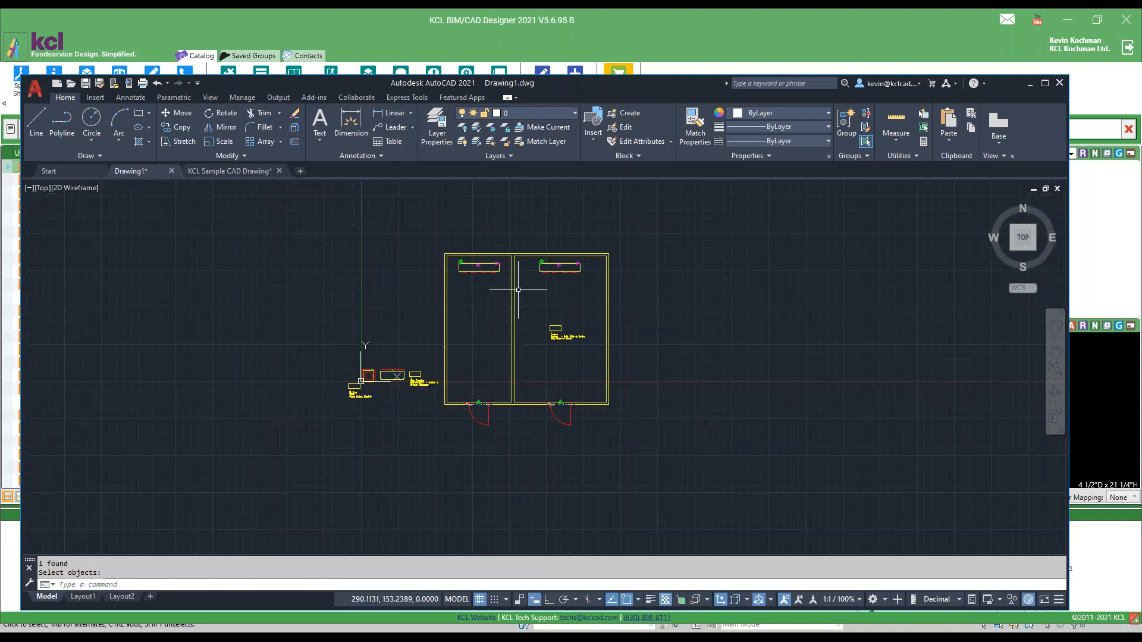
Step: Switch back to KCL Custom Blocks, load the walk-in cooler into NapkinSketch, and close the sketch
click(743, 39)
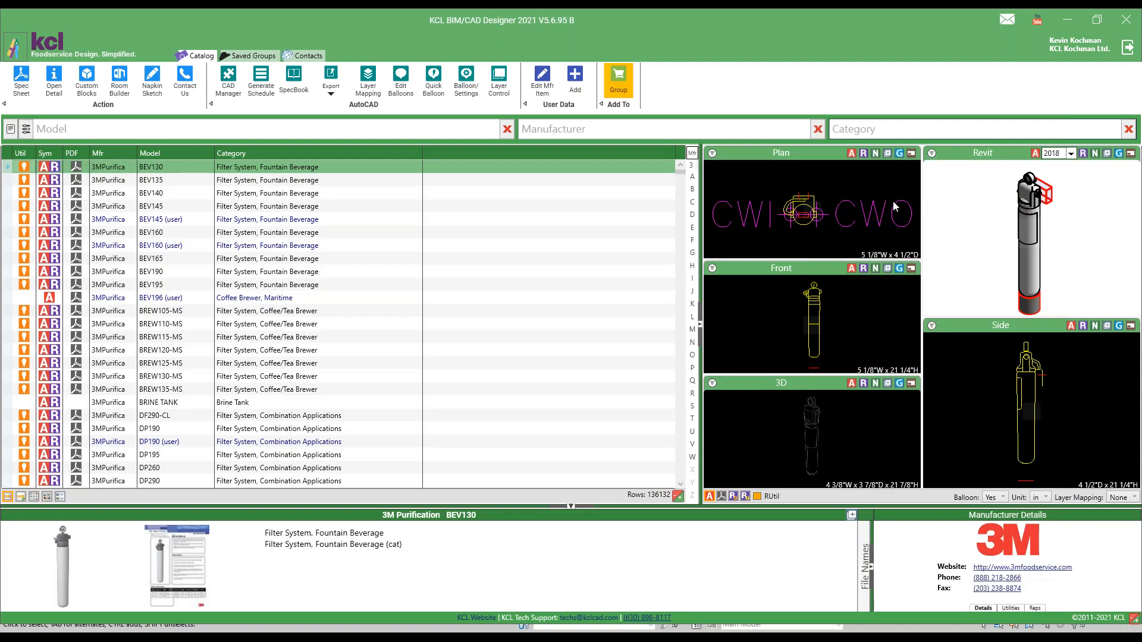
key(alt+Tab)
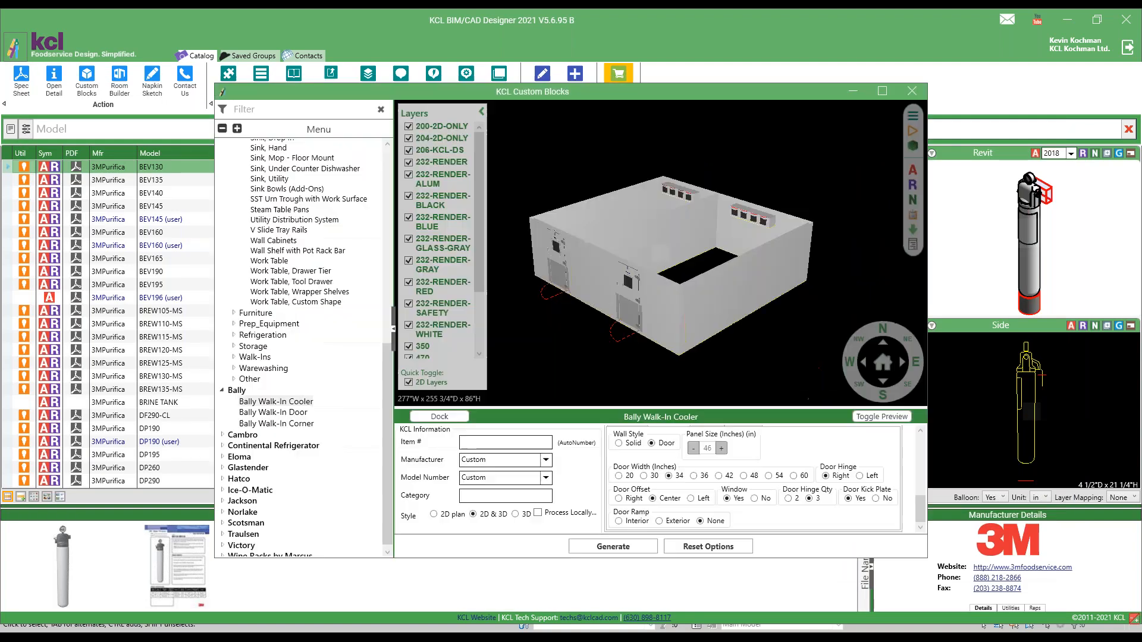
click(914, 201)
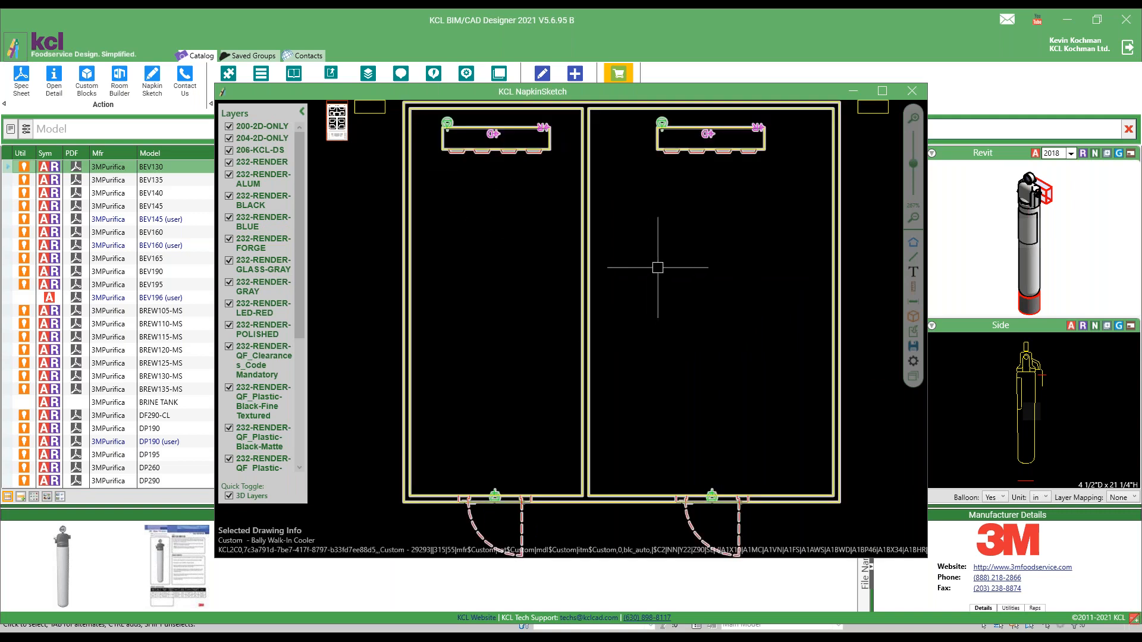
click(912, 91)
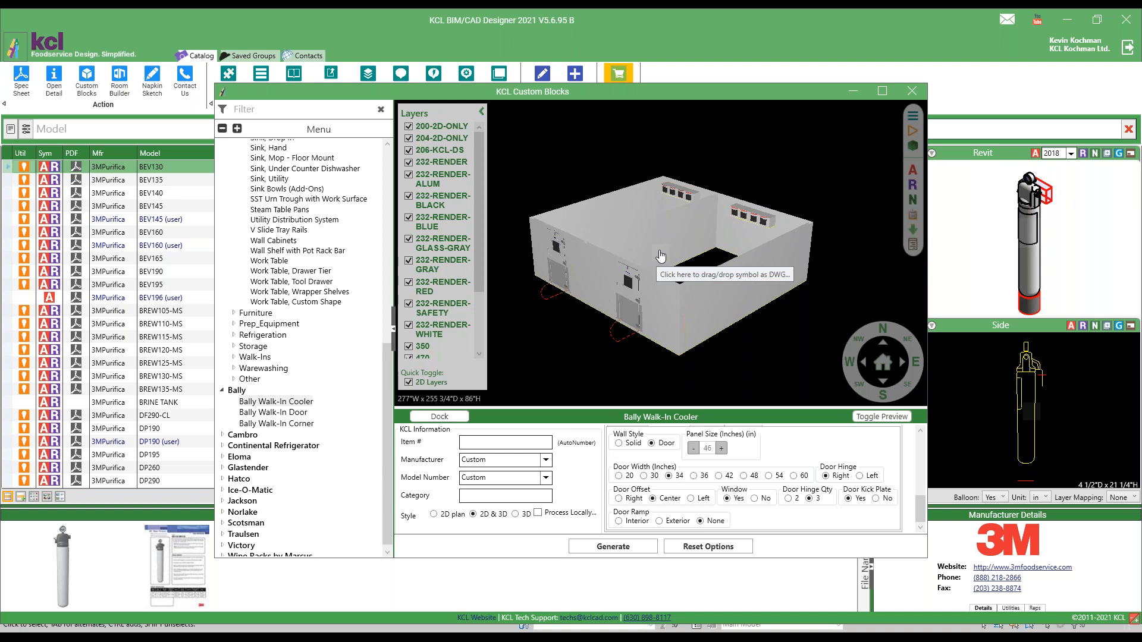
Step: Choose the Work Table custom block and cycle through its presets to the caster version with a solid base and solid work top
click(268, 262)
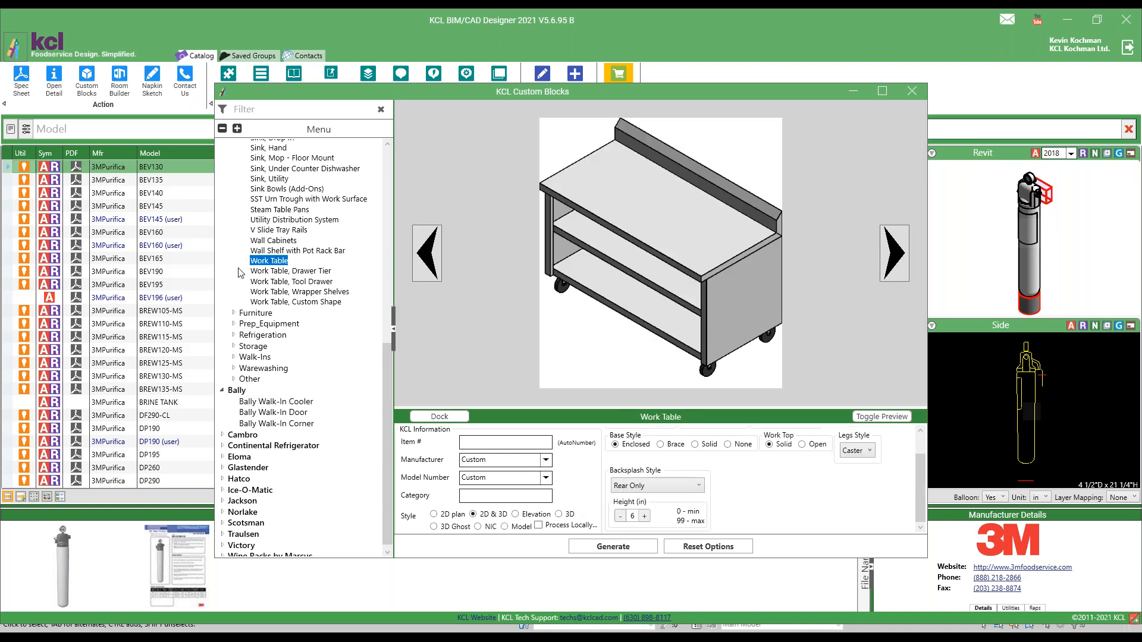
click(897, 253)
click(897, 253)
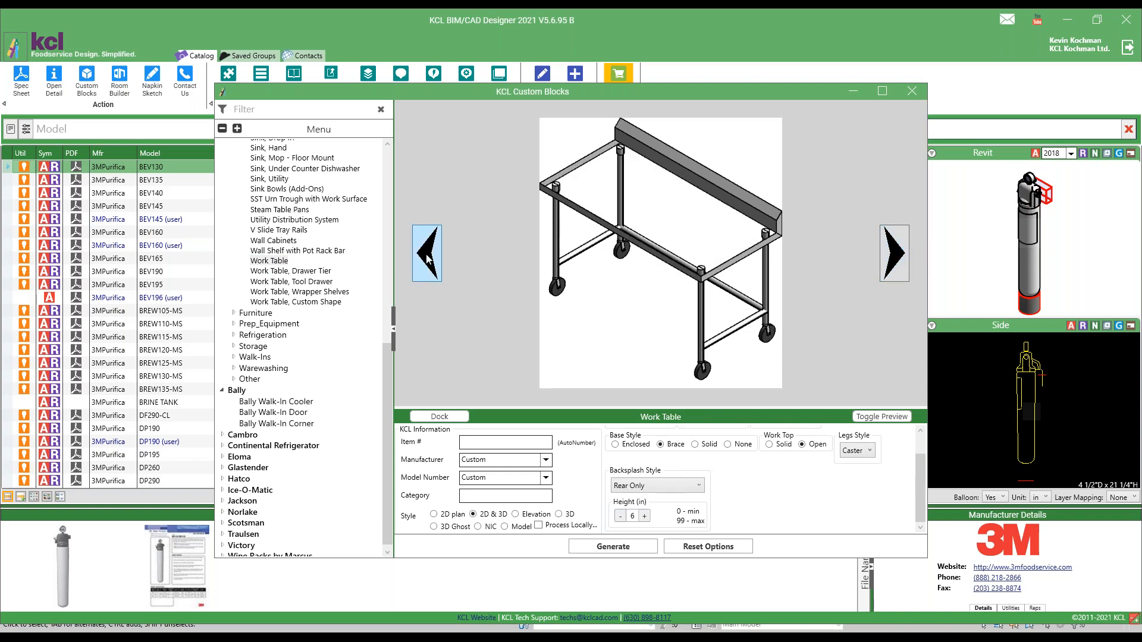
click(904, 254)
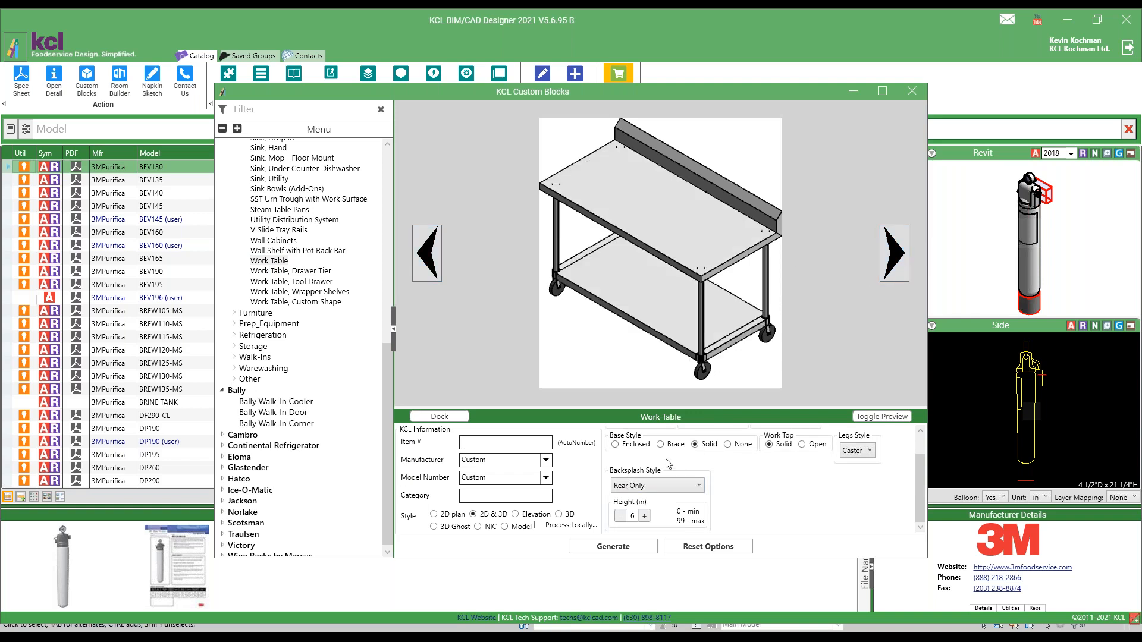
Step: Set the work table's backsplash to Rear & RH End, legs to Feet and side-to-side size to 65 inches, and generate it
click(697, 487)
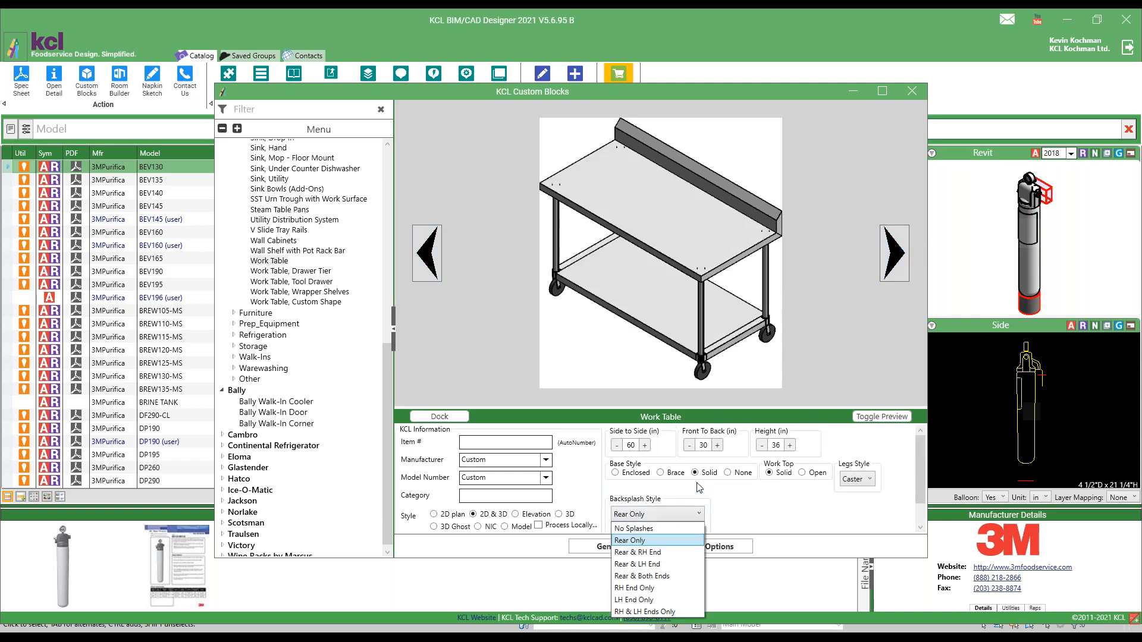
click(654, 553)
click(854, 482)
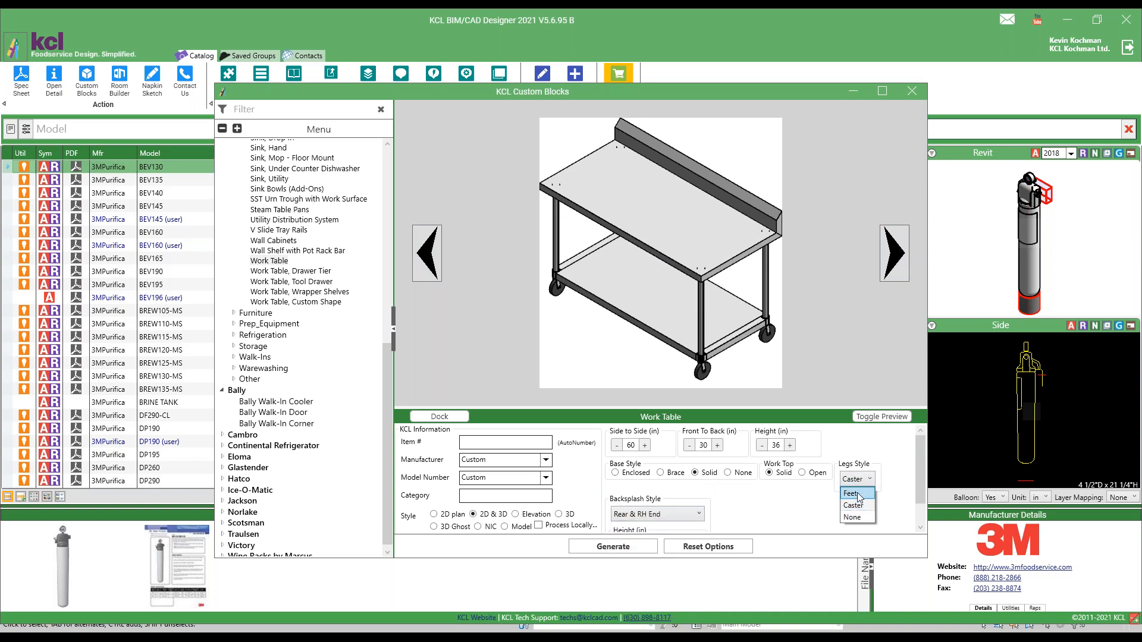
click(851, 493)
click(646, 414)
click(614, 547)
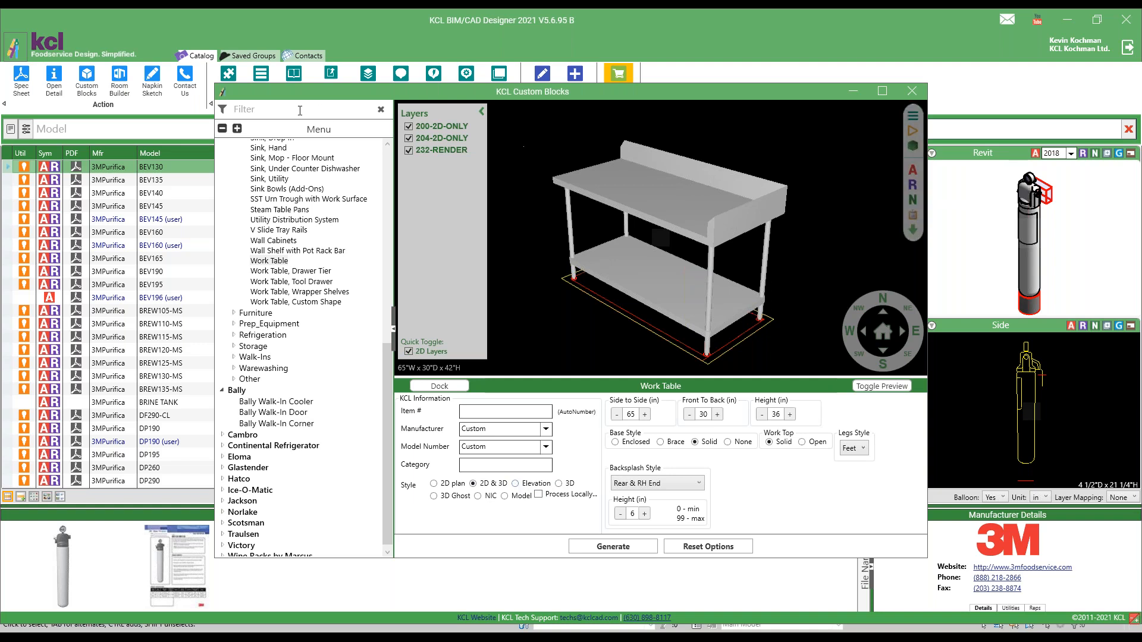
Step: Filter the custom blocks by "table", choose Table w/Chairs, and look through its presets
click(280, 111)
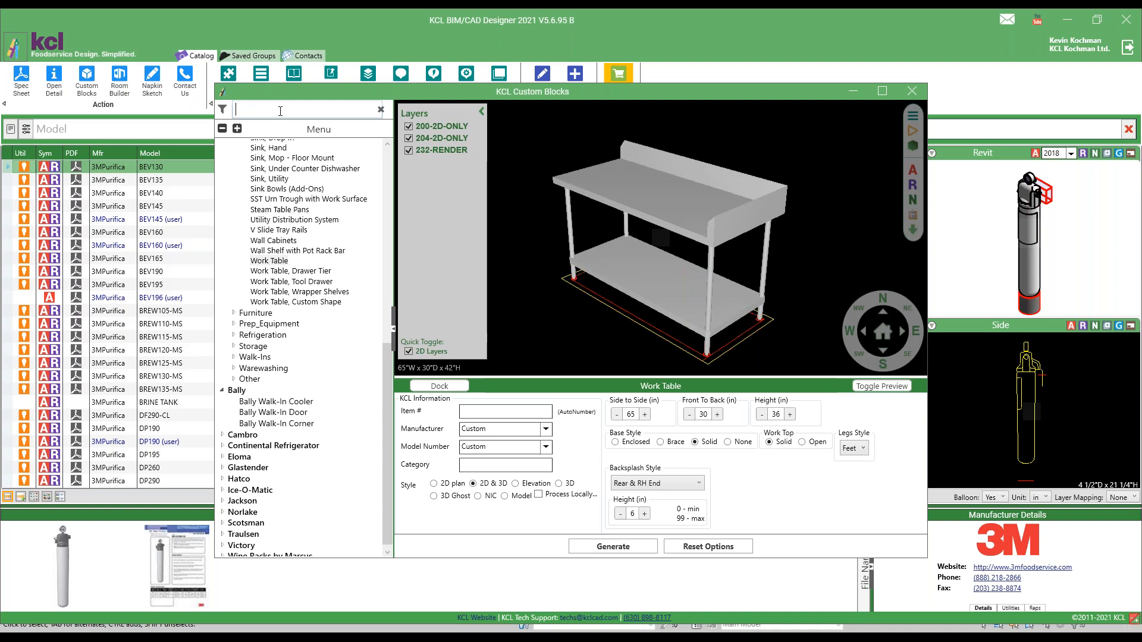
text(table)
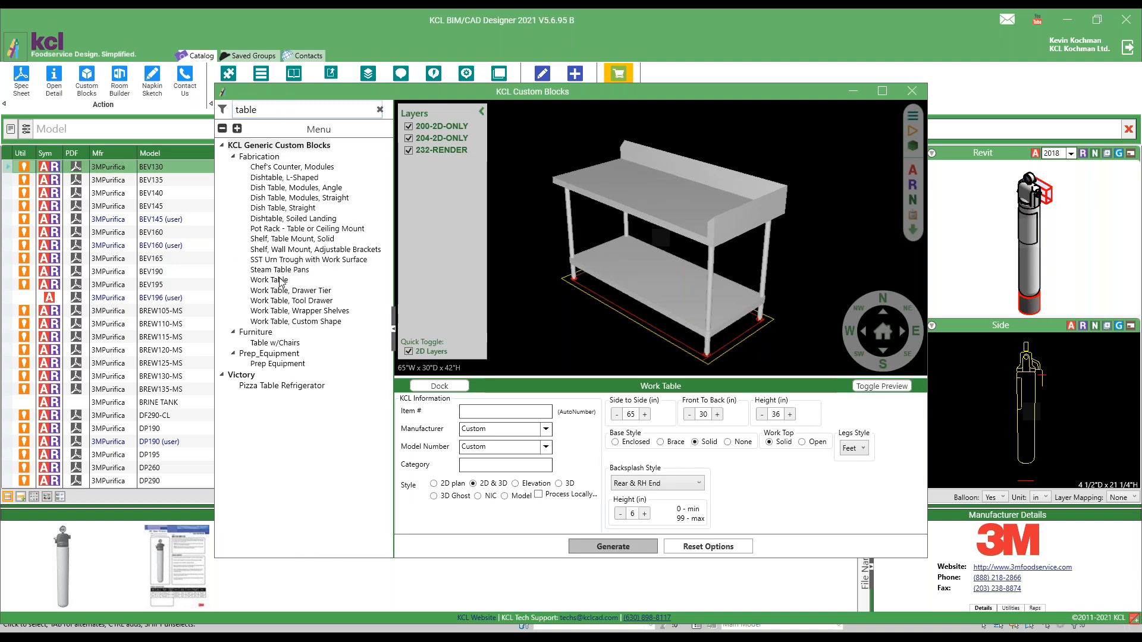
click(279, 344)
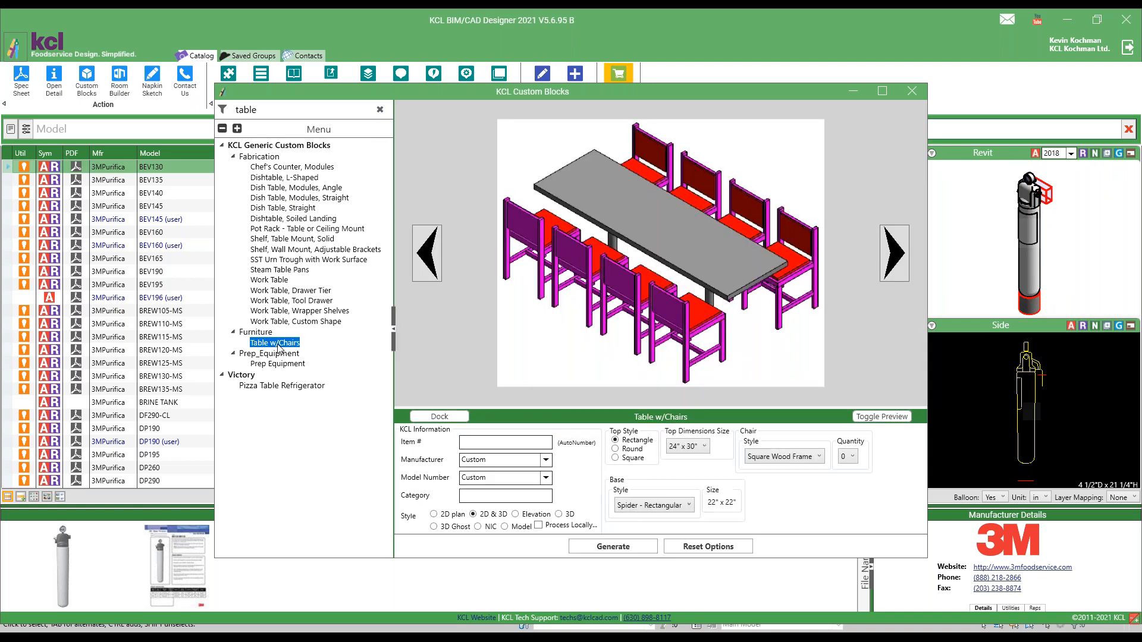
click(900, 255)
click(900, 255)
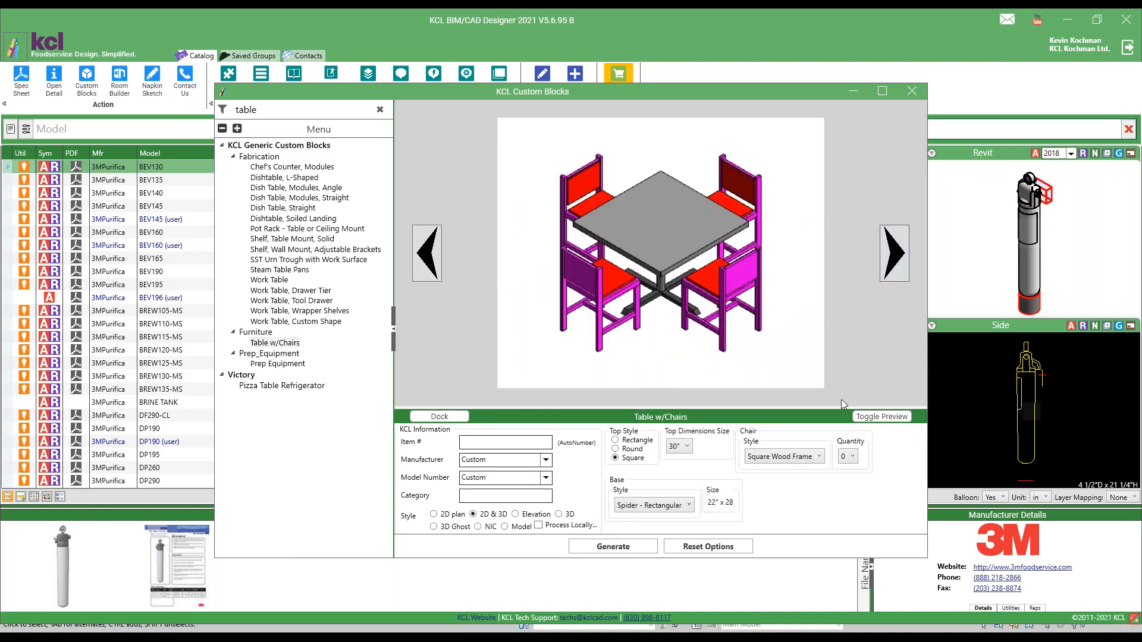
Step: Configure a round 72" table top with 8 Plastic Cafe chairs and generate the block
click(802, 457)
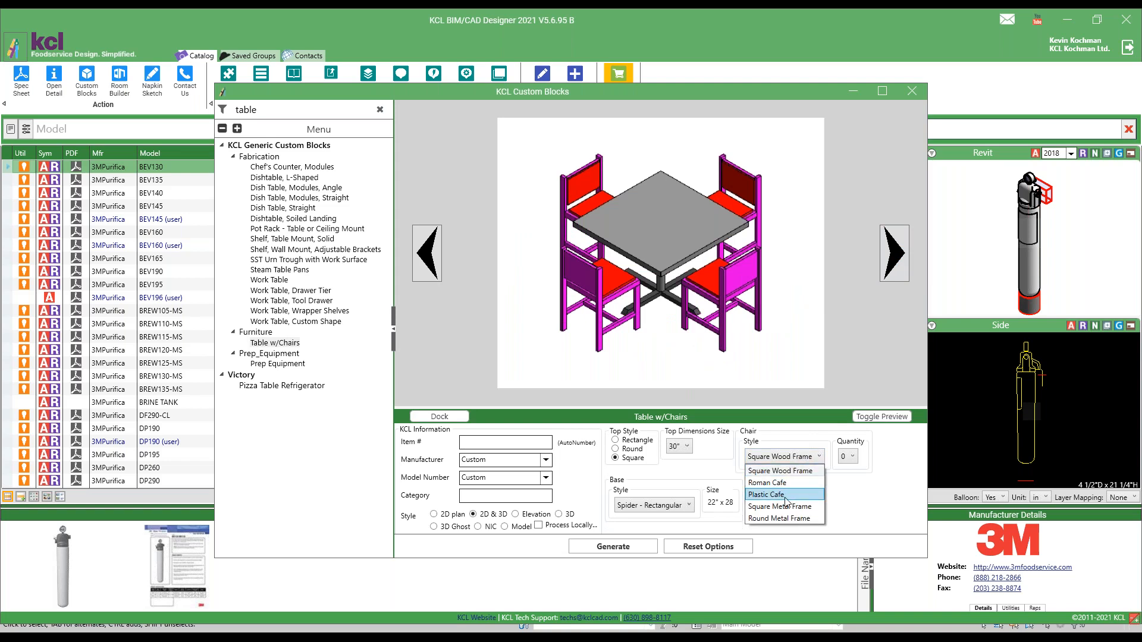
click(787, 495)
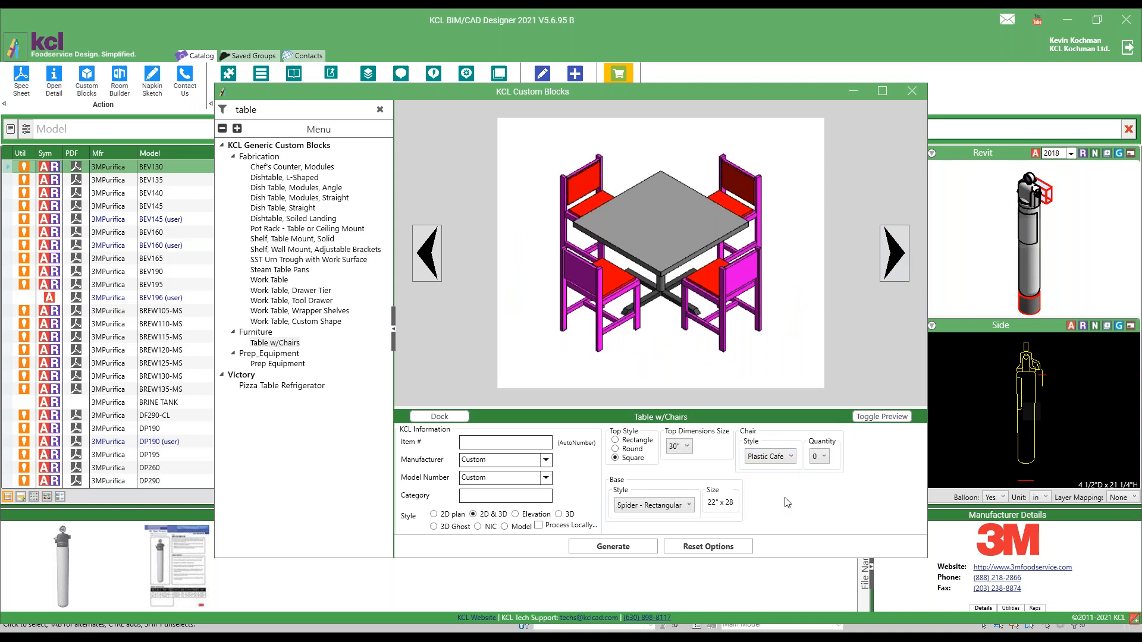
click(821, 457)
click(824, 496)
click(632, 450)
click(687, 448)
click(675, 522)
click(820, 457)
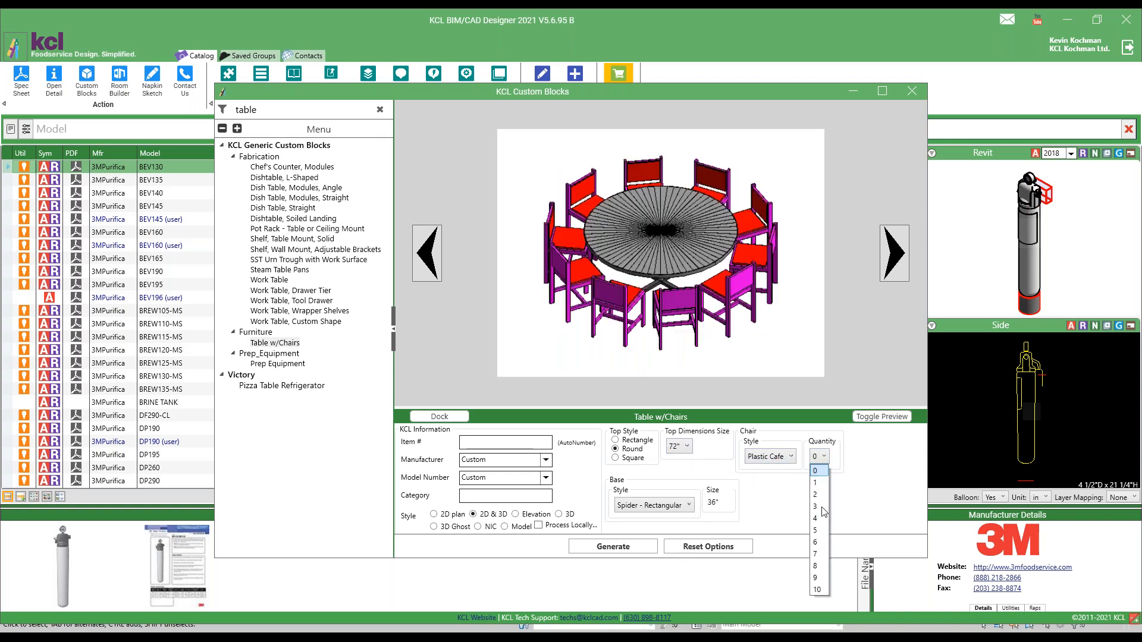
click(815, 565)
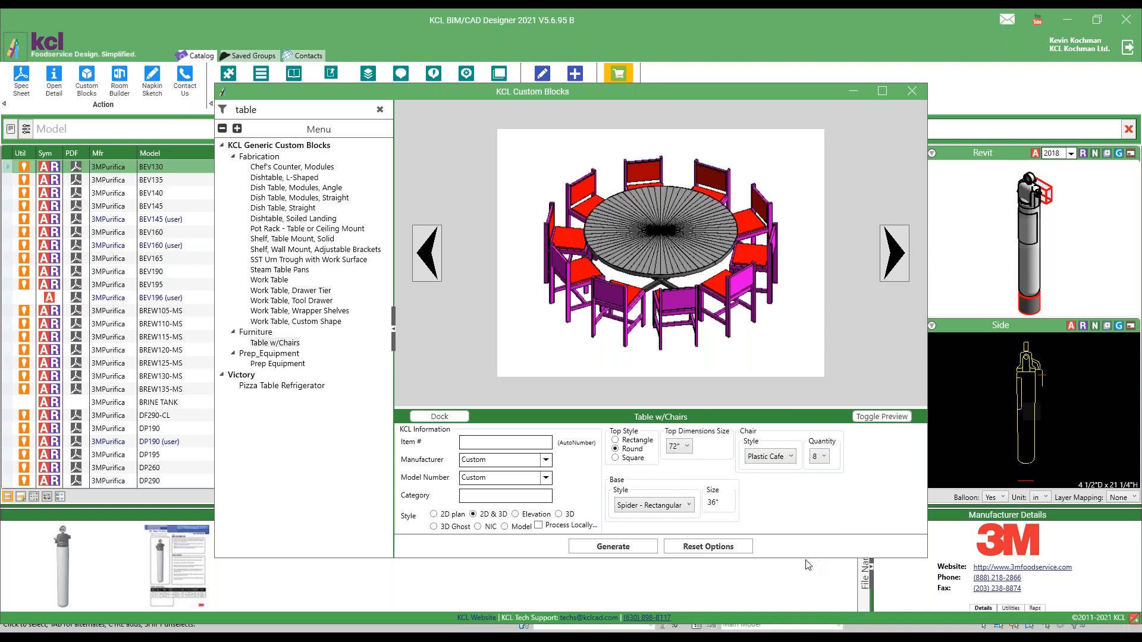
click(619, 547)
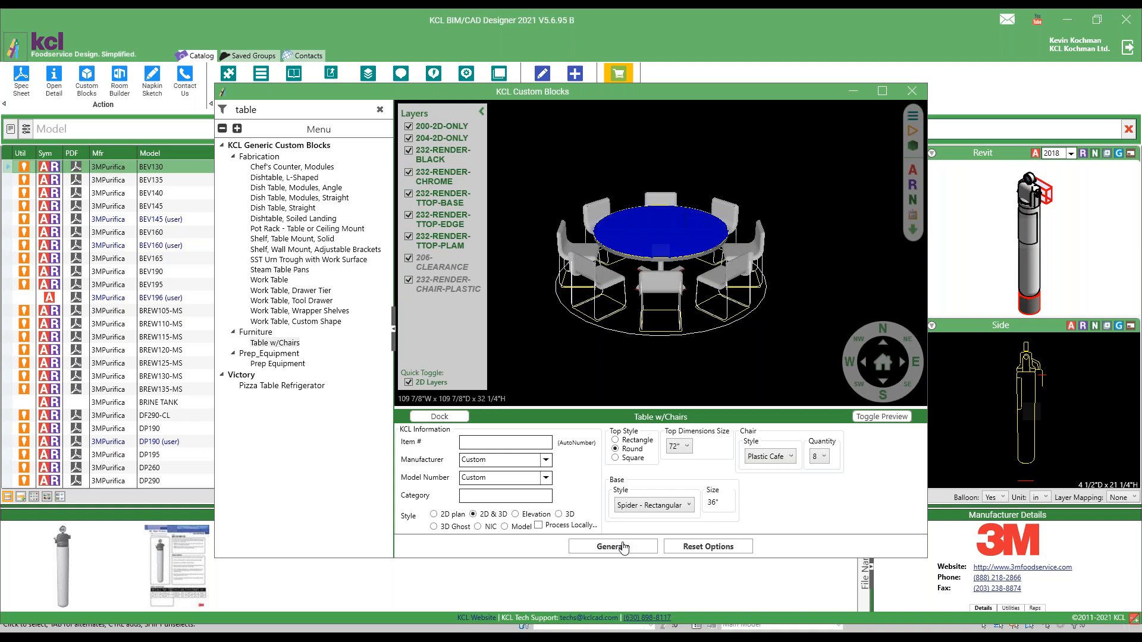
Step: Load the round table with chairs into NapkinSketch and place the second copy directly below the first, beside the walk-in cooler
click(914, 202)
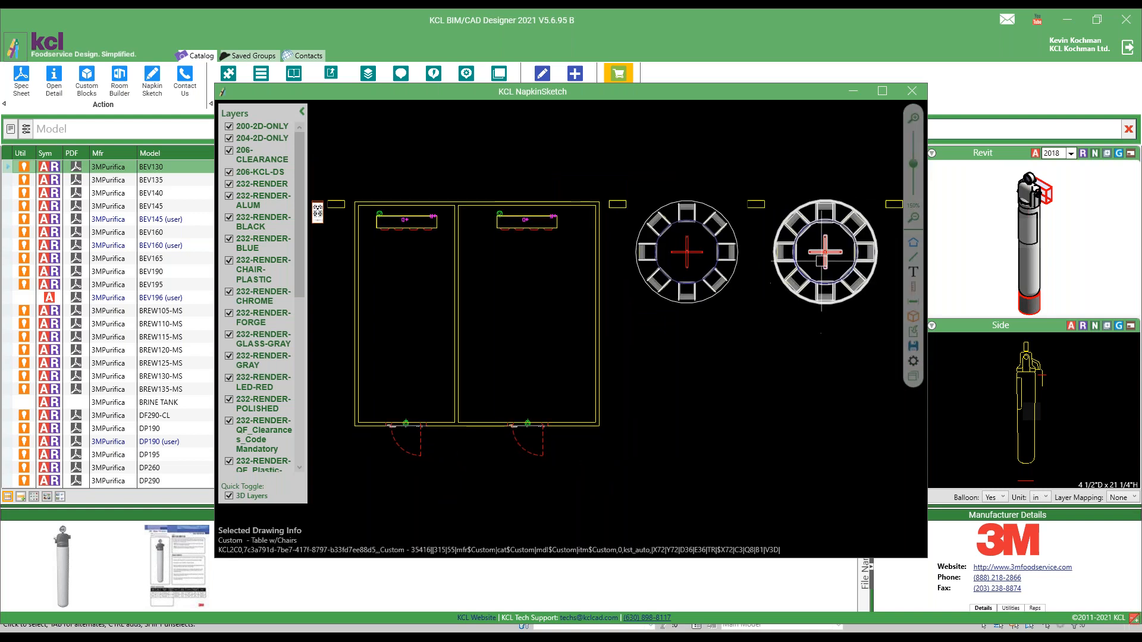
drag(793, 254, 656, 379)
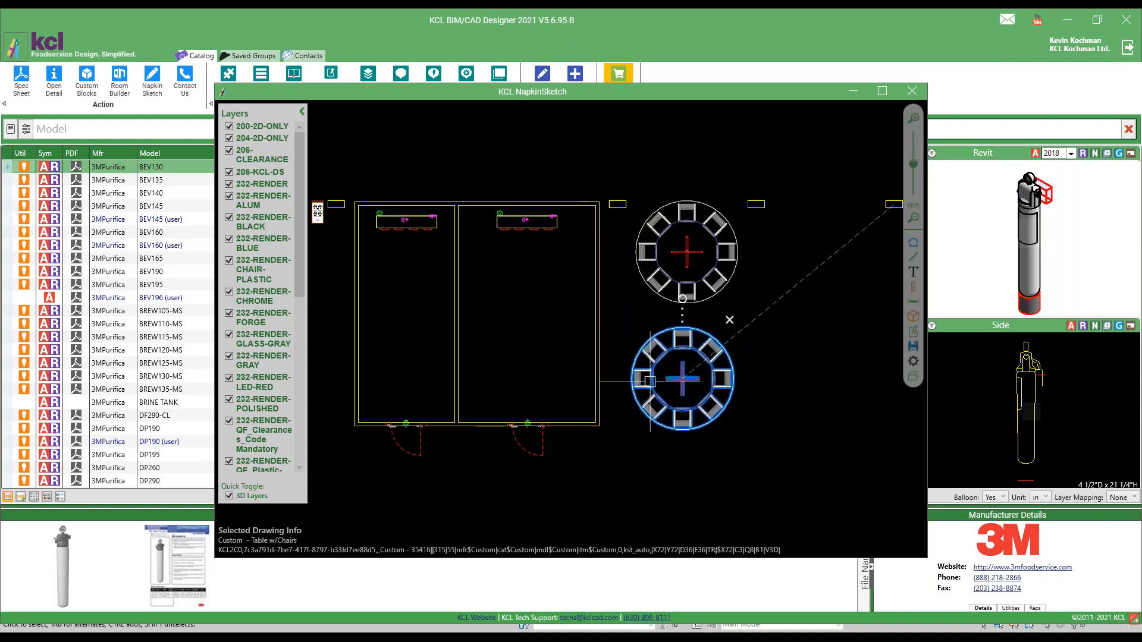
Step: View the sketch in 3D with the 2D layers hidden, examine the tables up close, and return to the Custom Blocks window
click(913, 317)
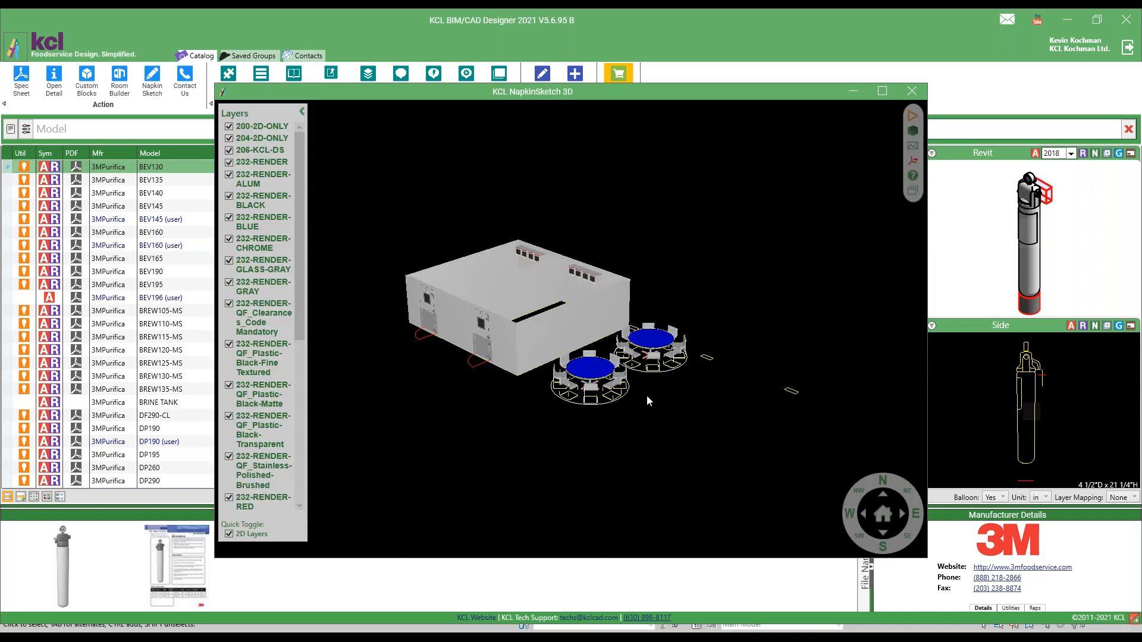
scroll(636, 395, up, 3)
scroll(637, 402, up, 2)
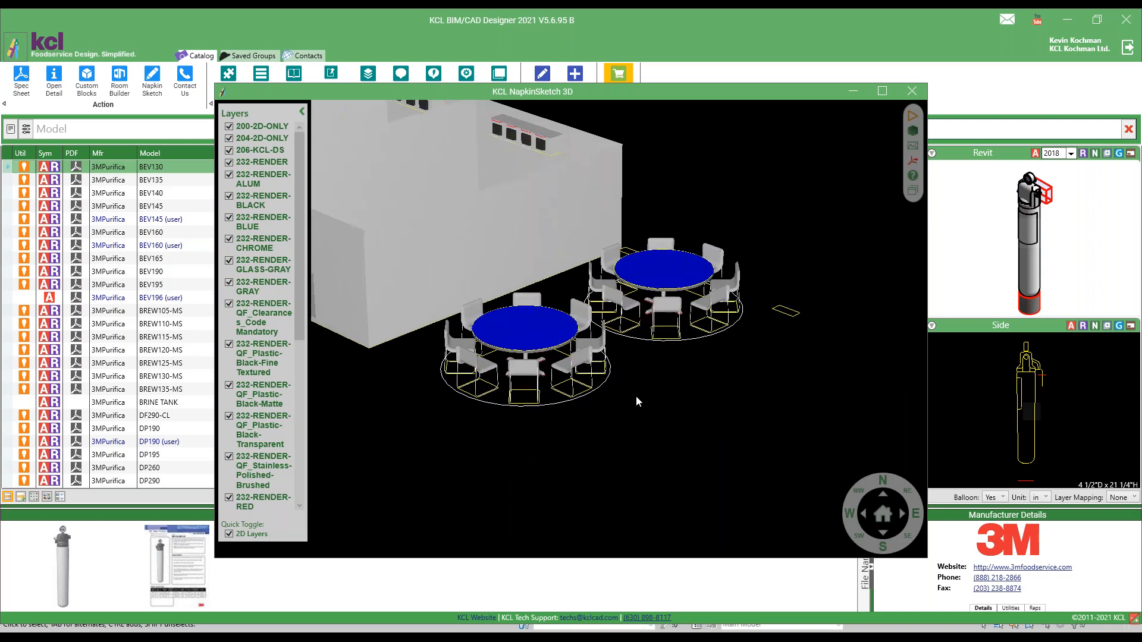
click(229, 534)
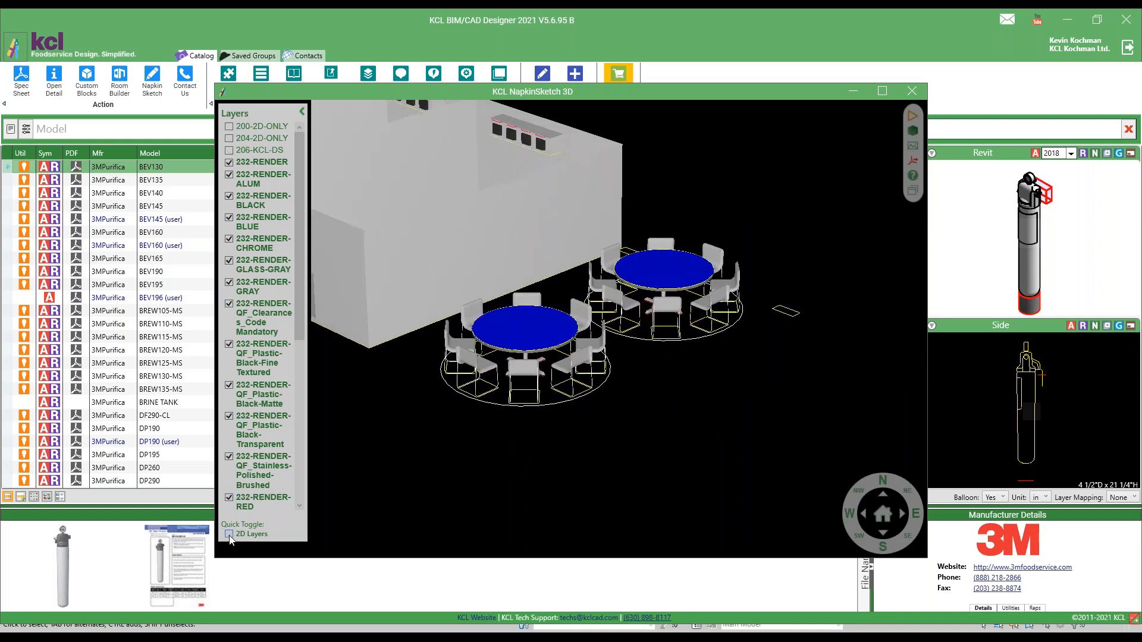
scroll(645, 338, up, 3)
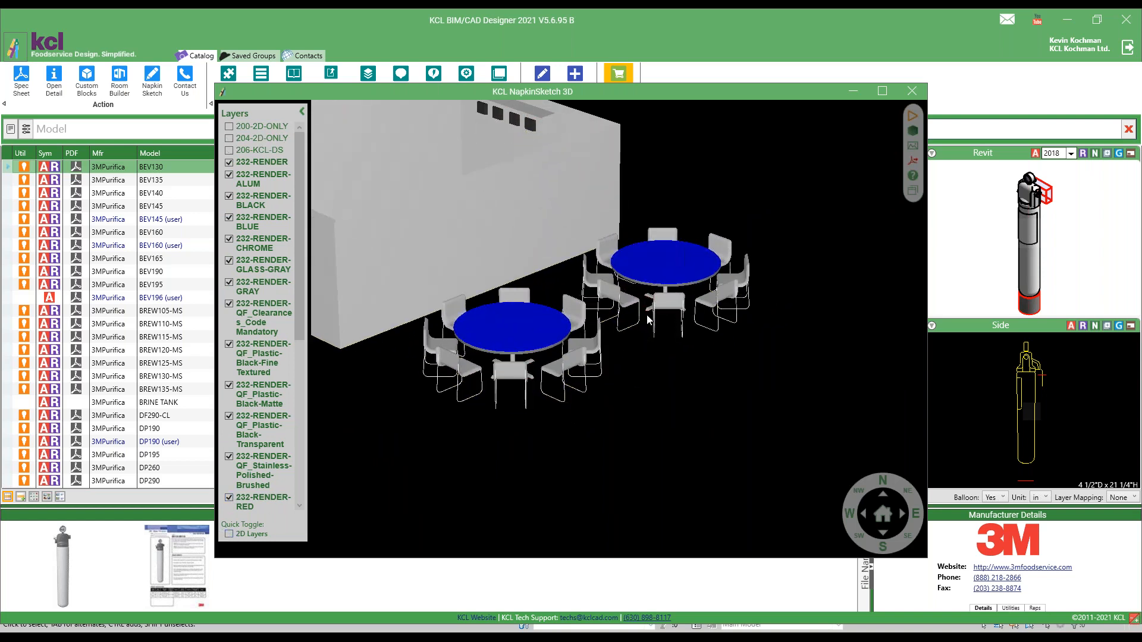
scroll(644, 323, up, 1)
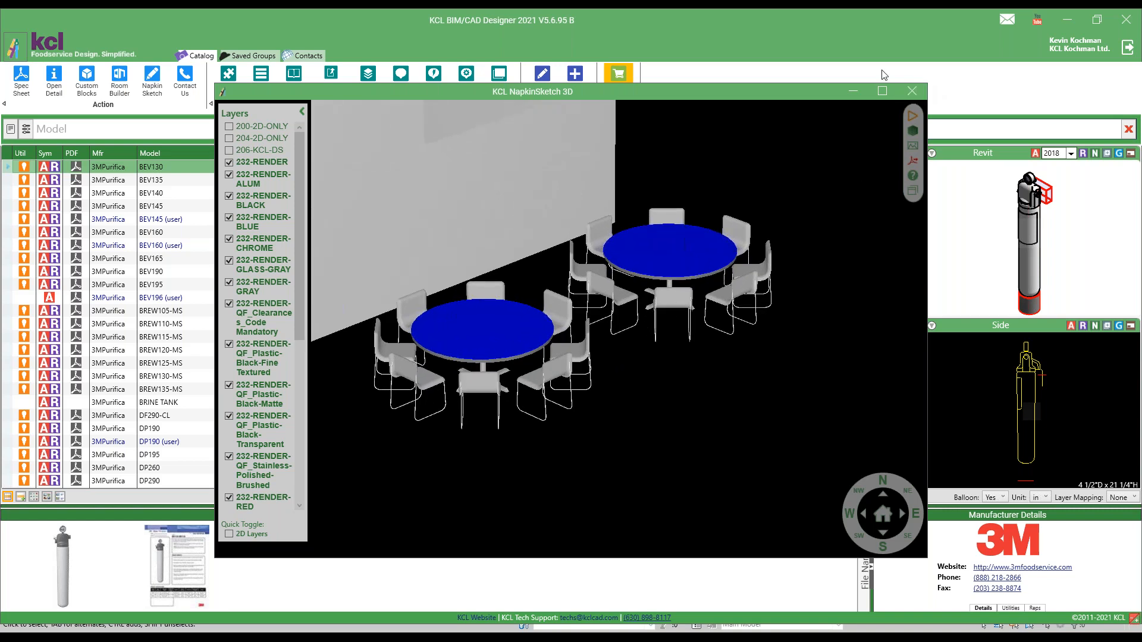
click(854, 90)
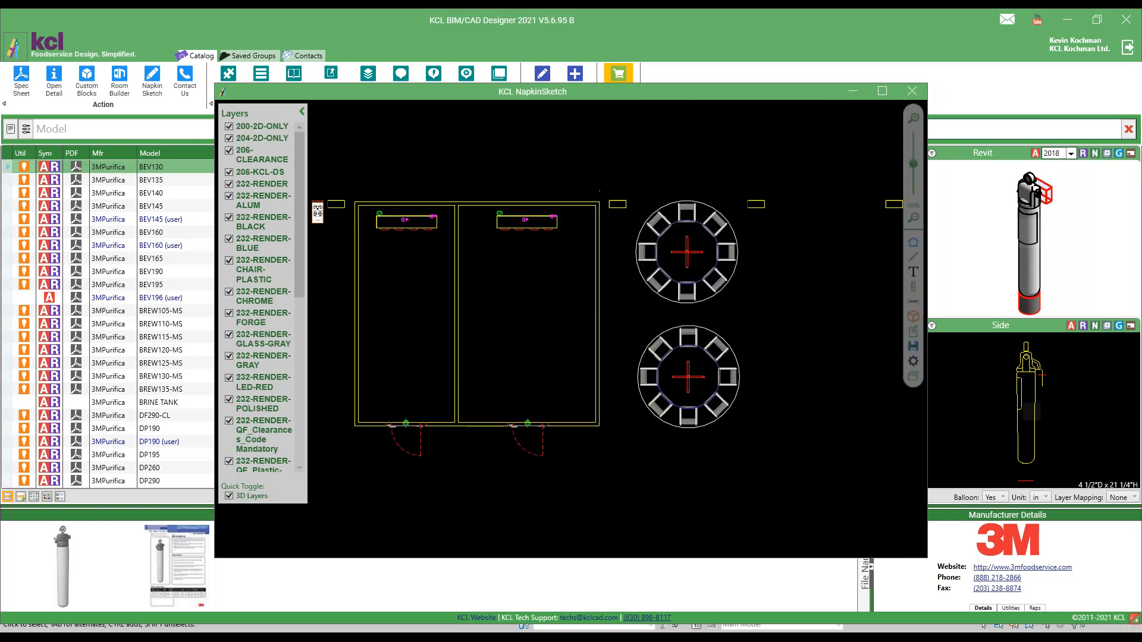
key(alt+Tab)
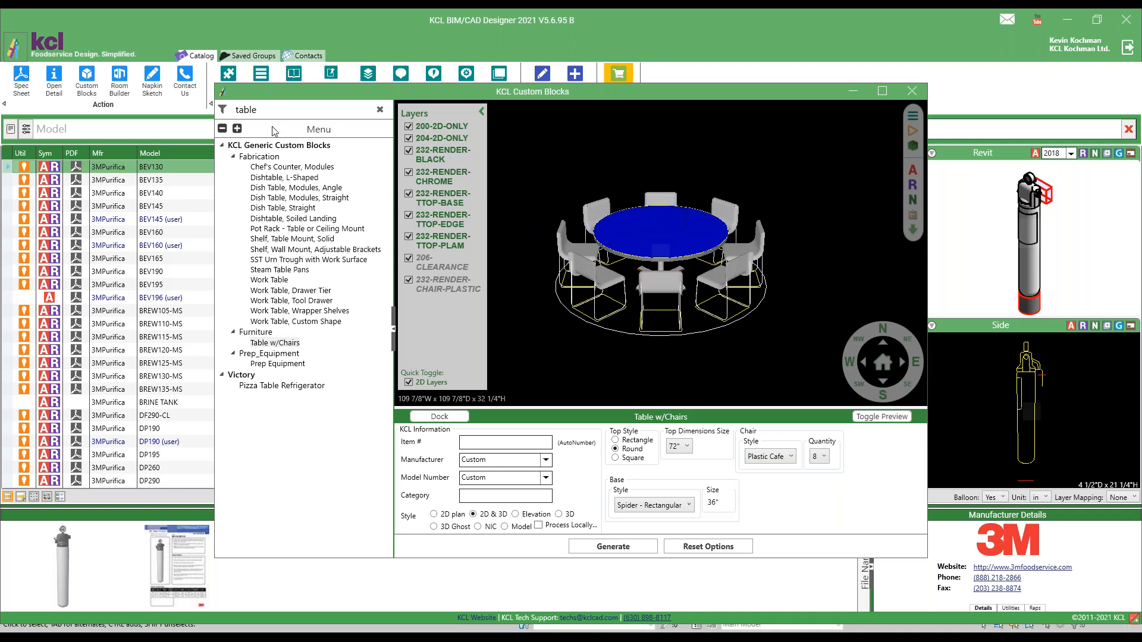
Step: Filter the custom blocks by "bath", open Bathroom Equipment, filter by "sink" to review the matching blocks, and clear the filter
drag(272, 112, 132, 107)
text(bath)
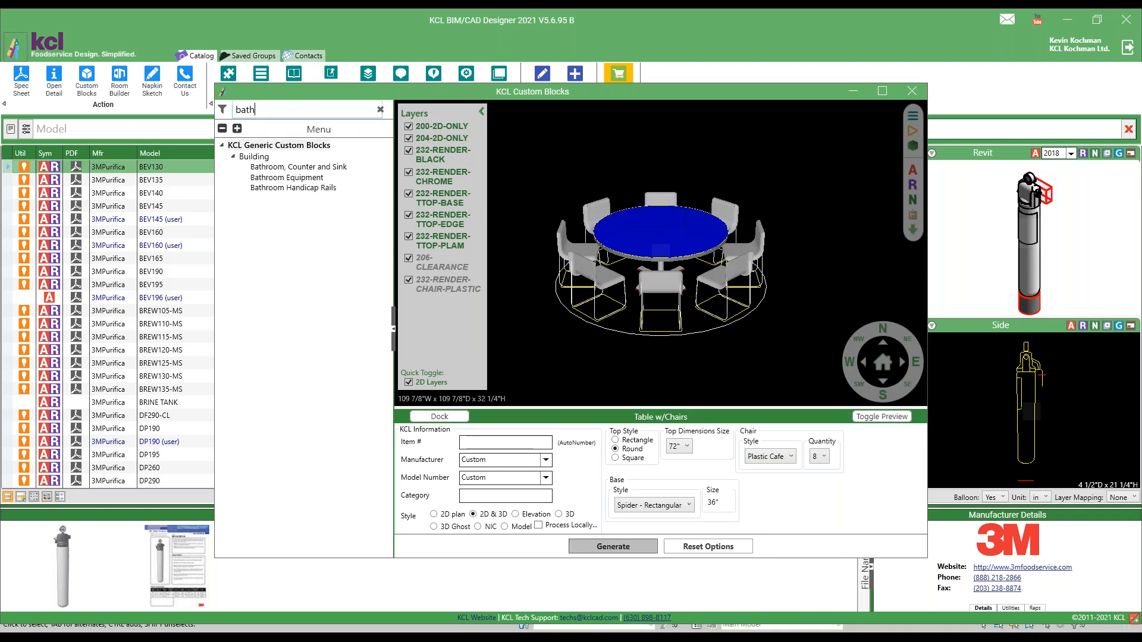
click(277, 177)
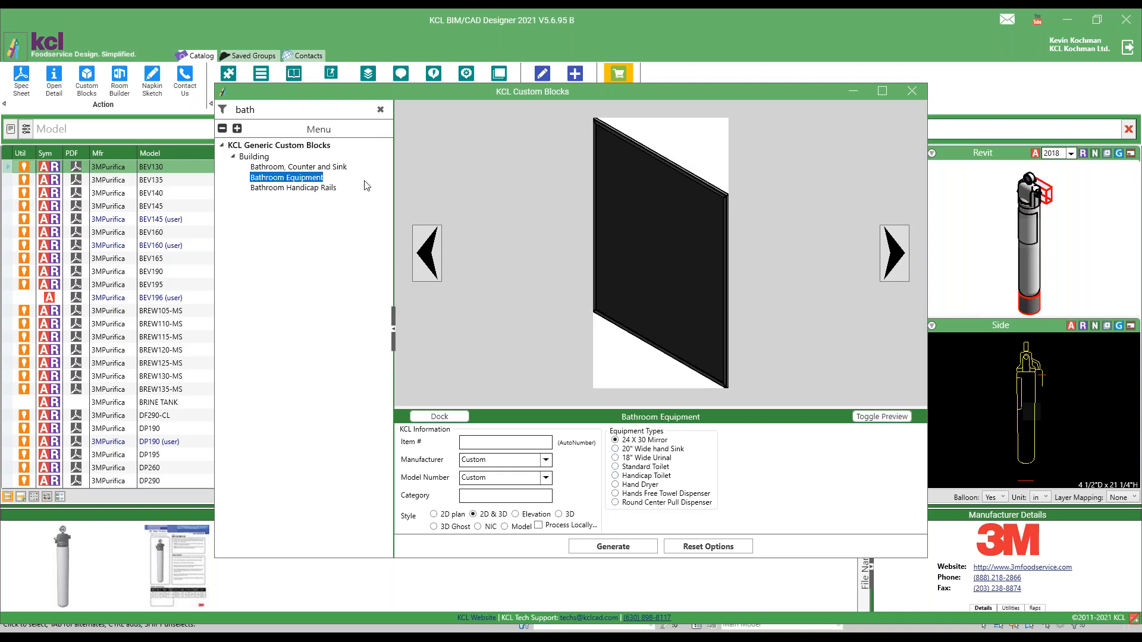
click(278, 110)
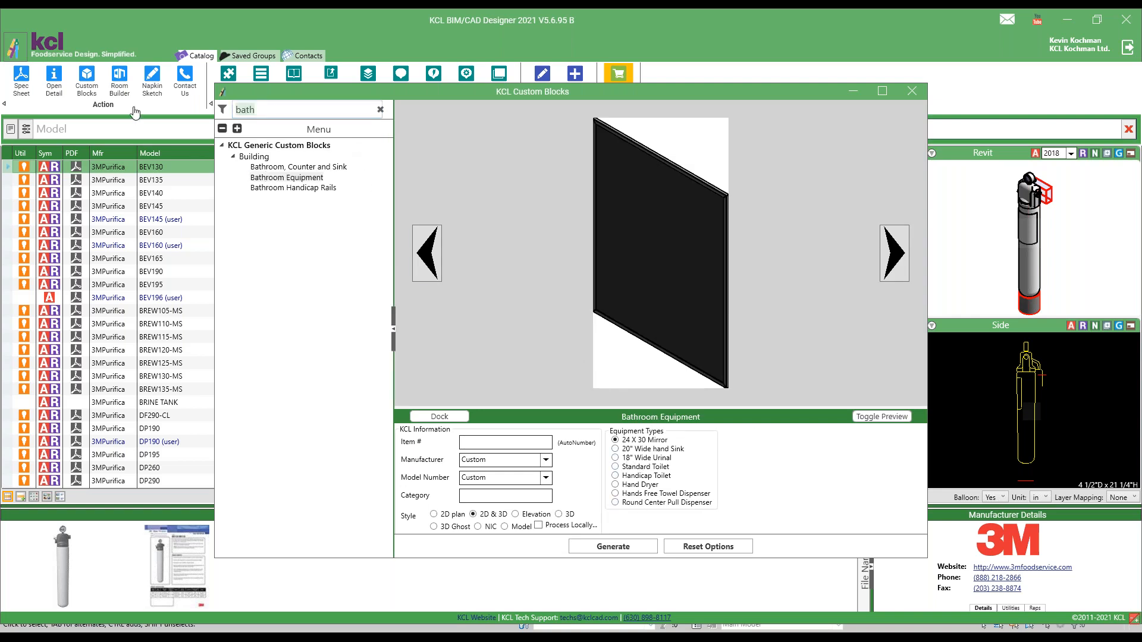
text(sink)
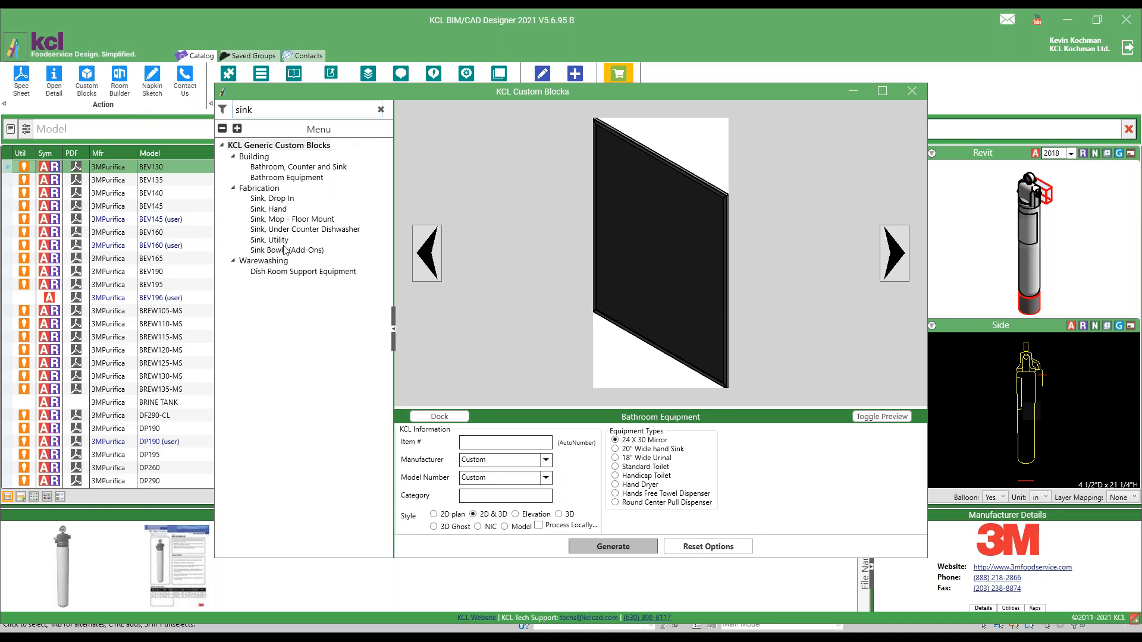
click(380, 110)
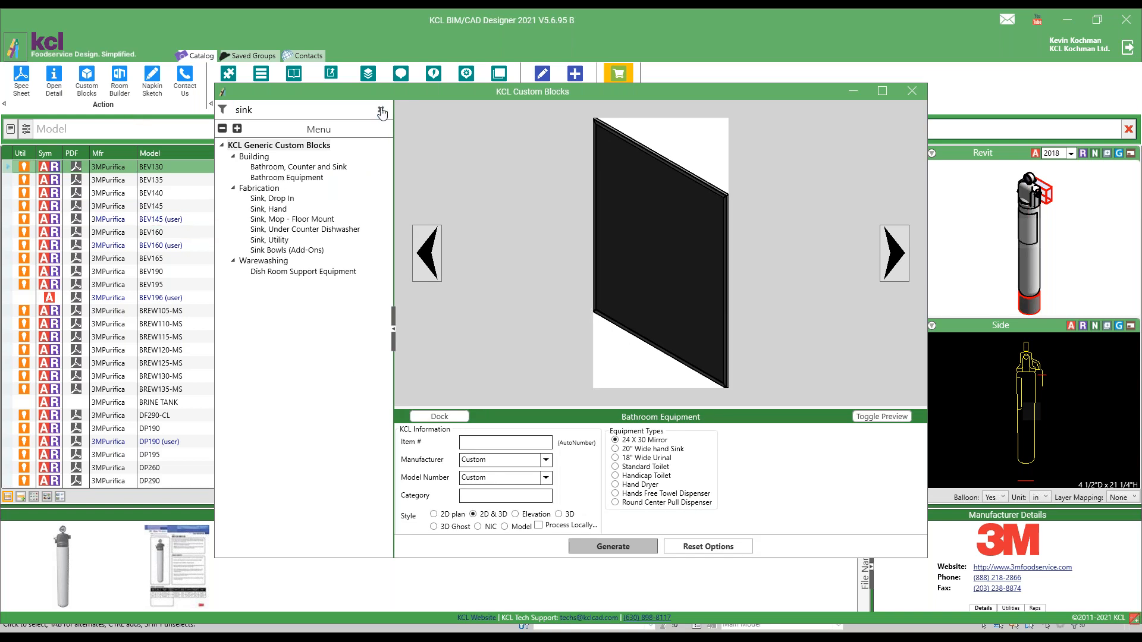
Step: Browse the full list of generic custom blocks, open the Shelving, Metal options, and close the Custom Blocks window
double_click(226, 147)
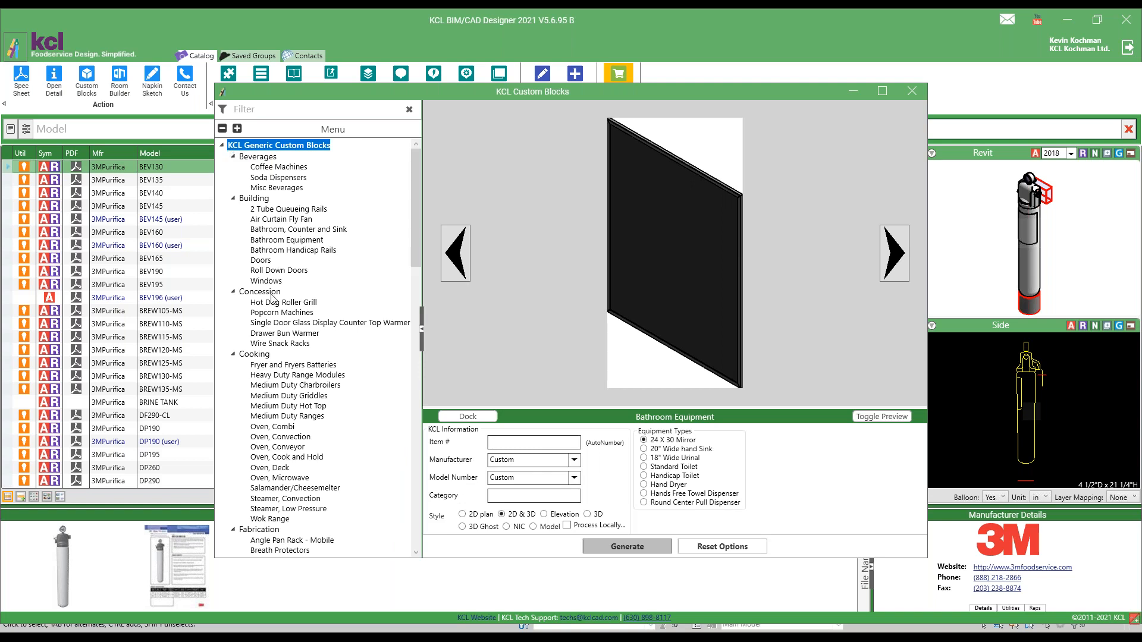
scroll(278, 330, down, 2)
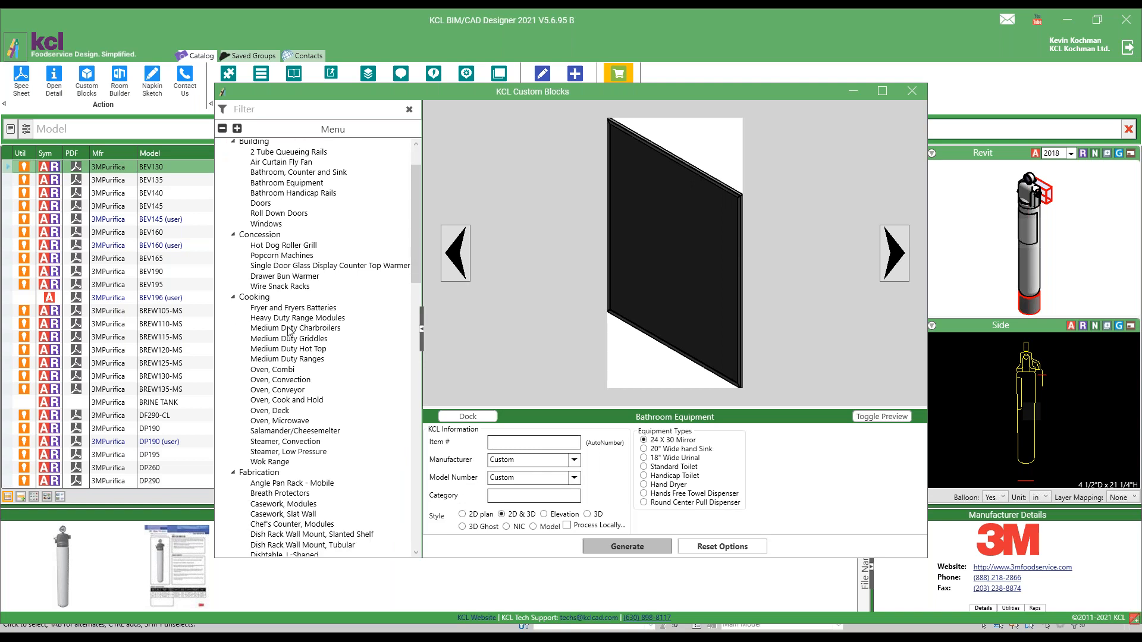
scroll(289, 396, down, 6)
scroll(287, 404, down, 20)
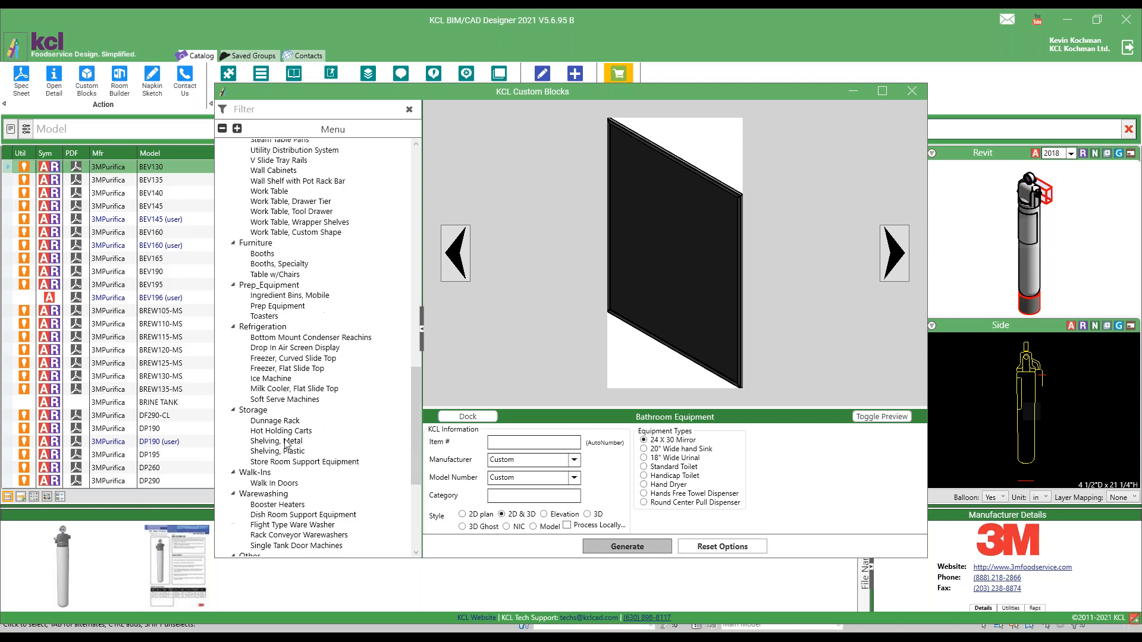
click(270, 440)
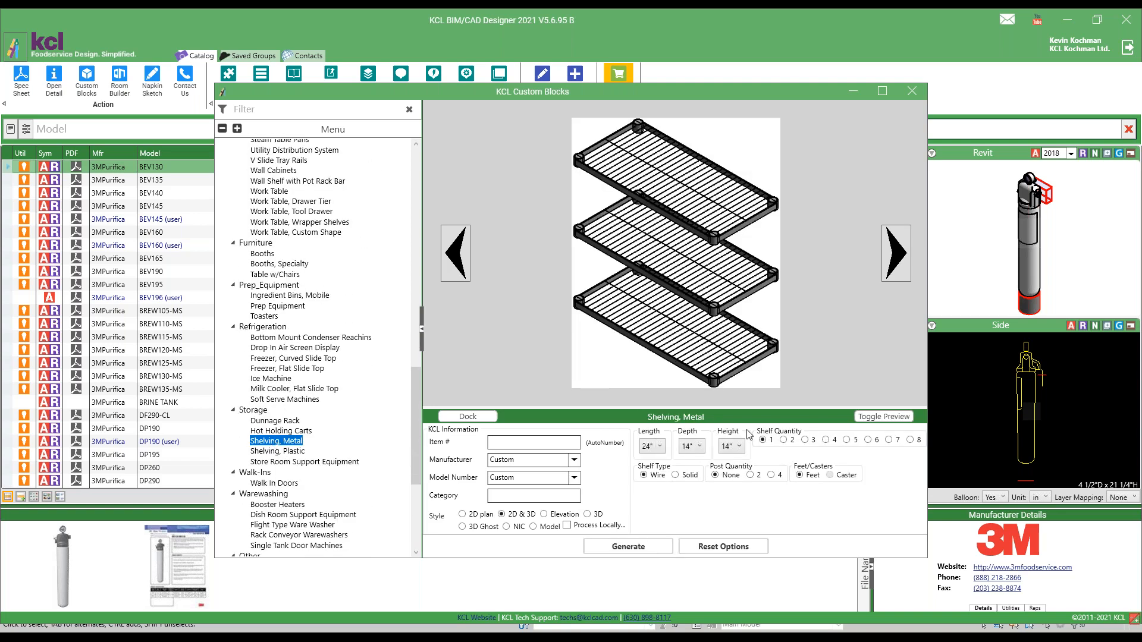
click(916, 96)
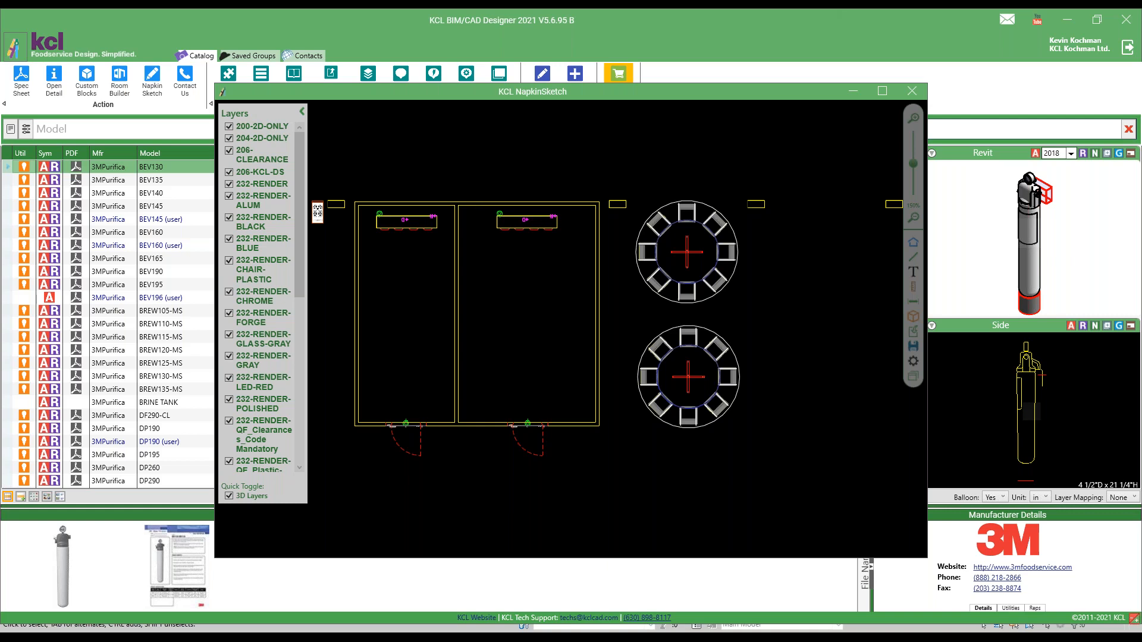
Step: Switch to AutoCAD and examine the plan and elevation views in KCL Sample CAD Drawing.dwg, ending on the floor plan
key(alt+Tab)
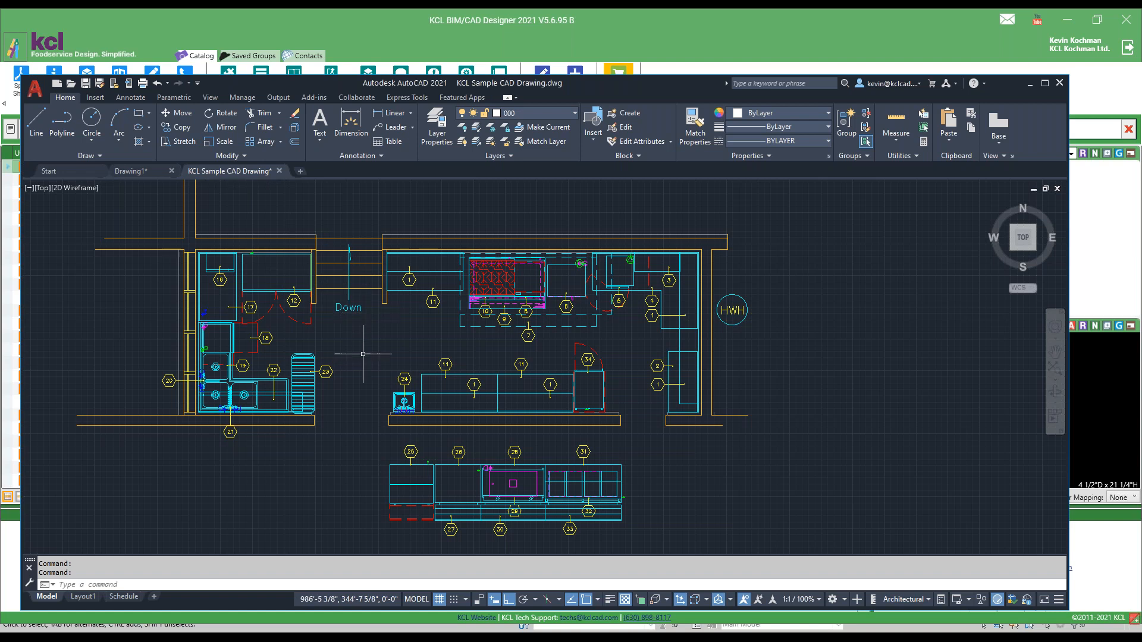
scroll(366, 415, up, 2)
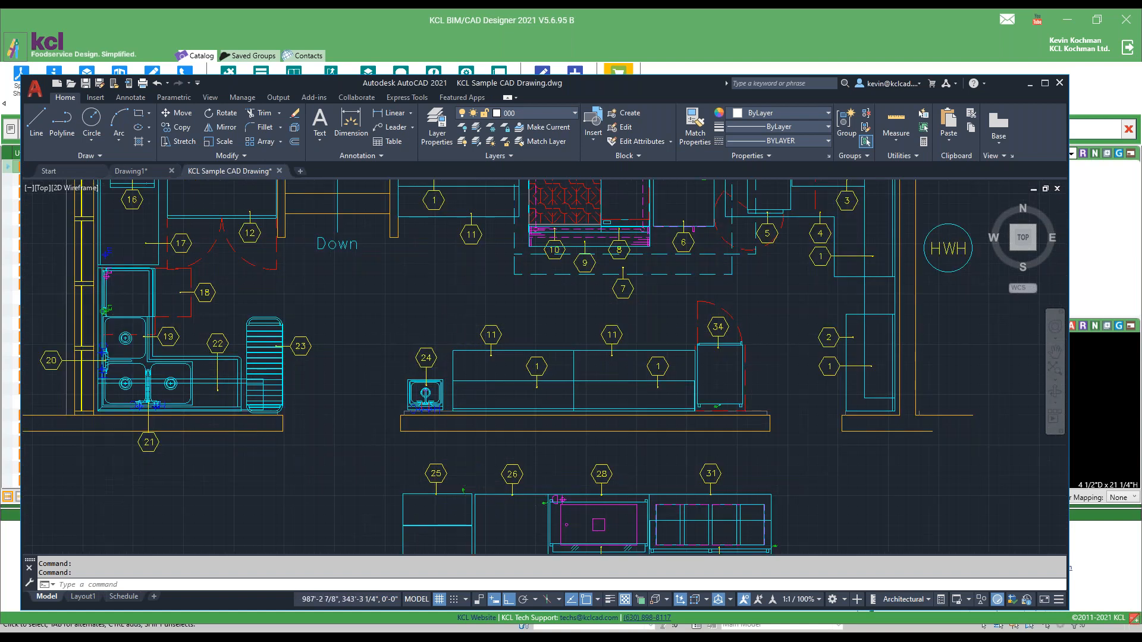
scroll(378, 356, down, 2)
scroll(382, 331, down, 3)
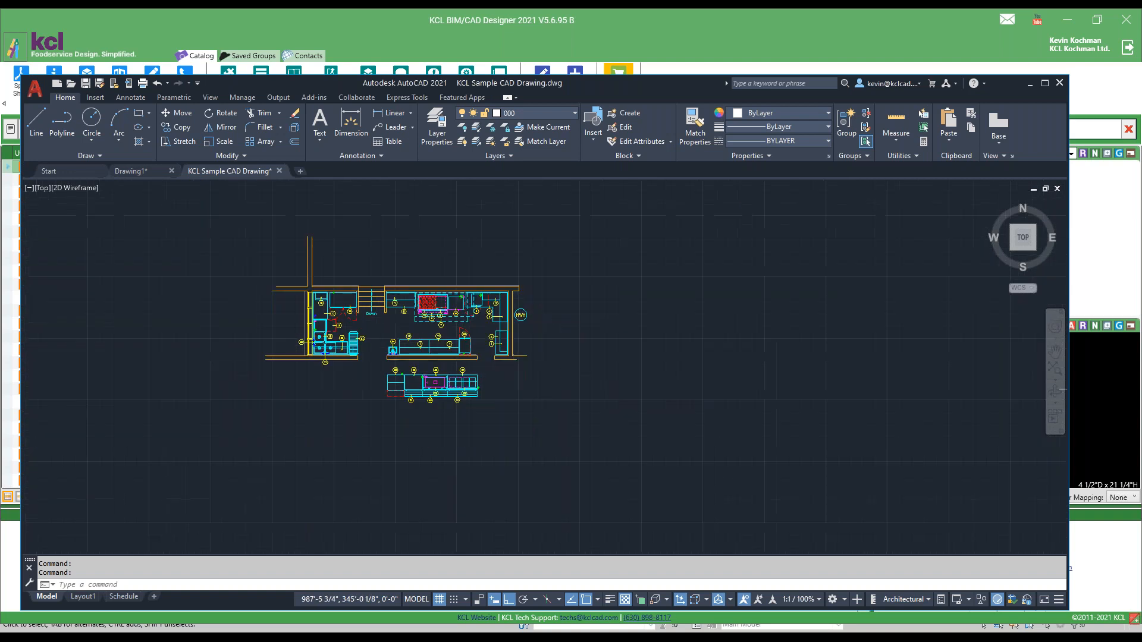
scroll(925, 356, up, 3)
scroll(861, 366, up, 5)
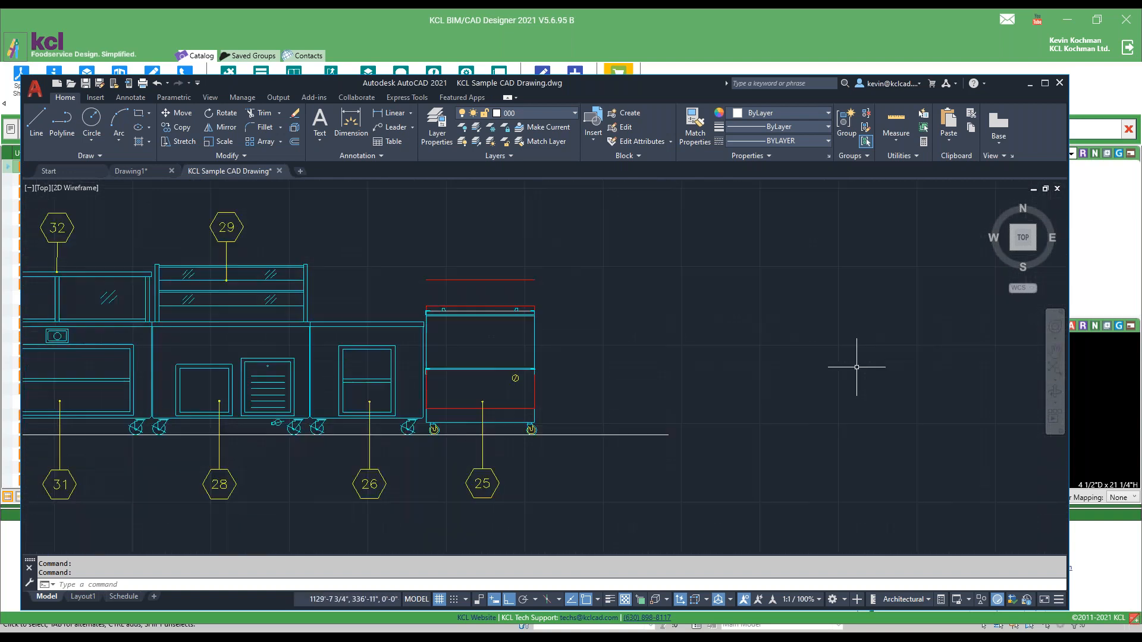
scroll(863, 369, down, 2)
scroll(856, 367, down, 4)
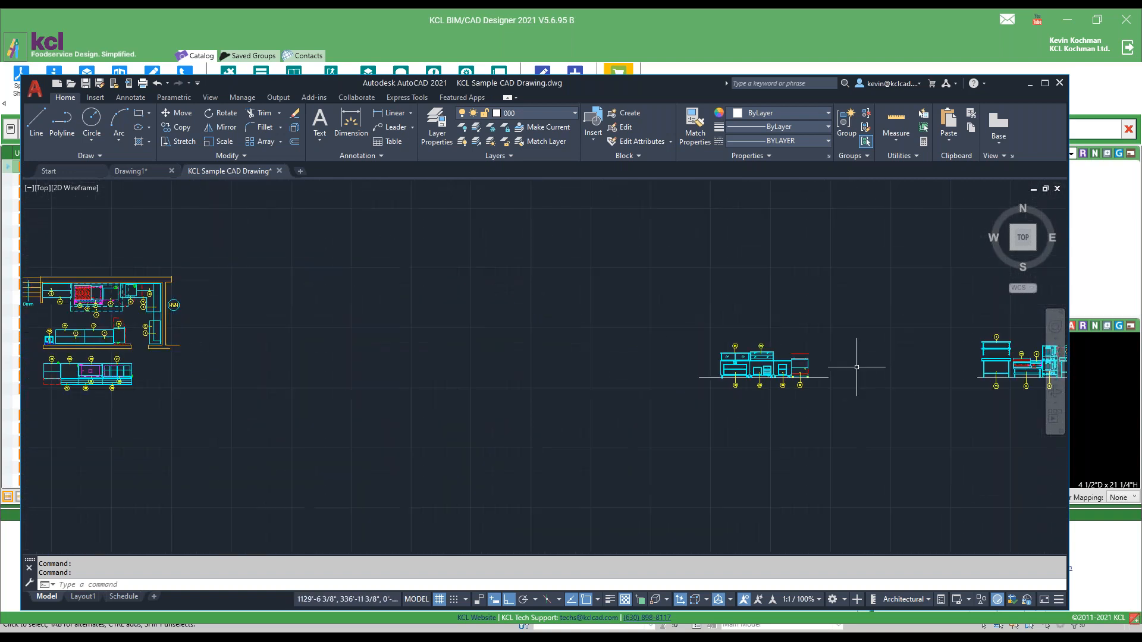
scroll(242, 301, up, 5)
scroll(242, 302, down, 2)
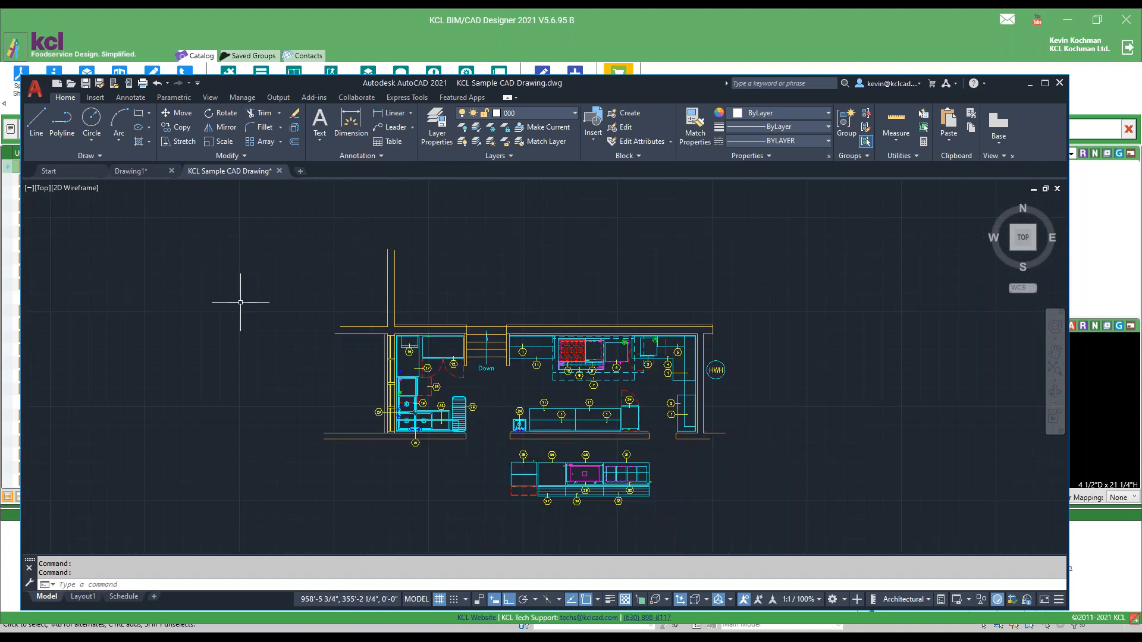
Step: Return to KCL BIM/CAD Designer, open the balloon editor for KCL Sample CAD Drawing.dwg, and move the CAD Manager window clear of the drawing
click(411, 24)
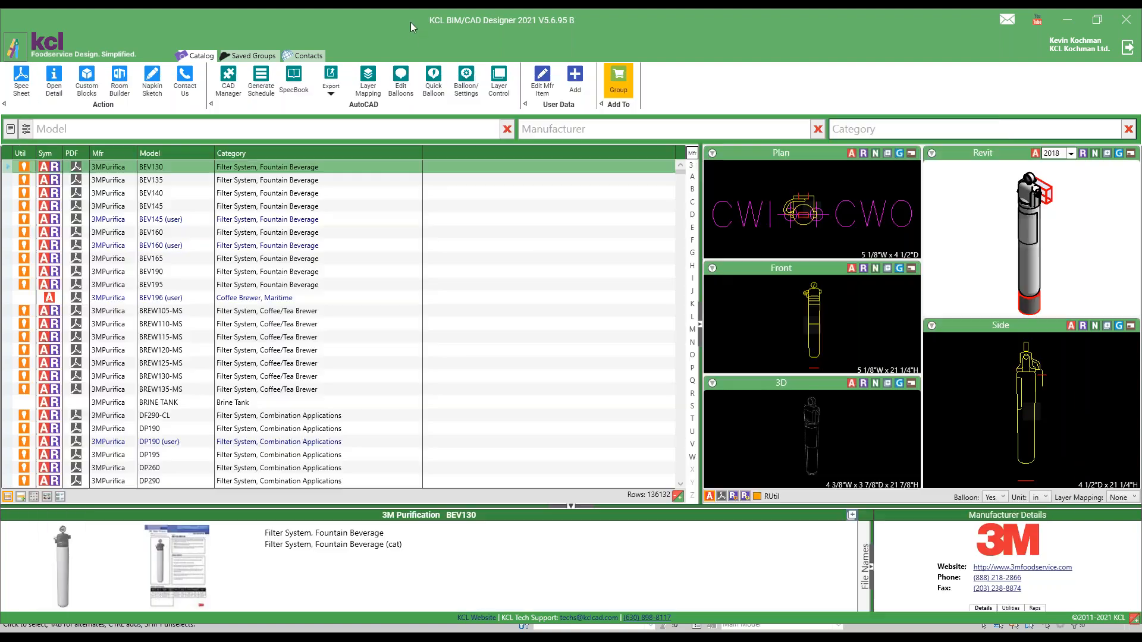
click(400, 78)
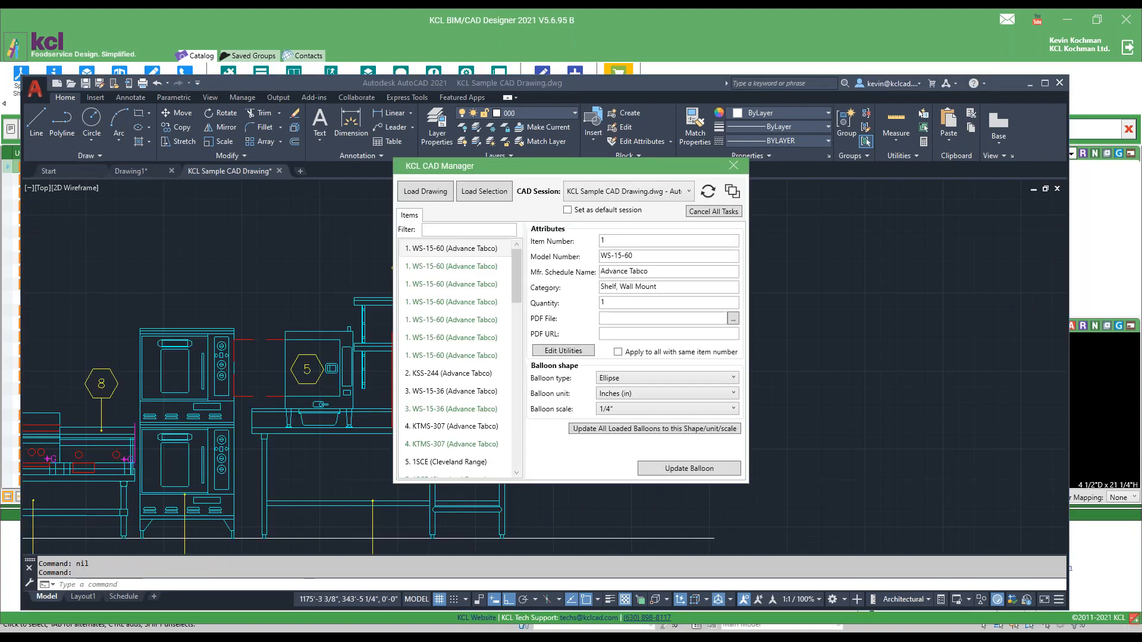
drag(558, 166, 637, 16)
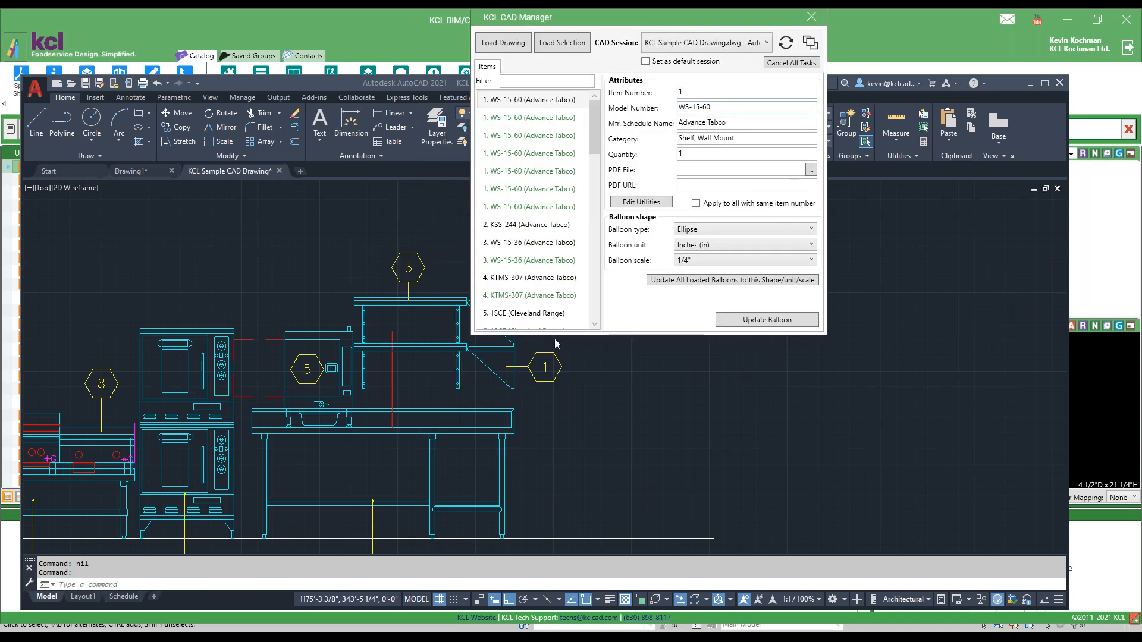
Step: Load only the floor plan's balloons into CAD Manager by selecting the whole kitchen plan, and set the manager window beside the drawing
click(444, 383)
scroll(444, 383, down, 3)
scroll(191, 387, down, 2)
scroll(100, 395, down, 1)
middle_drag(141, 401, 775, 393)
scroll(169, 346, up, 6)
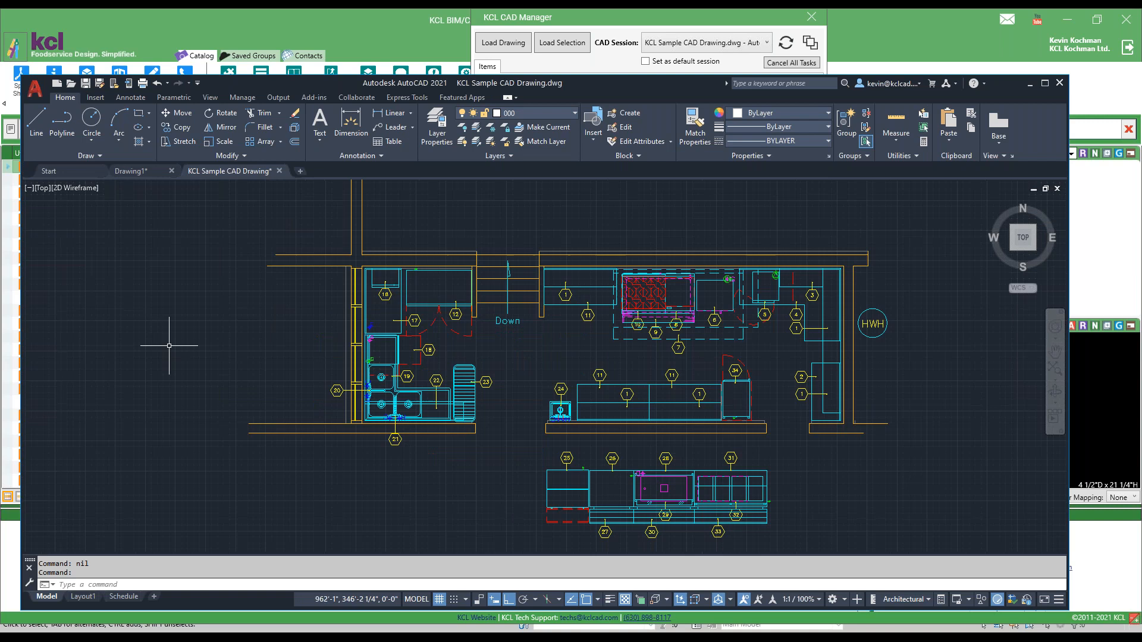
click(558, 44)
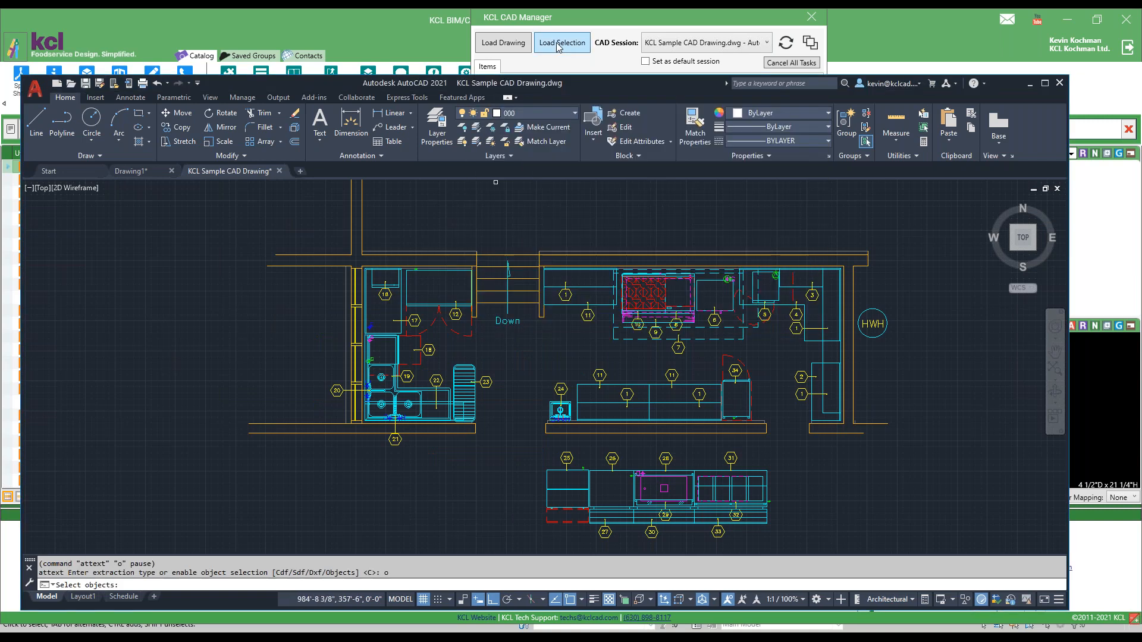
drag(299, 236, 931, 545)
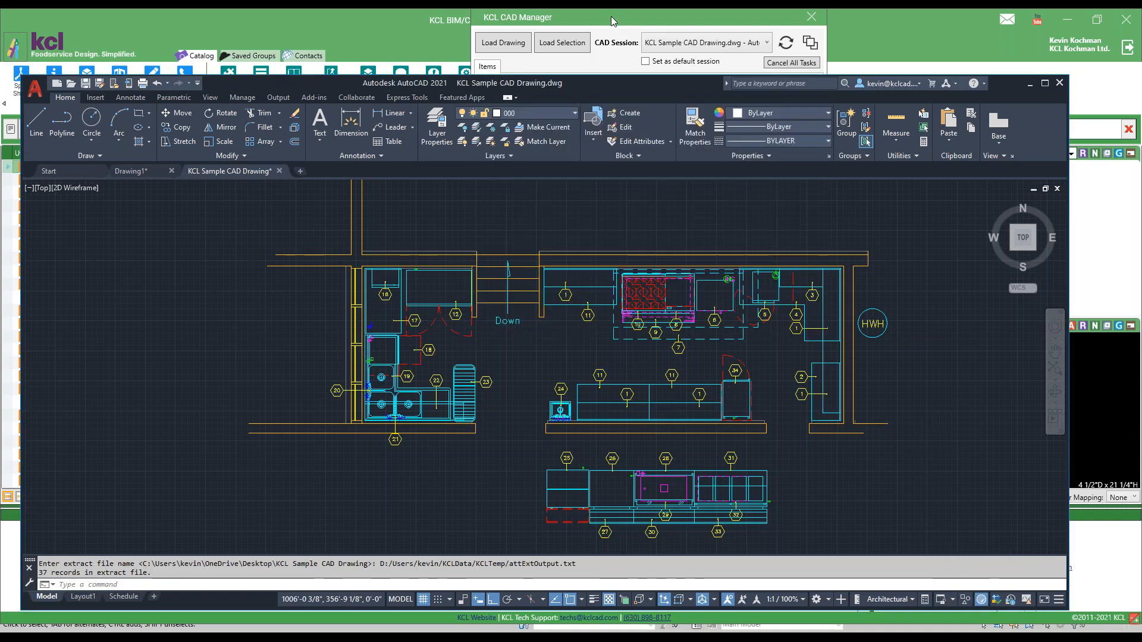
drag(611, 16, 889, 116)
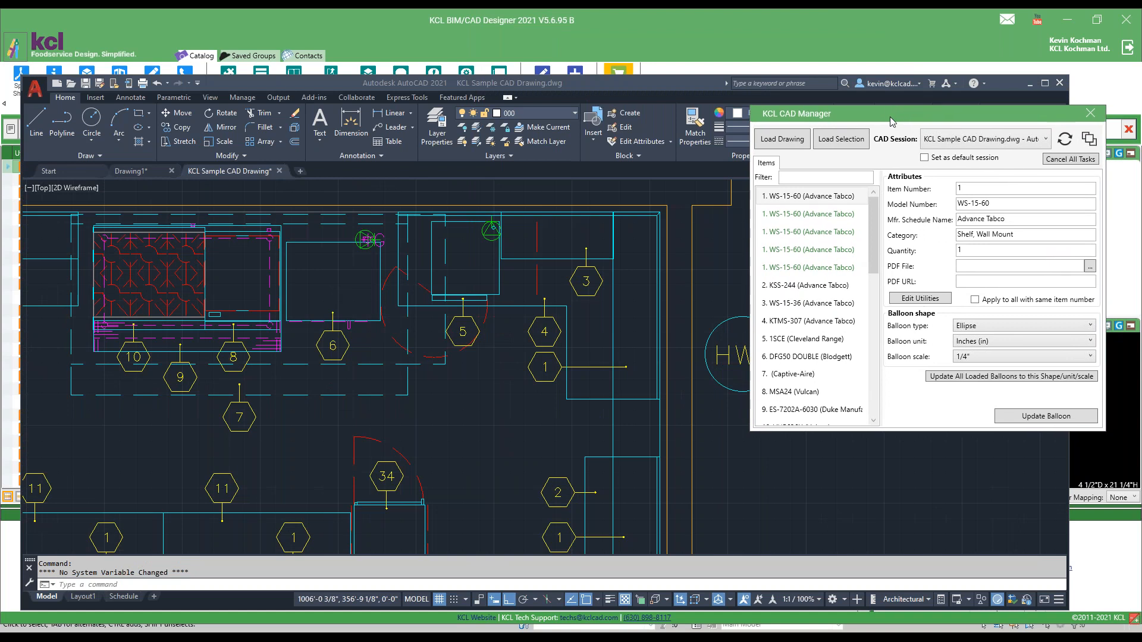
Step: Locate the Vulcan MSA24 griddle from the item list, change its item number to 8x, and update its balloon
click(812, 302)
click(795, 392)
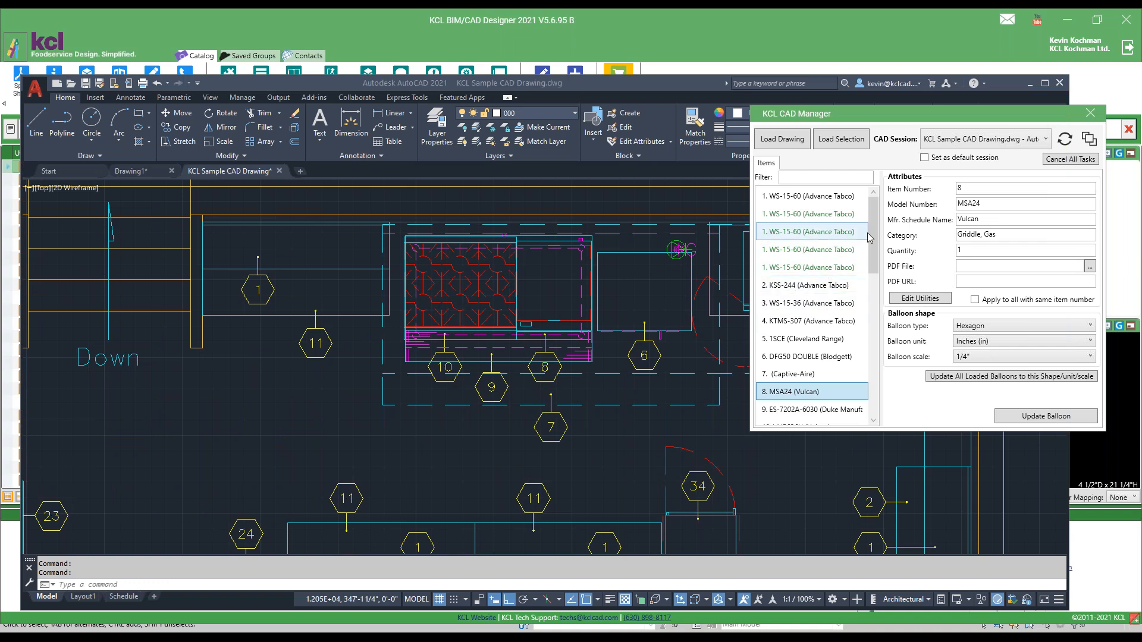
scroll(872, 257, down, 2)
click(971, 188)
text(x)
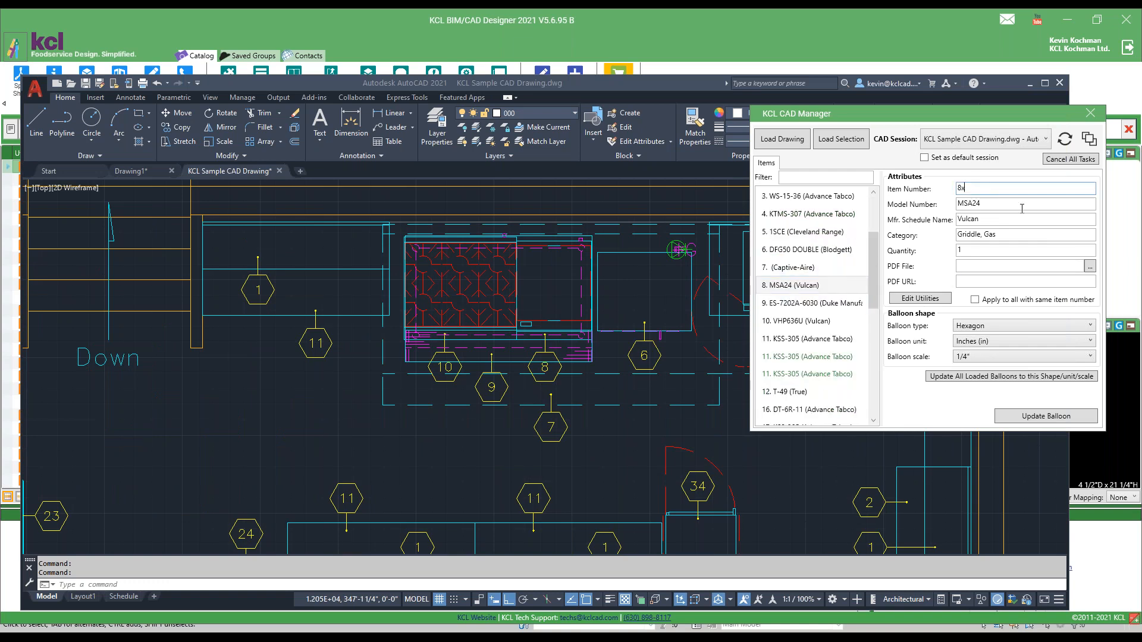
click(1032, 419)
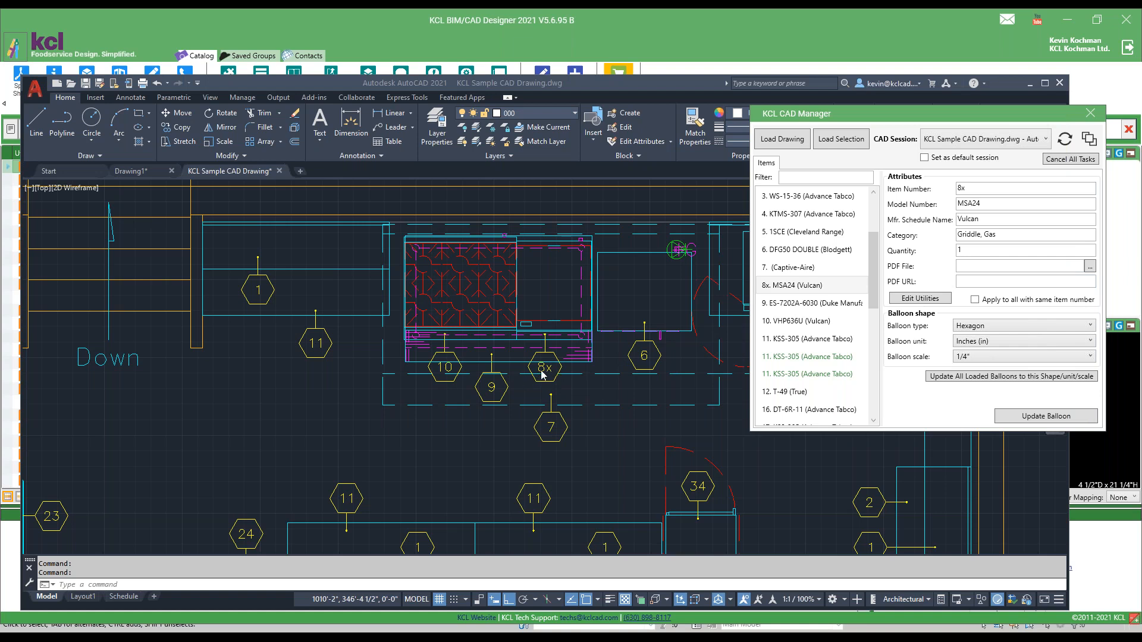
Step: Change the balloon type of the first KSS-305 (Advance Tabco) work table to Rectangle and update its balloon
click(803, 340)
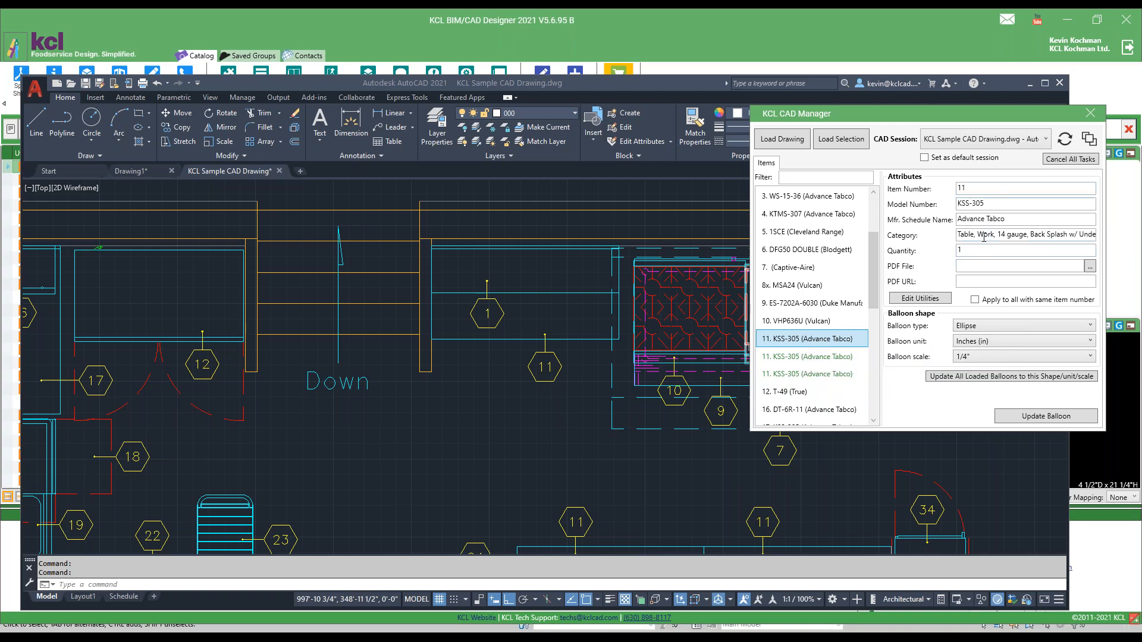
click(980, 327)
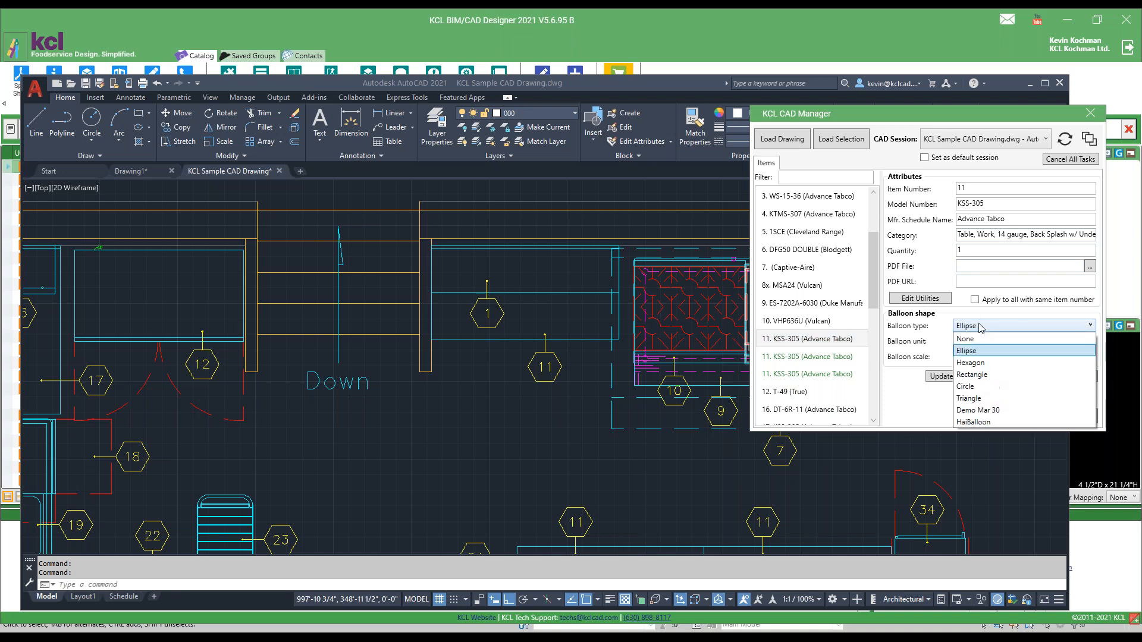
click(975, 375)
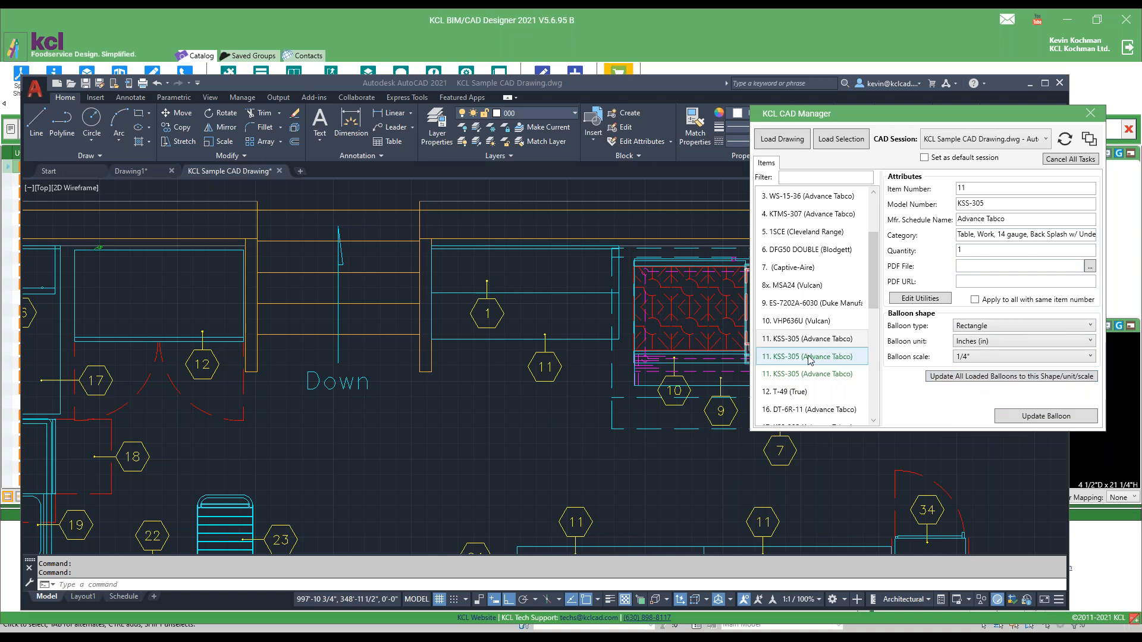
click(1036, 420)
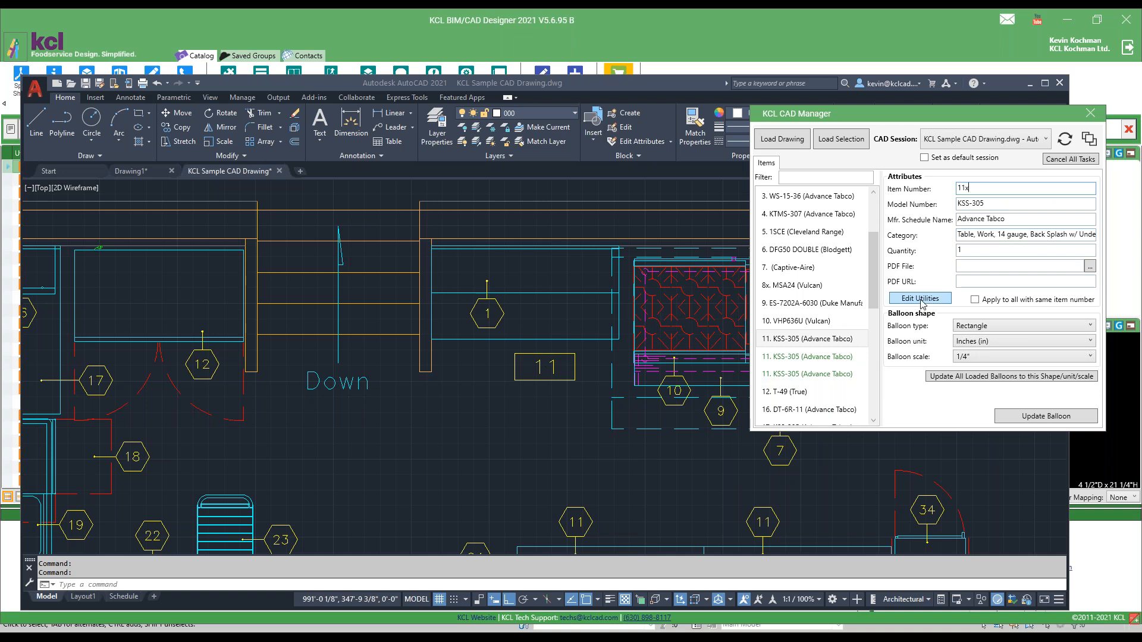
Step: Renumber the KSS-305 work table as 11x, apply it to all balloons with the same item number, and close CAD Manager
click(976, 301)
click(1031, 416)
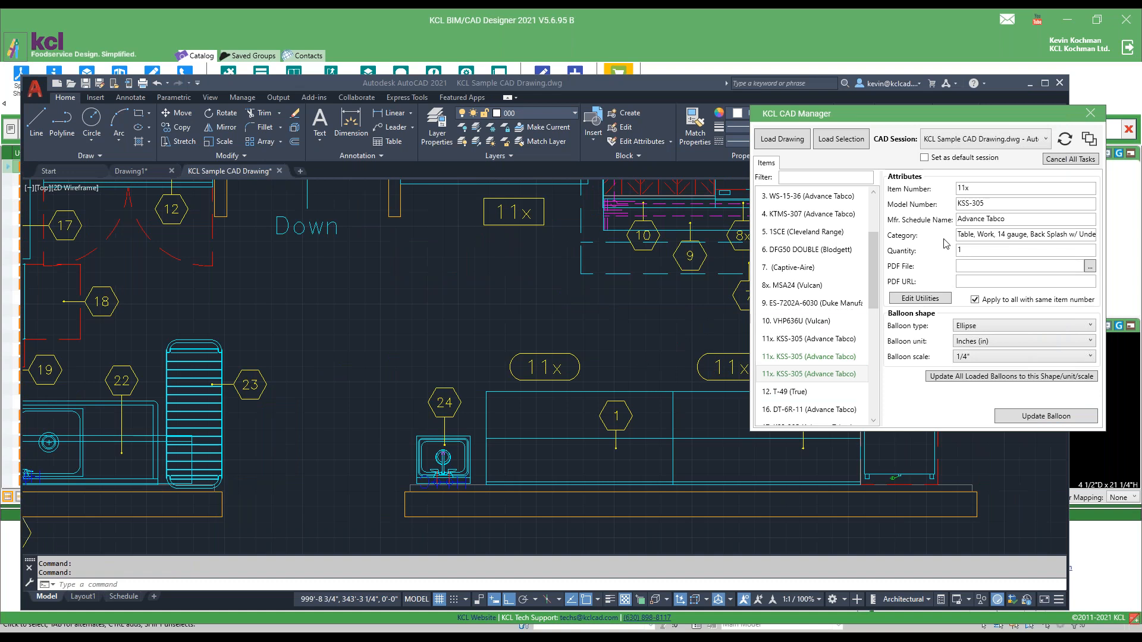
click(1091, 113)
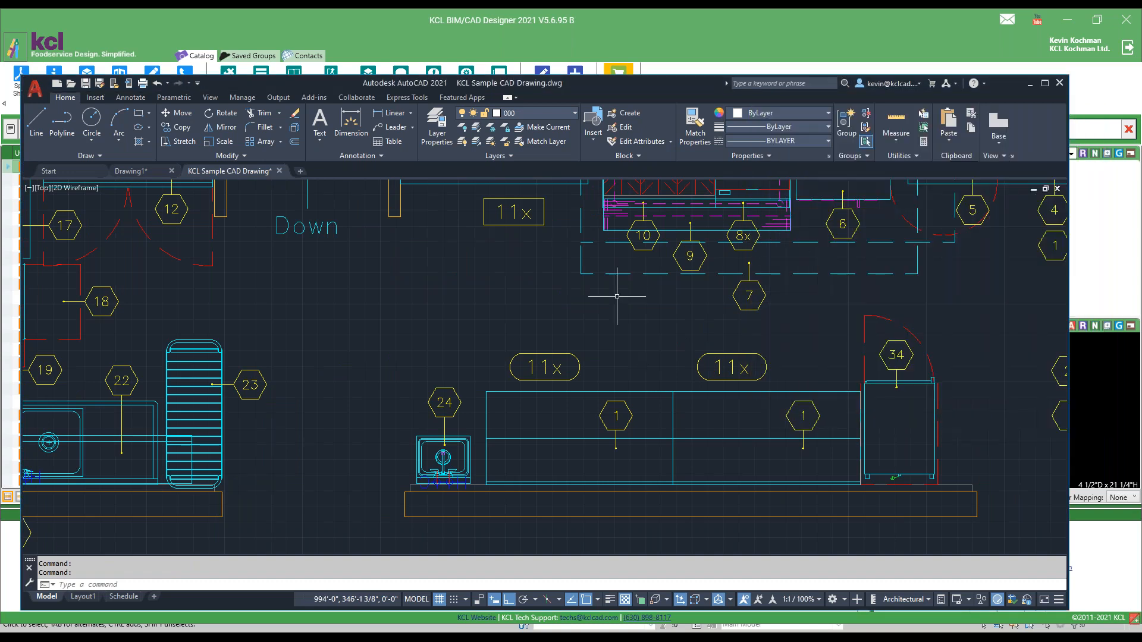
Step: Switch to KCL BIM/CAD Designer and set up a schedule from selected balloons using the KCL default template Equipment with Mfr-Model-Remarks
scroll(584, 316, down, 4)
scroll(584, 316, down, 4)
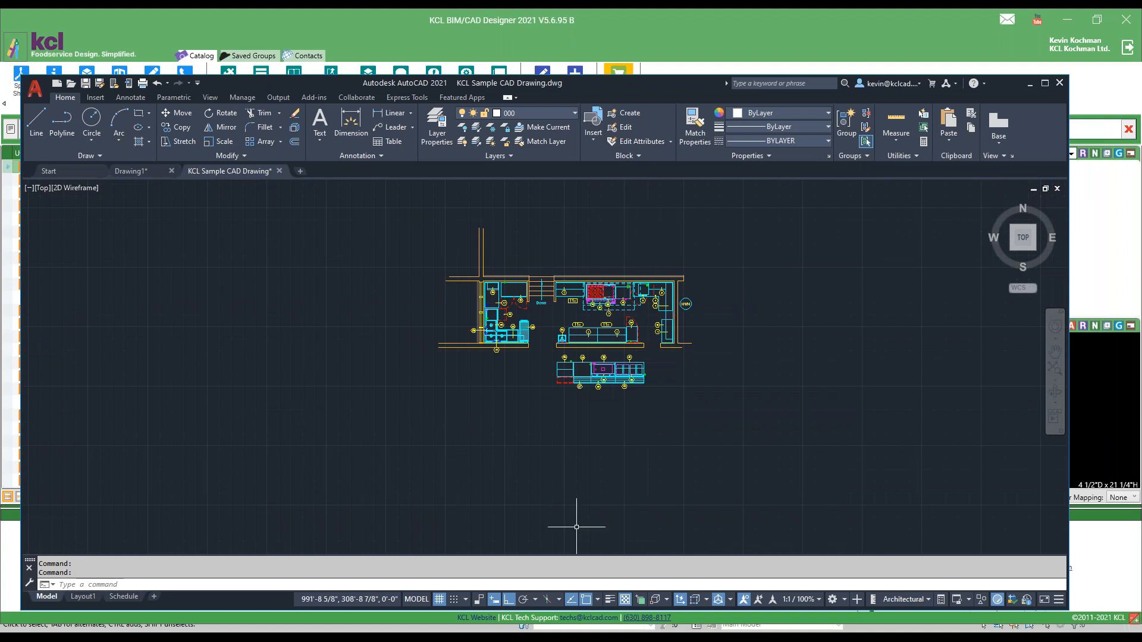
click(575, 619)
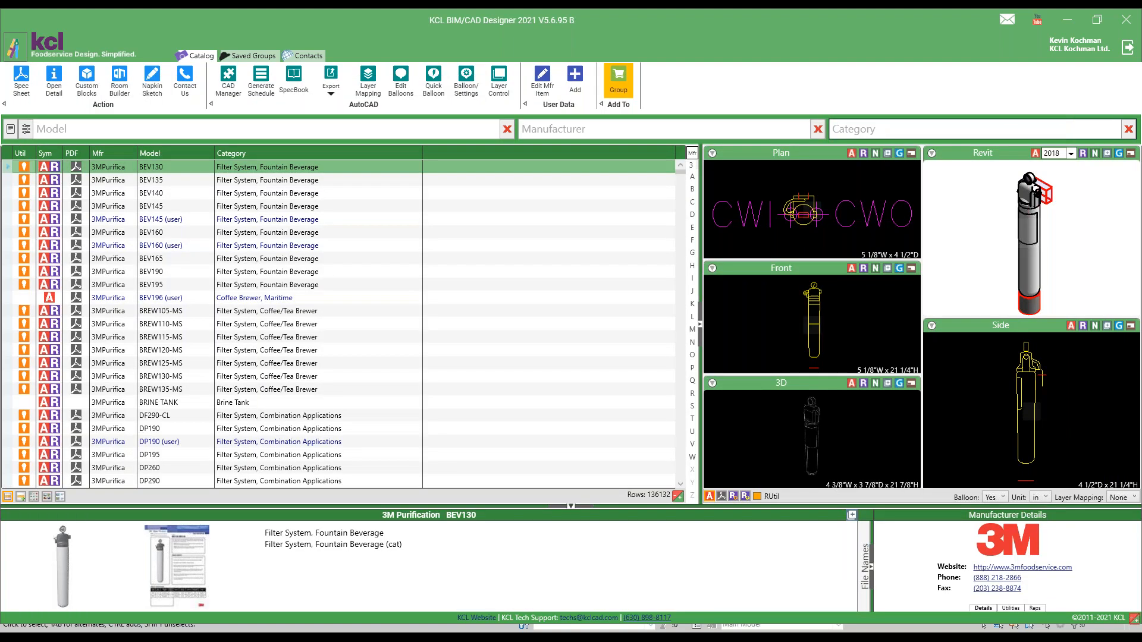
click(263, 88)
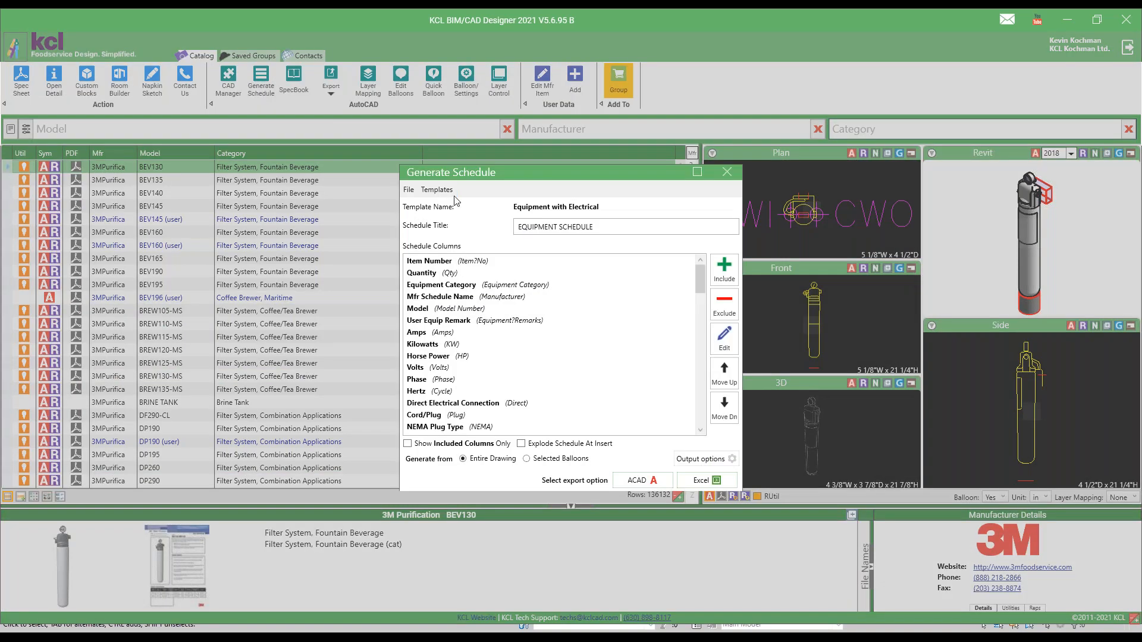
click(439, 190)
mouse_move(473, 207)
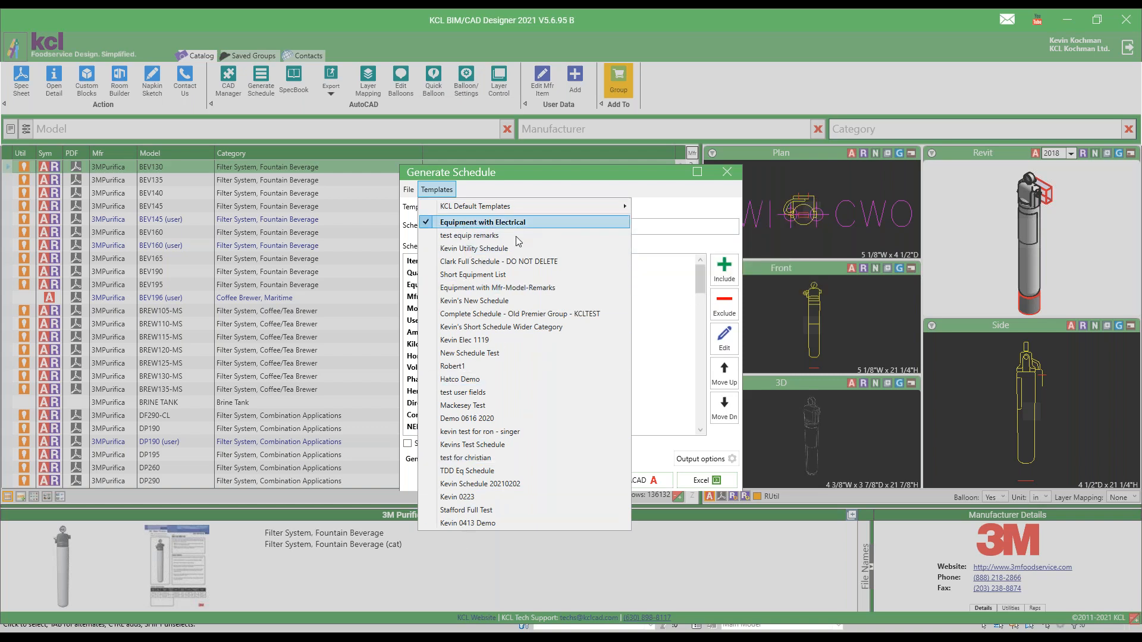
mouse_move(550, 213)
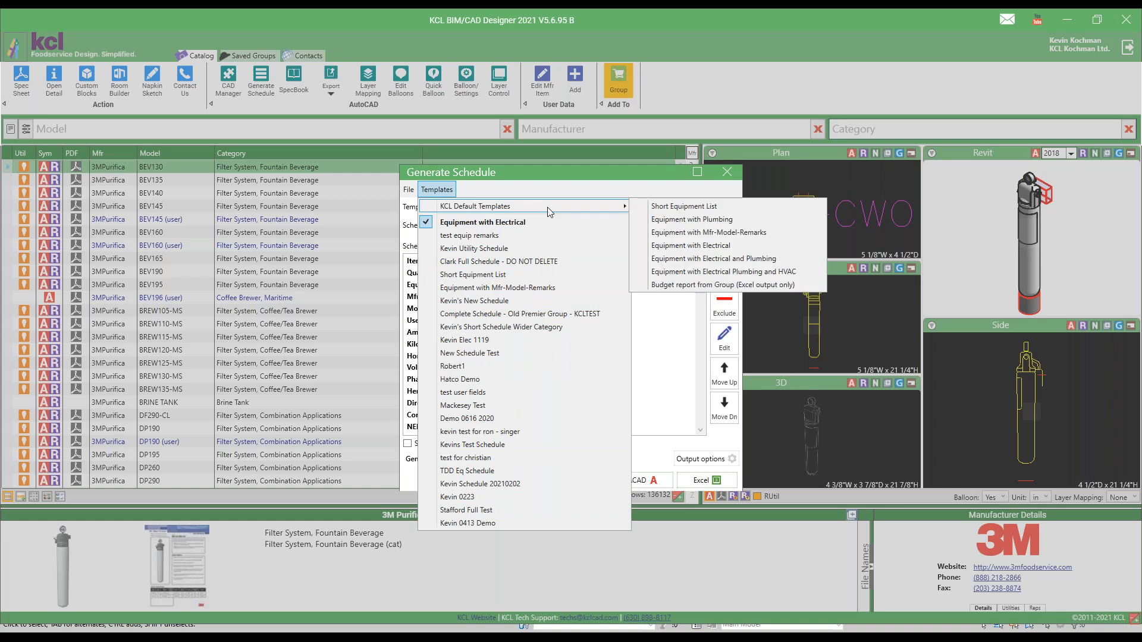
click(719, 235)
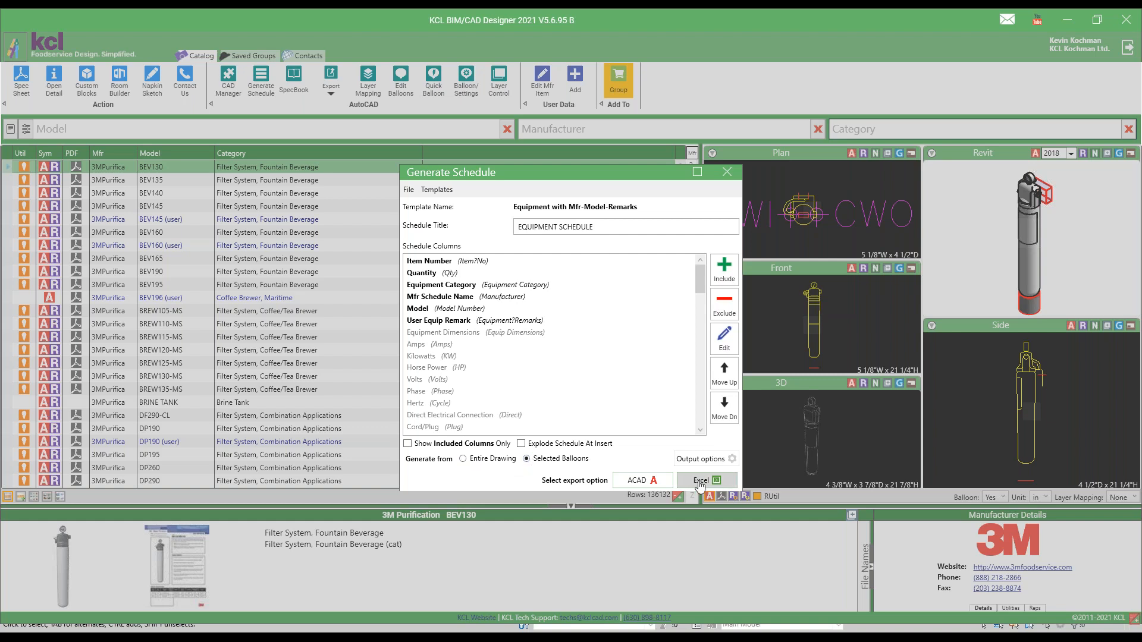
Step: Generate the equipment schedule in AutoCAD from the whole kitchen plan's balloons and place it to the left of the plan
click(650, 481)
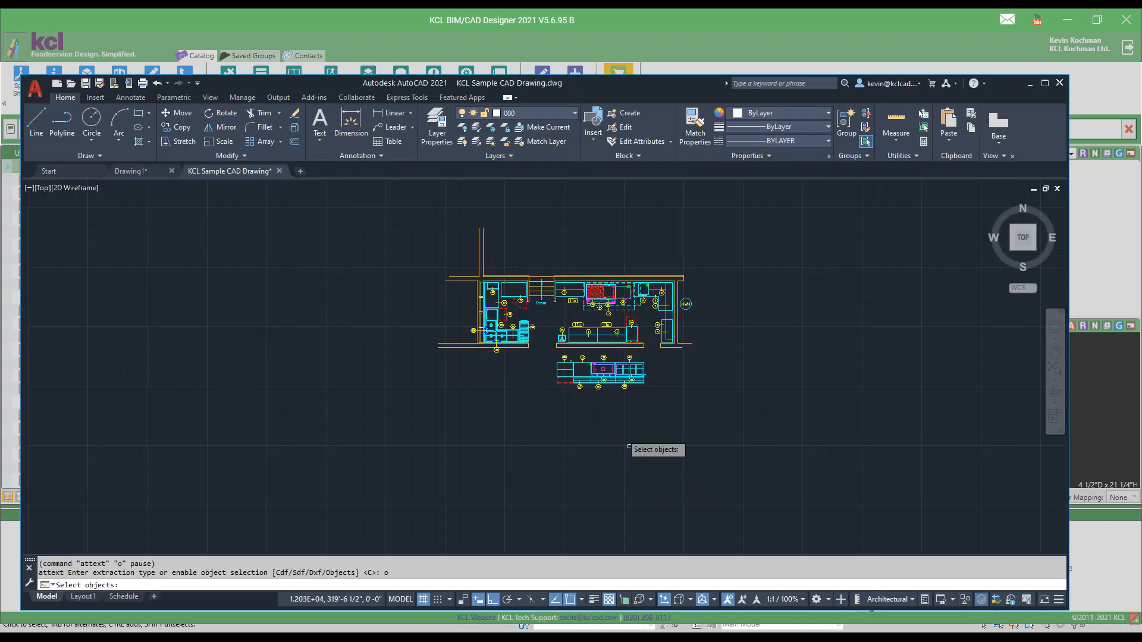
click(448, 252)
click(722, 402)
key(Return)
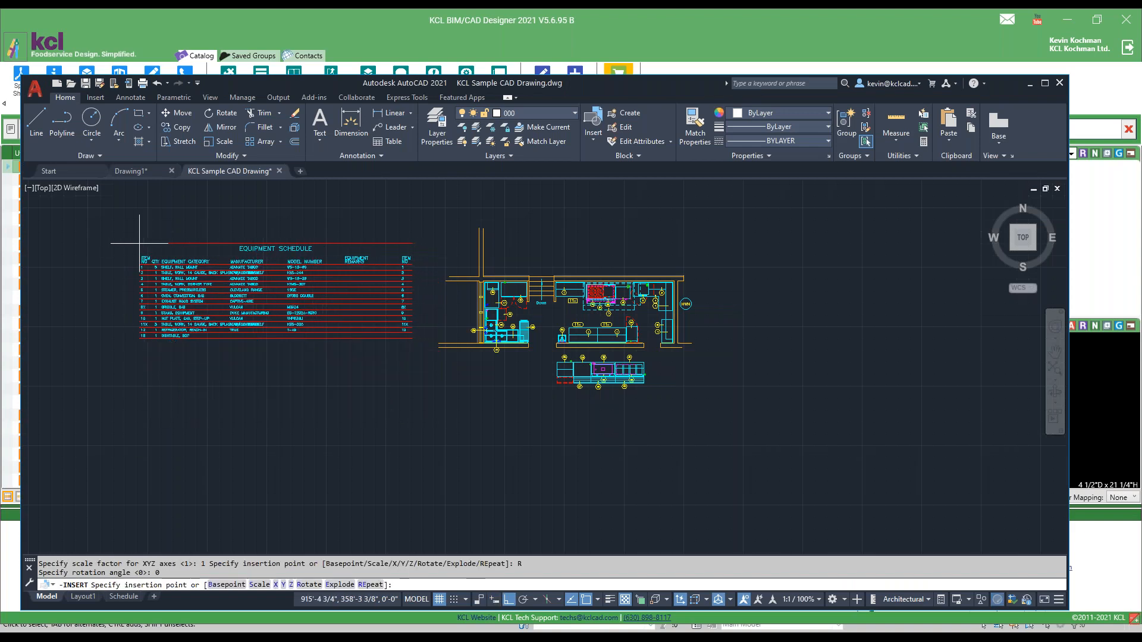
click(138, 244)
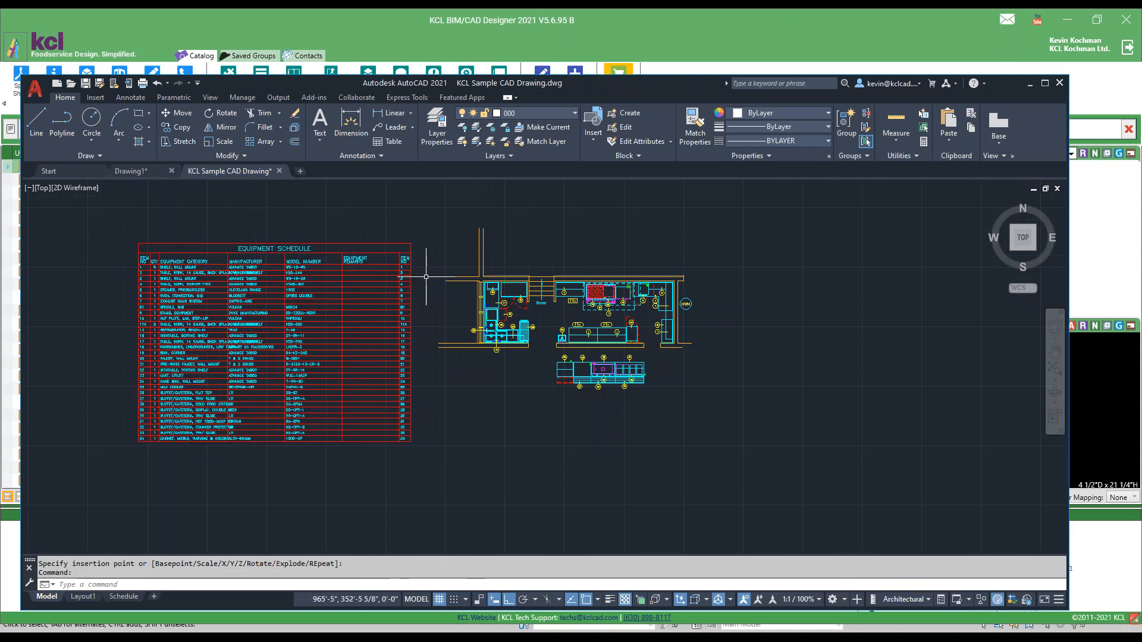
scroll(417, 272, up, 1)
scroll(392, 274, up, 1)
scroll(408, 298, down, 1)
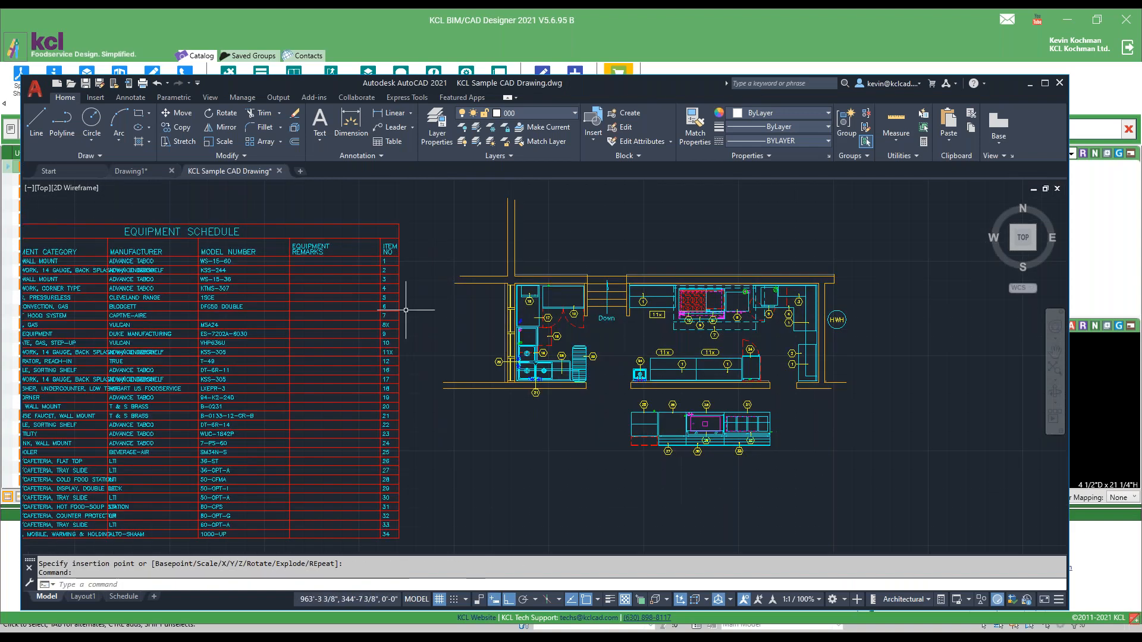
scroll(189, 322, down, 1)
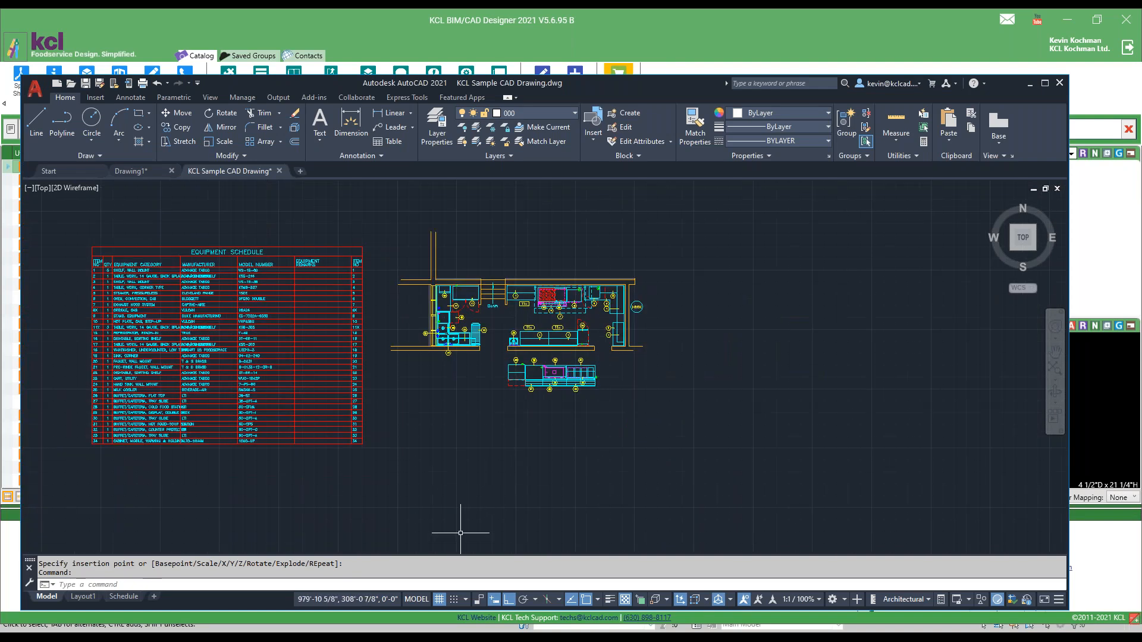
Step: Return to KCL BIM/CAD Designer and start another schedule using the KCL default template Equipment with Electrical
click(383, 26)
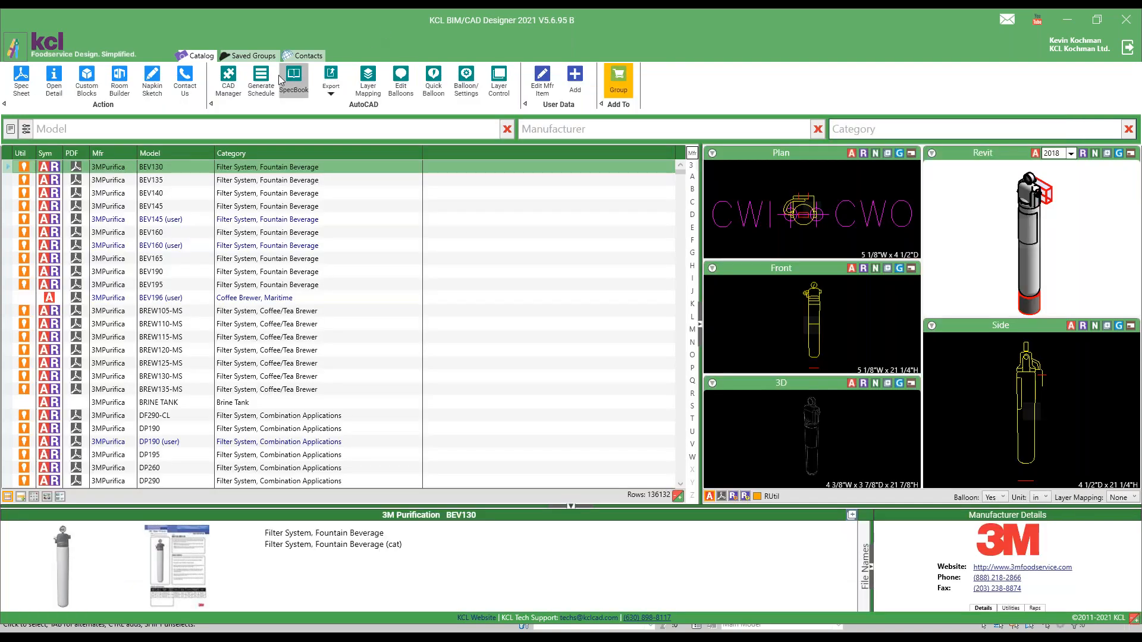
click(275, 88)
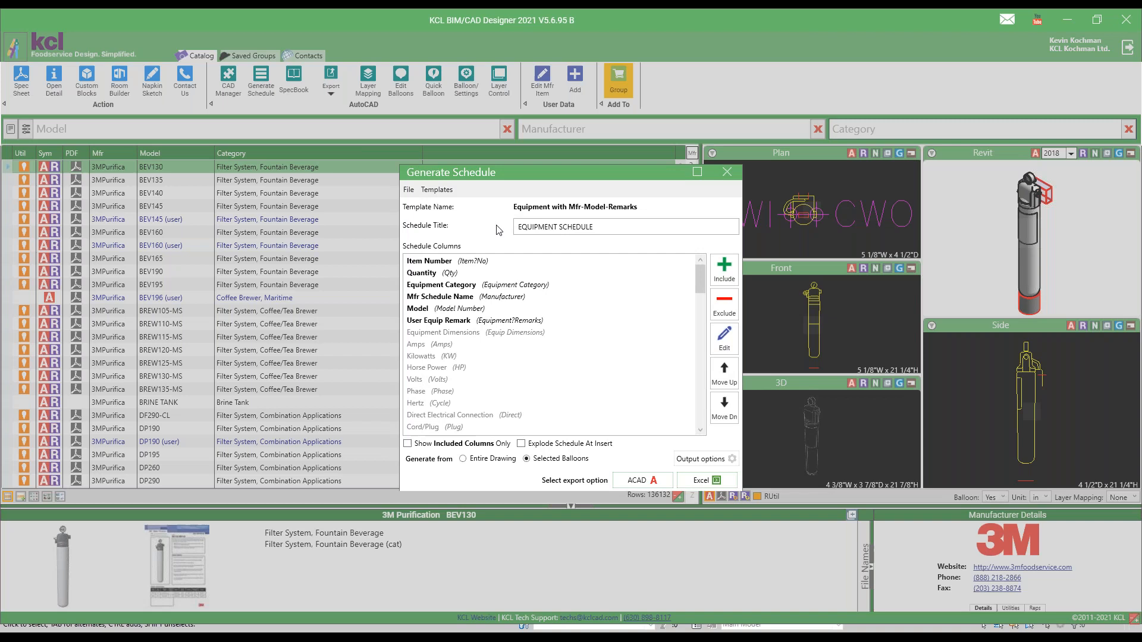
click(437, 189)
mouse_move(516, 204)
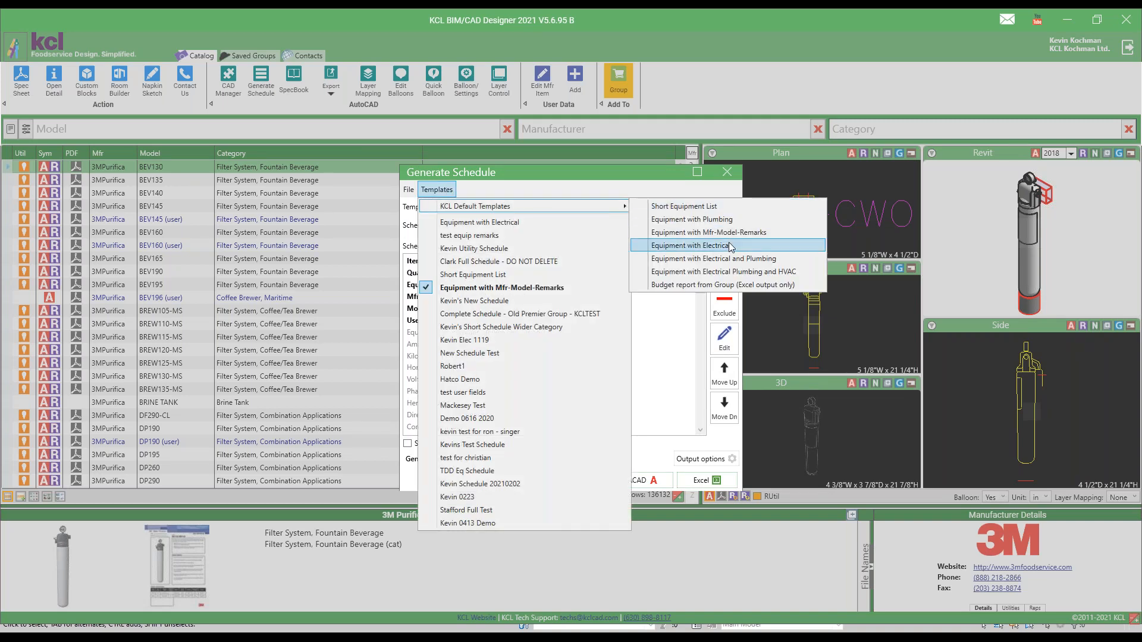
click(684, 241)
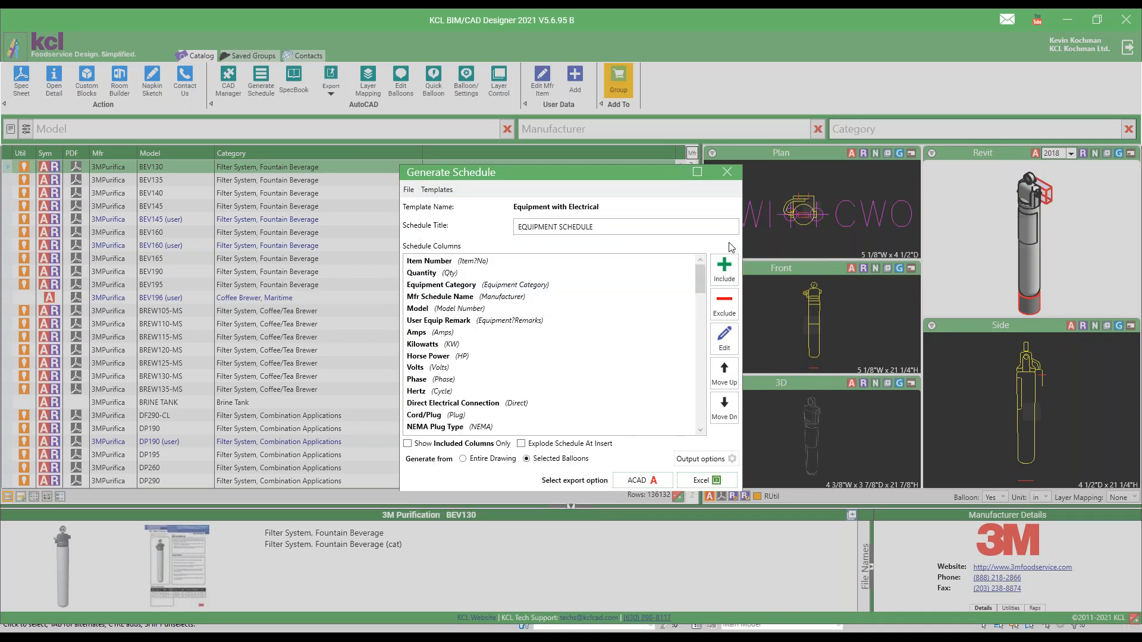
Step: In the schedule's output options, stop repeating the Item Number column at end of row and skip rows with missing utilities
click(702, 460)
click(471, 297)
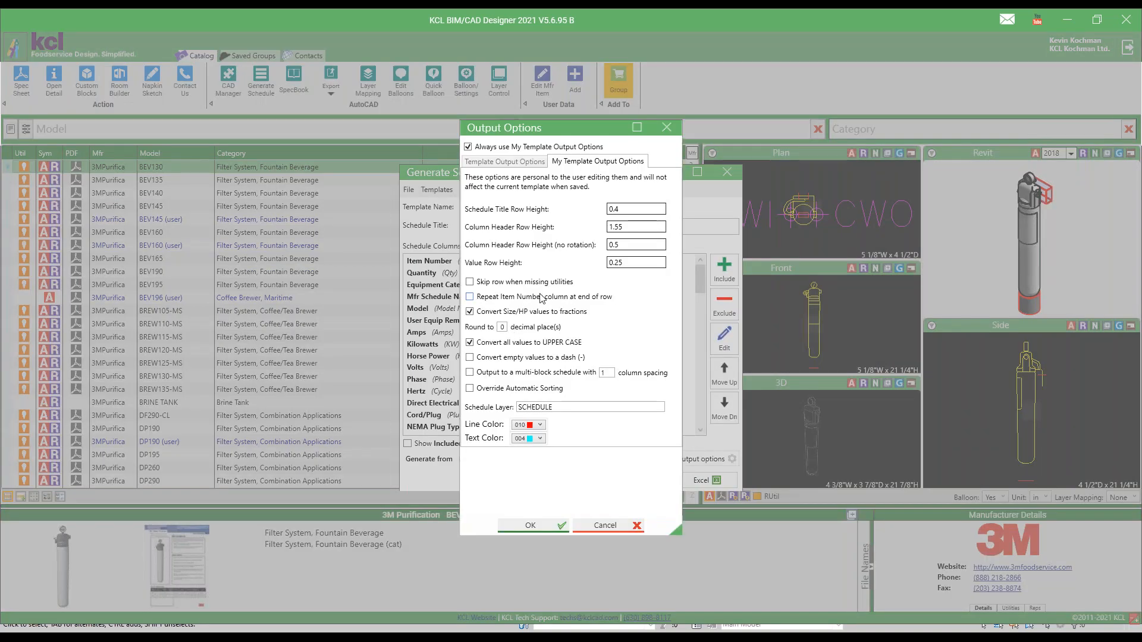
click(470, 282)
click(532, 526)
Step: Generate the electrical schedule in AutoCAD from the whole kitchen plan's balloons and place it to the right of the plan
click(635, 499)
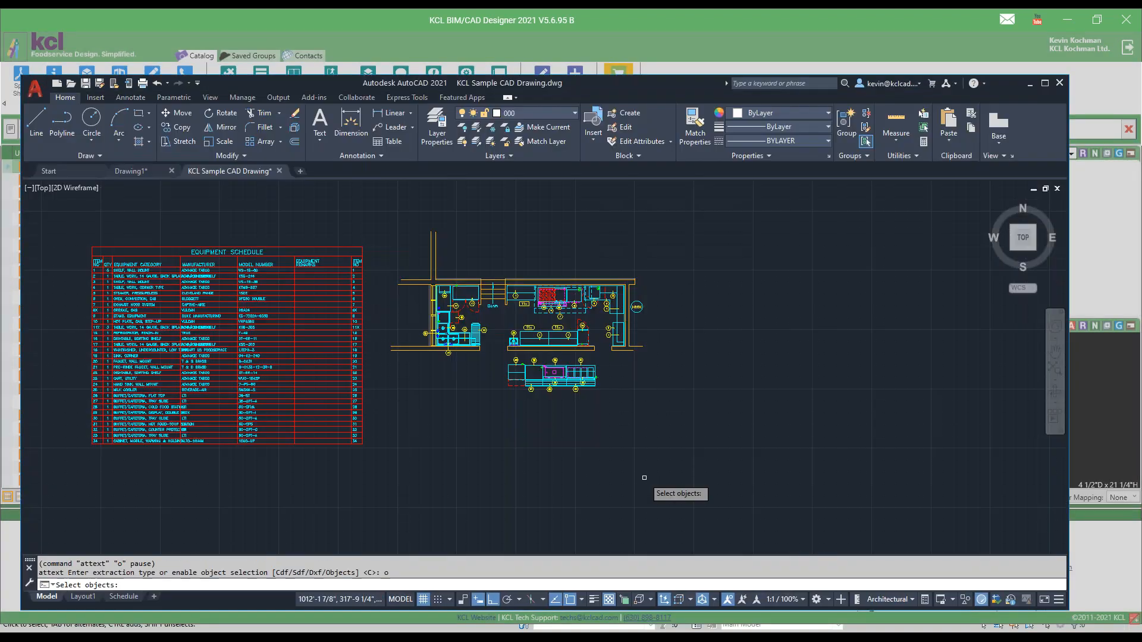
click(717, 250)
click(407, 403)
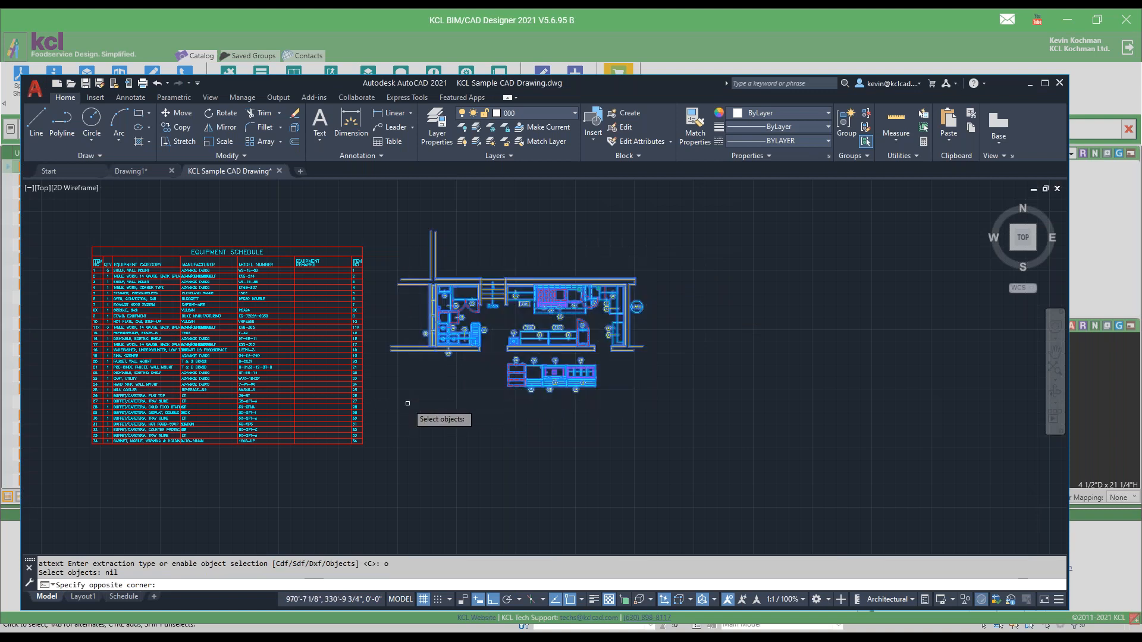
key(Return)
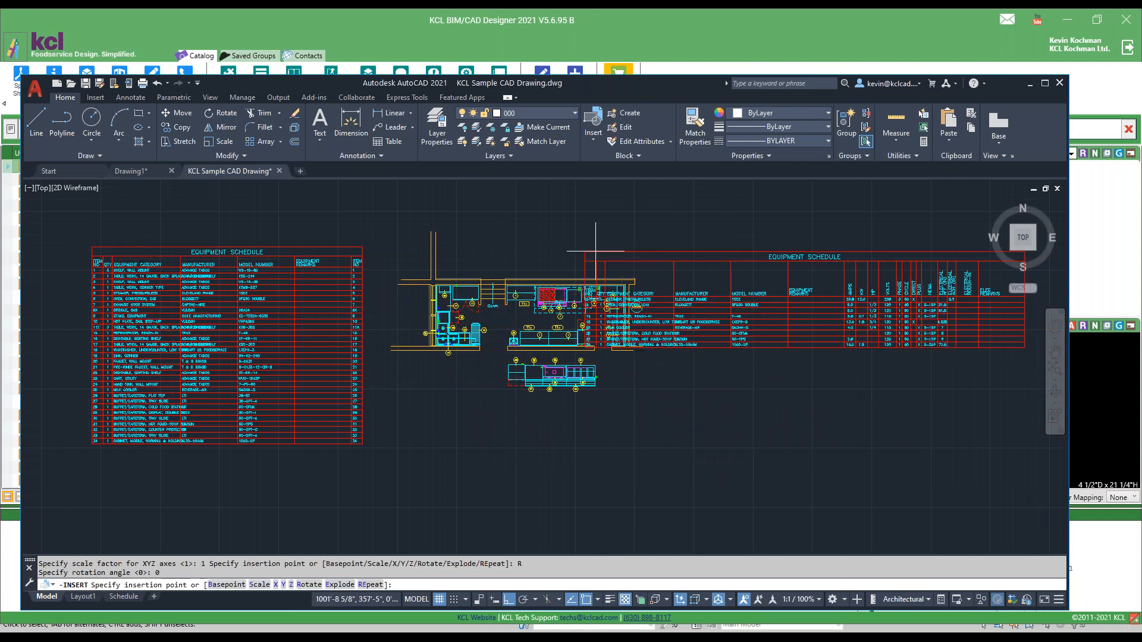
click(683, 252)
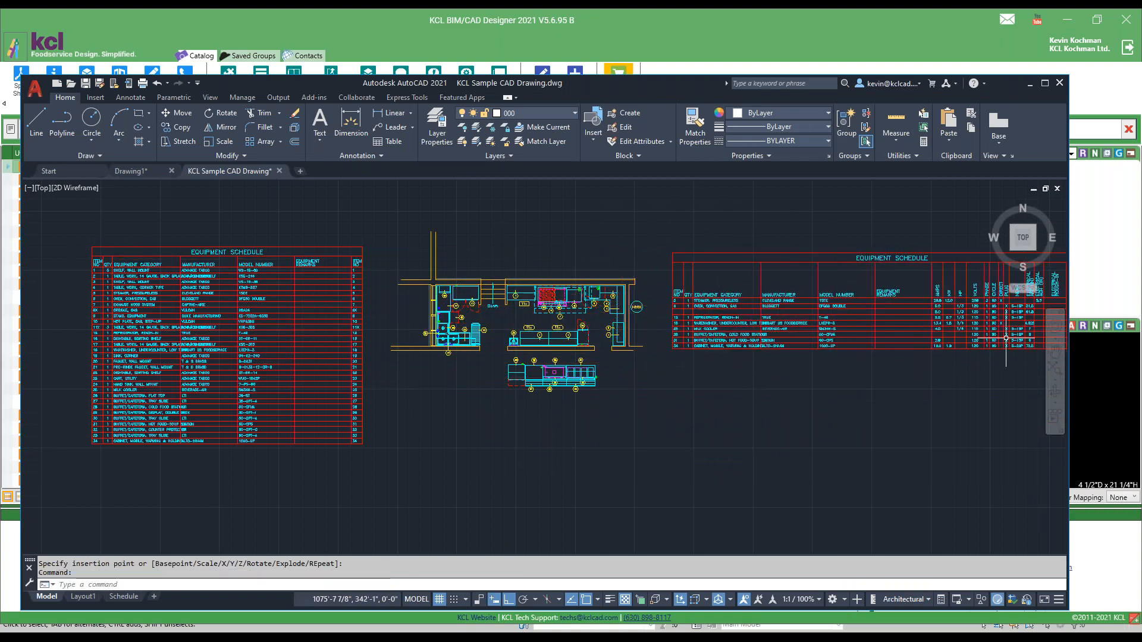
scroll(1006, 338, up, 4)
scroll(893, 342, down, 2)
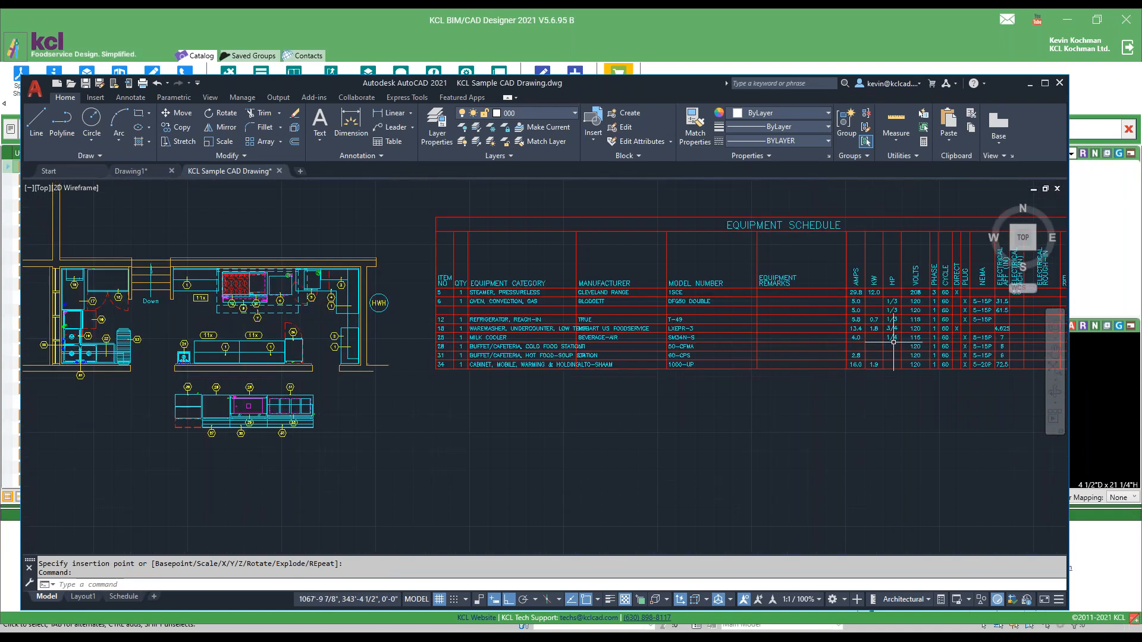
scroll(894, 342, down, 2)
scroll(893, 342, down, 2)
scroll(893, 342, up, 2)
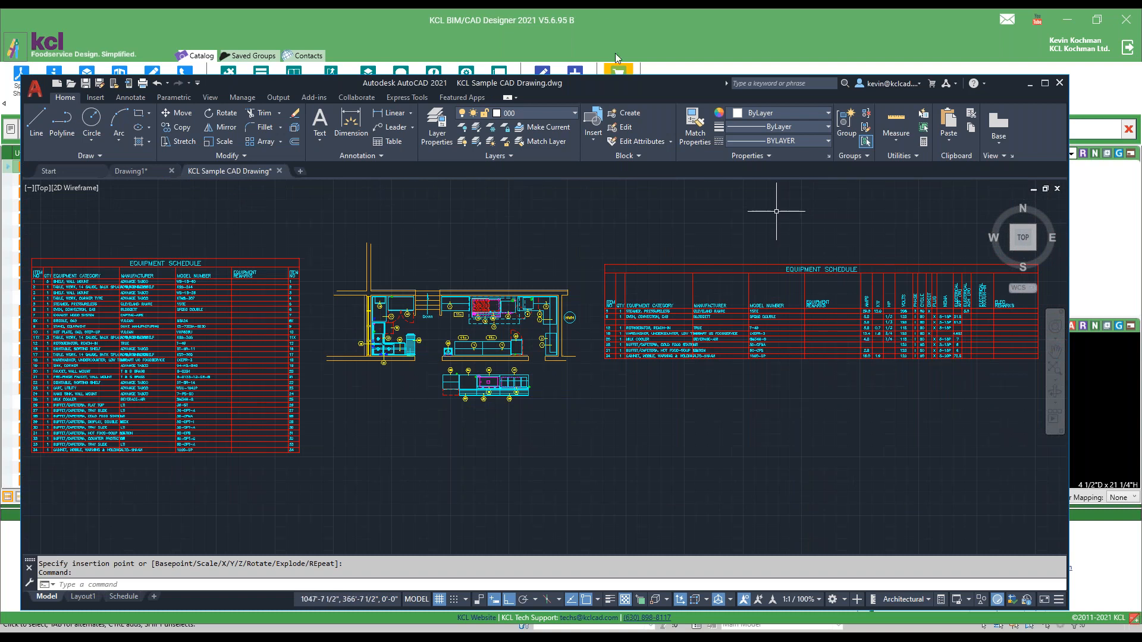
Step: Switch to KCL BIM/CAD Designer, open the support contact form, choose Bug Report as the subject, and close it without sending
click(768, 48)
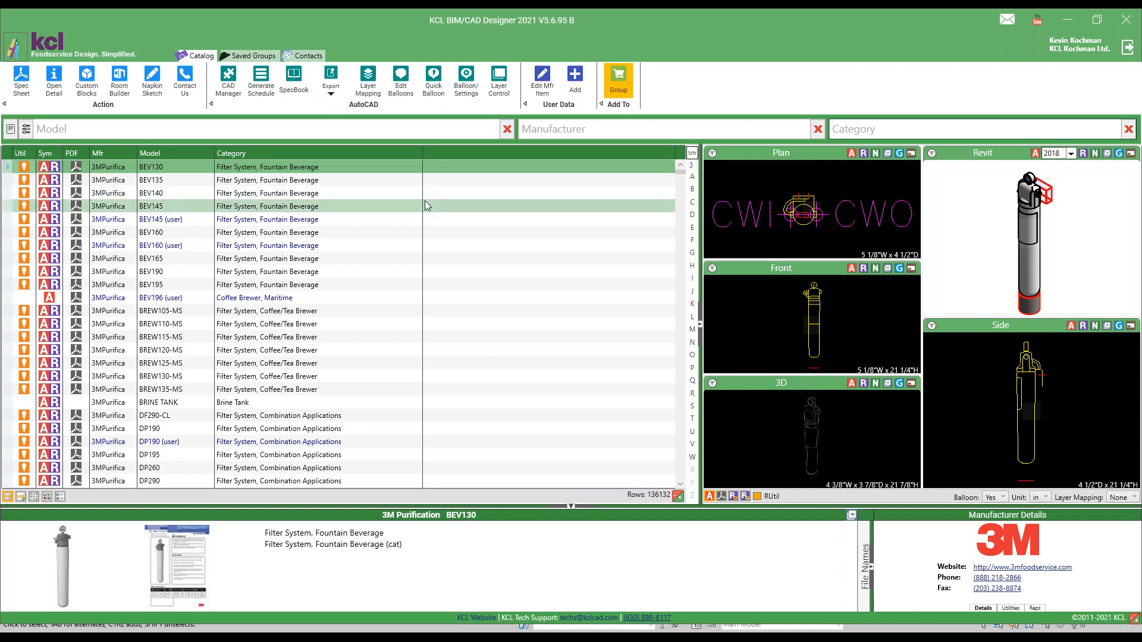
click(185, 80)
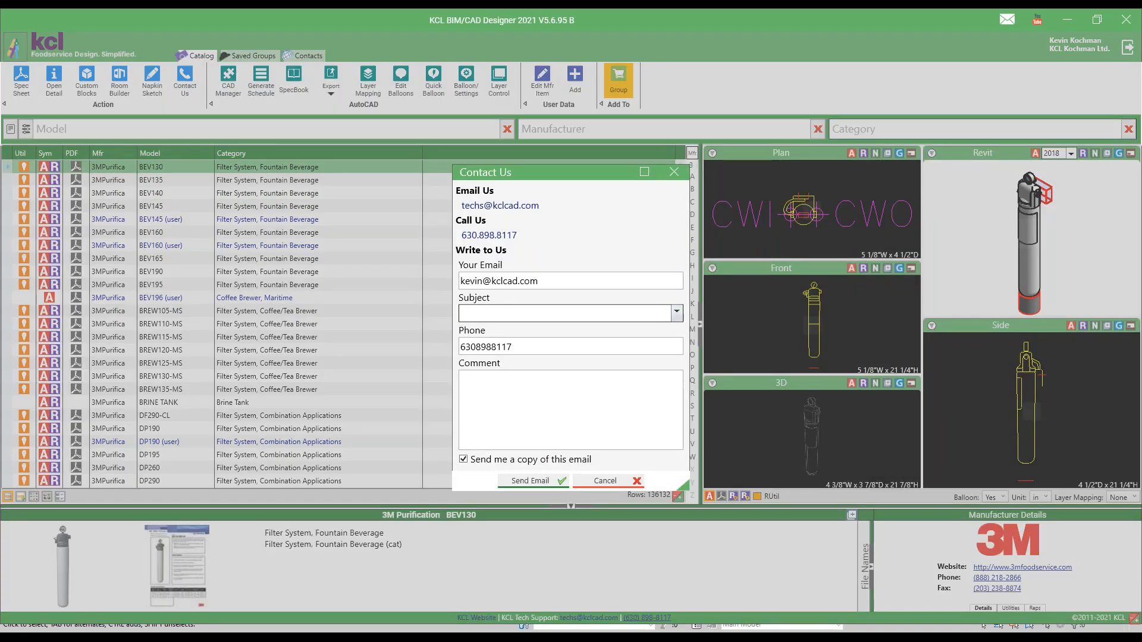
click(676, 313)
click(483, 327)
click(496, 380)
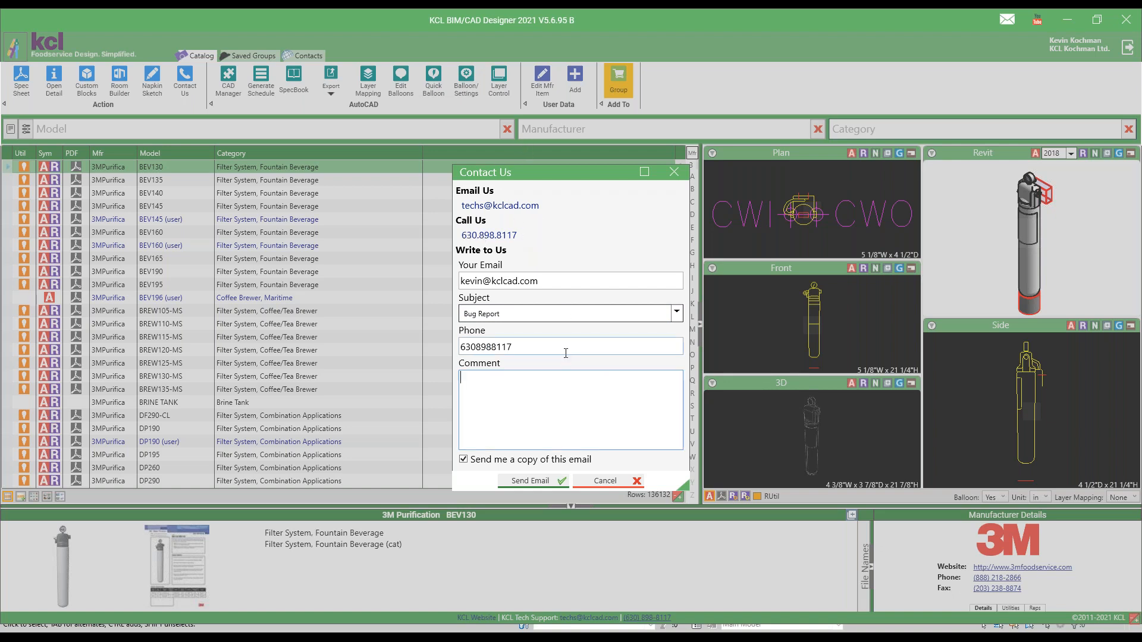
click(603, 482)
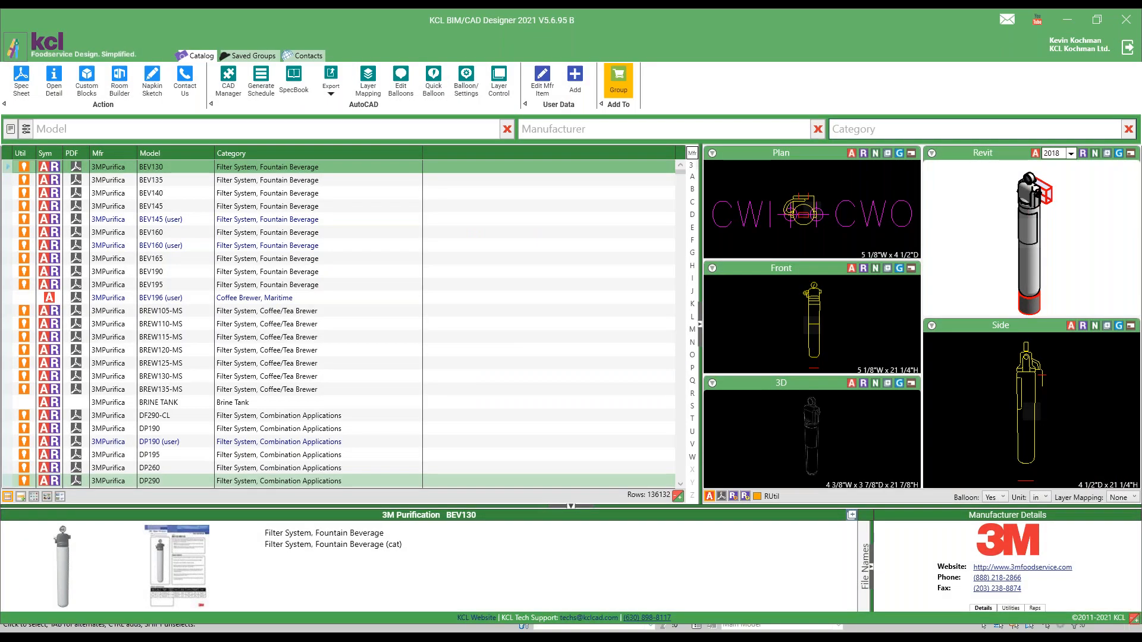
Step: Open the KCLCAD YouTube channel from KCL, browse its uploaded tutorial videos, and return to KCL BIM/CAD Designer
click(1037, 23)
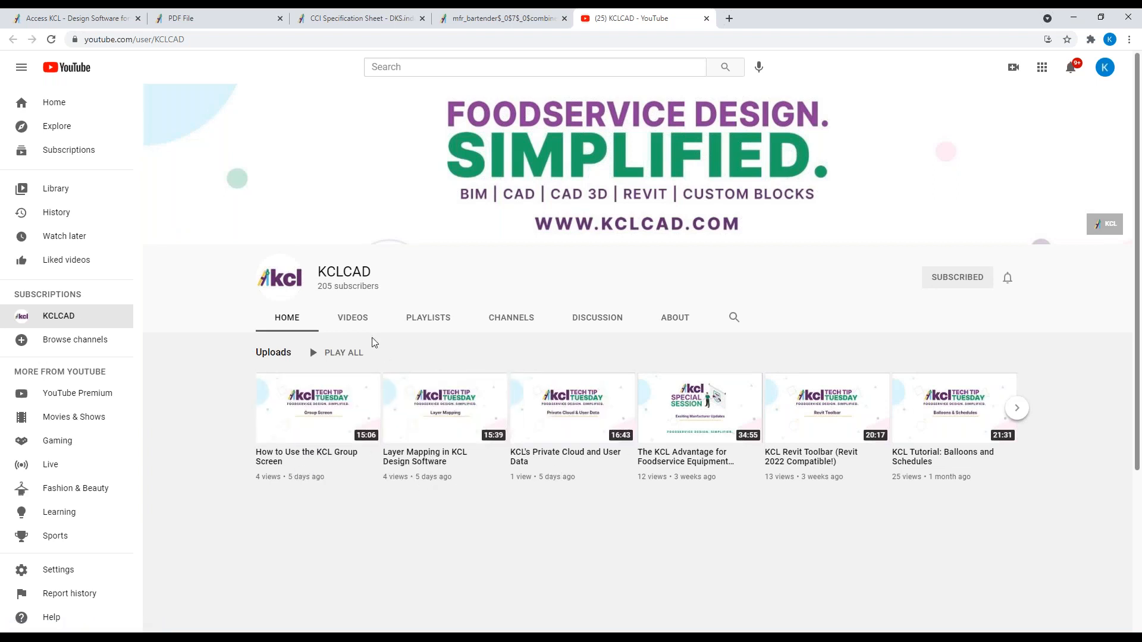
click(354, 320)
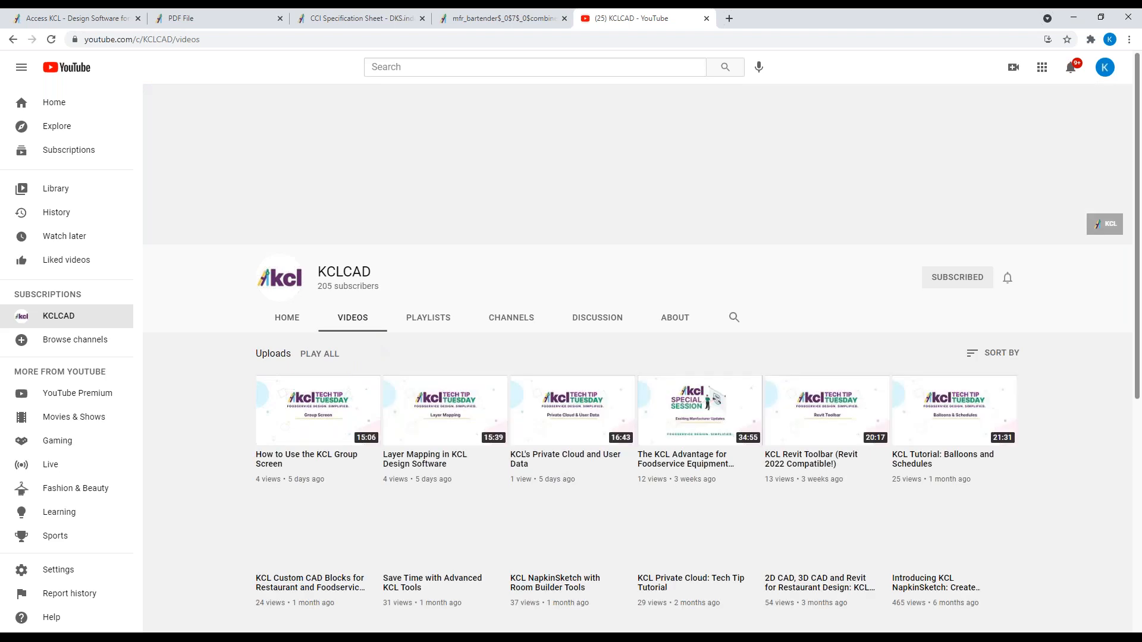
scroll(433, 438, down, 1)
scroll(433, 439, down, 1)
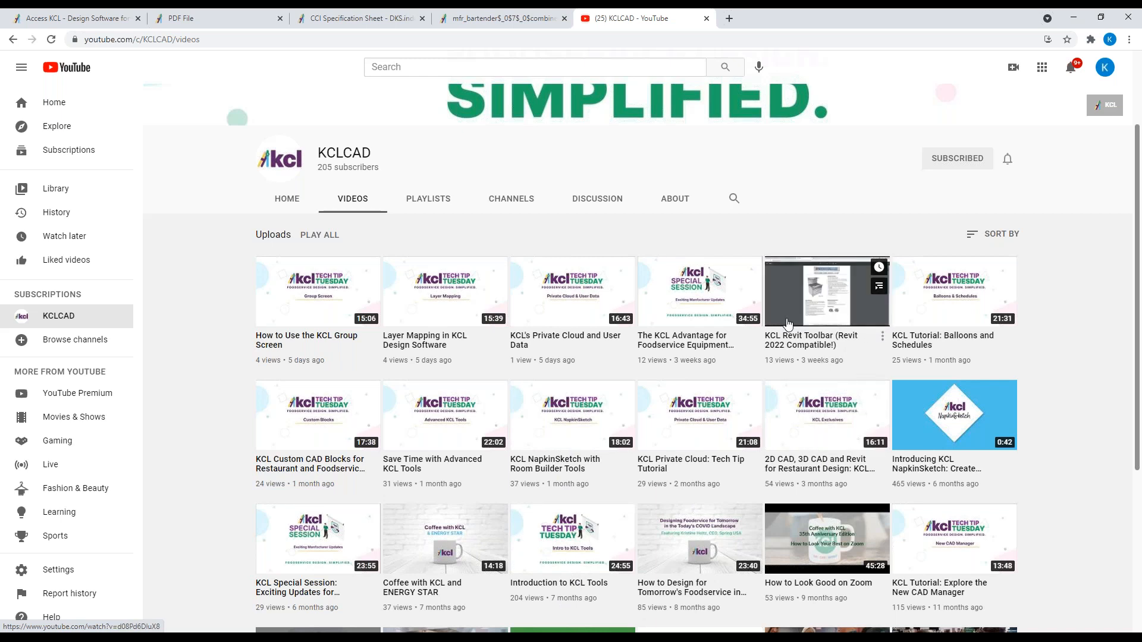
scroll(776, 167, up, 2)
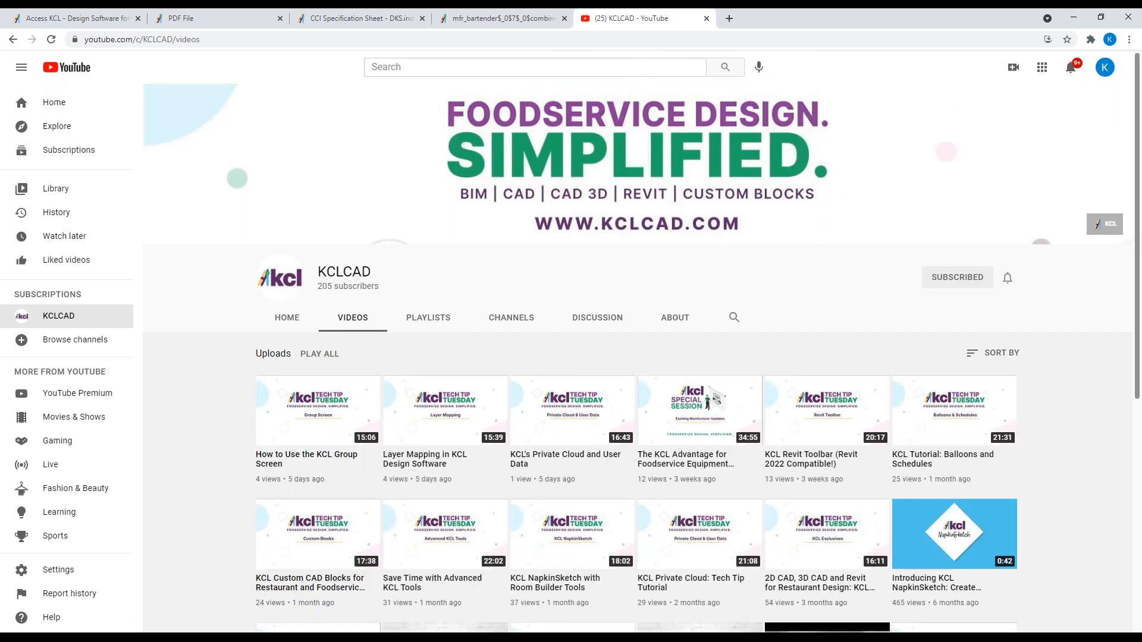
click(369, 637)
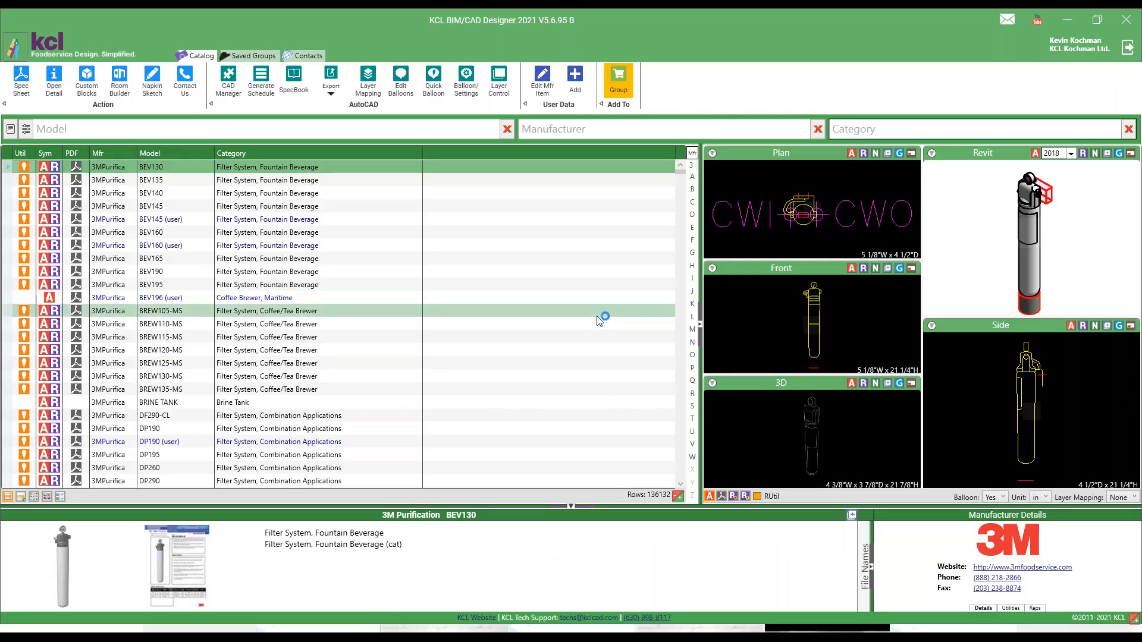